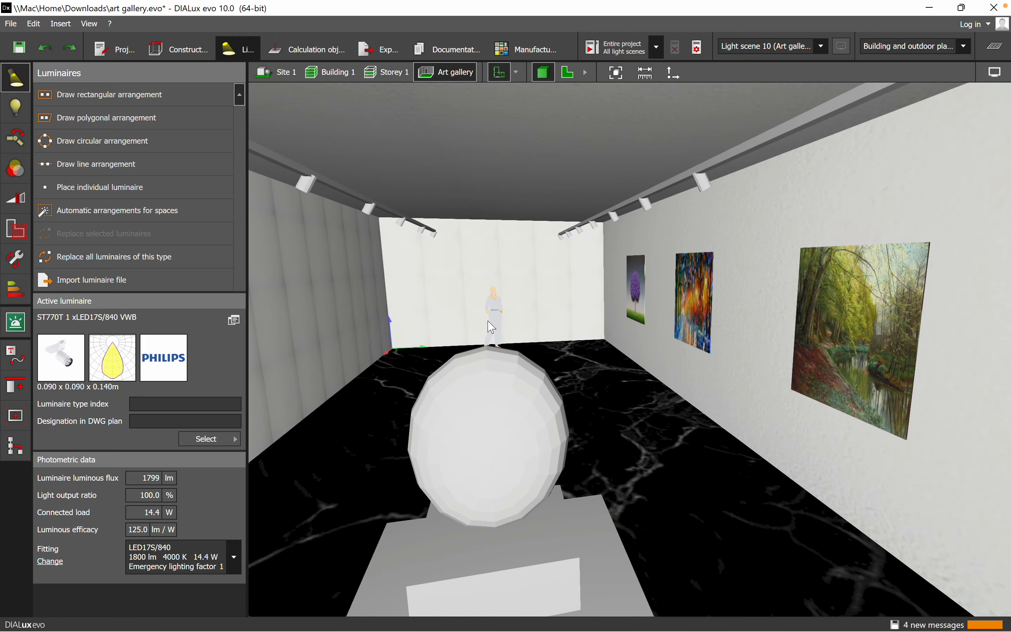
Examine the art gallery's track spotlights, sculpture and the wall with the three paintings.
{"action": "left_click_drag", "start_coordinate": [504, 309], "coordinate": [524, 272]}
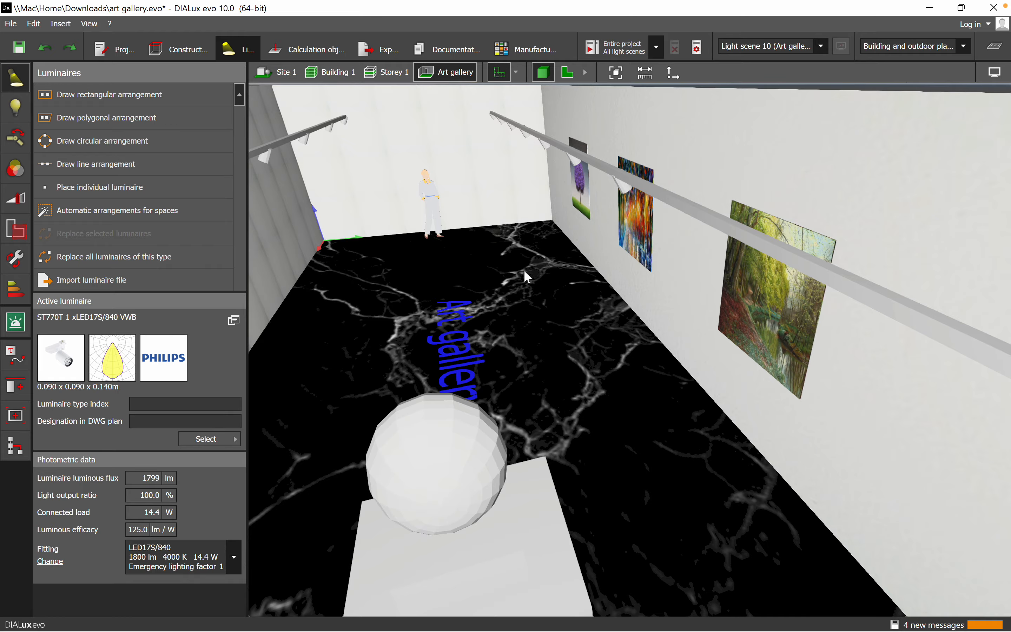
{"action": "mouse_move", "coordinate": [497, 306]}
{"action": "left_mouse_down"}
{"action": "mouse_move", "coordinate": [527, 308]}
{"action": "mouse_move", "coordinate": [646, 362]}
{"action": "mouse_move", "coordinate": [707, 337]}
{"action": "left_mouse_up"}
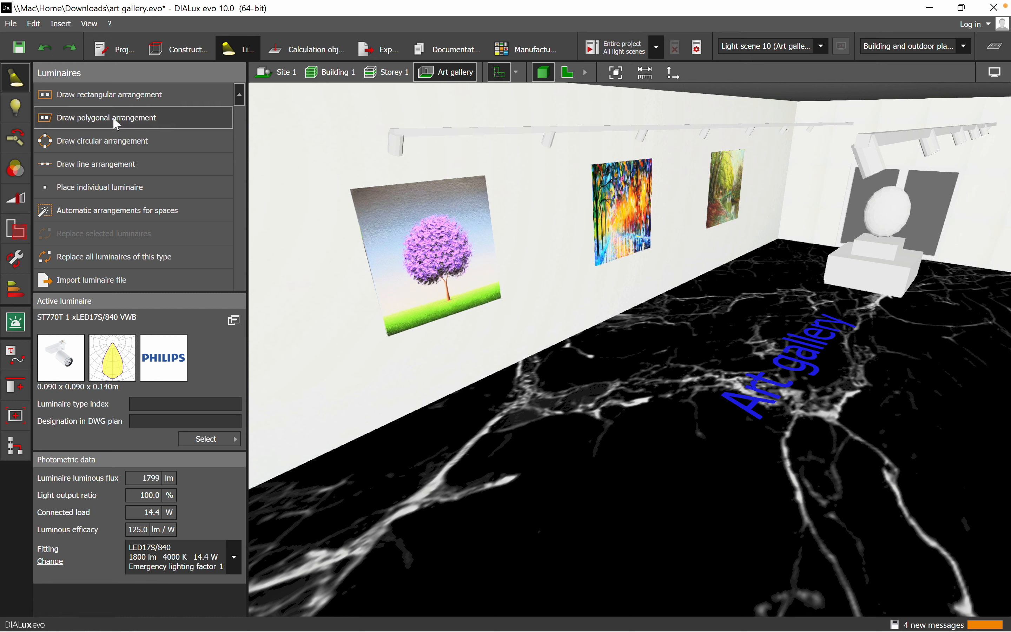
{"action": "left_click", "coordinate": [173, 57]}
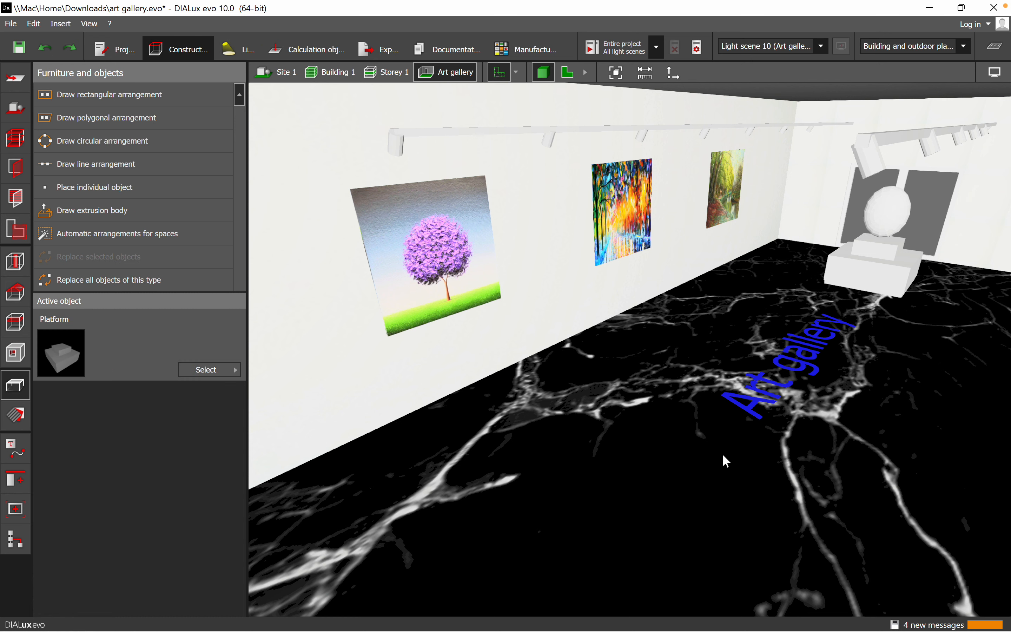
{"action": "right_click_drag", "start_coordinate": [637, 473], "coordinate": [641, 465]}
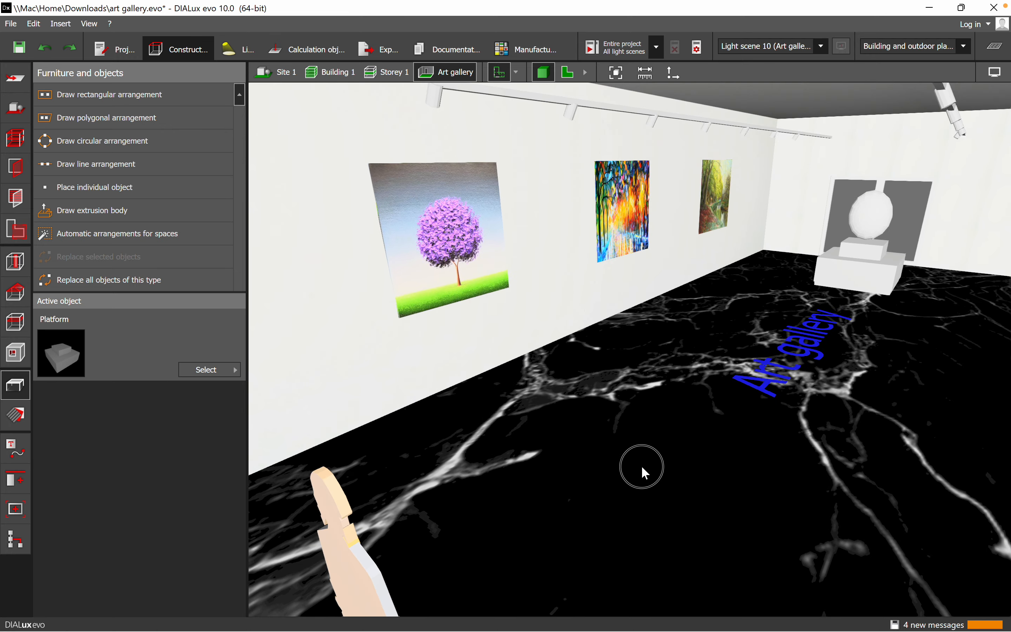
{"action": "right_click_drag", "start_coordinate": [608, 365], "coordinate": [518, 363]}
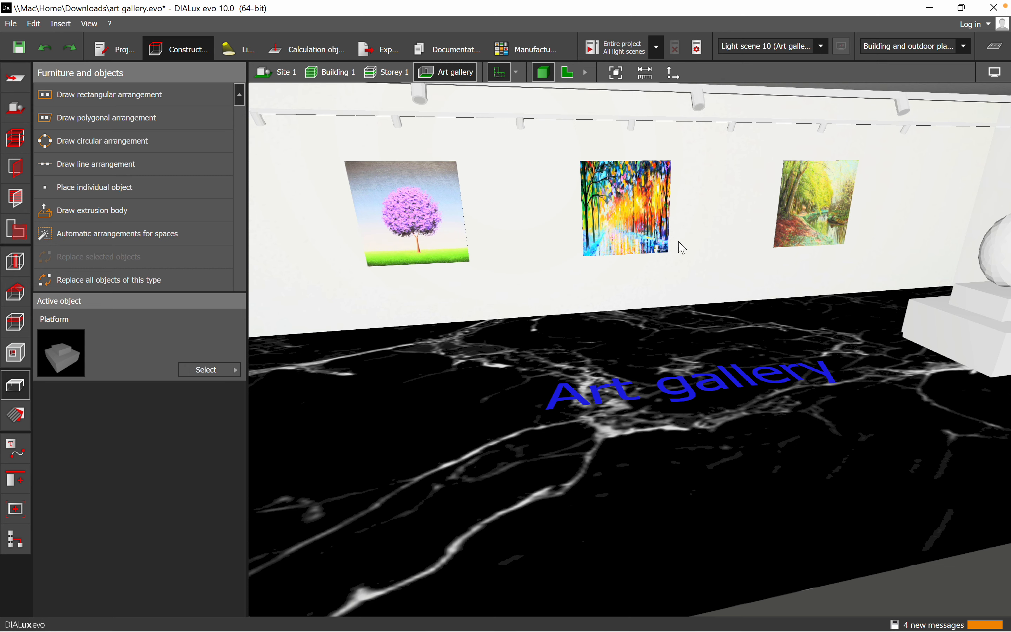
{"action": "right_click_drag", "start_coordinate": [574, 263], "coordinate": [504, 223]}
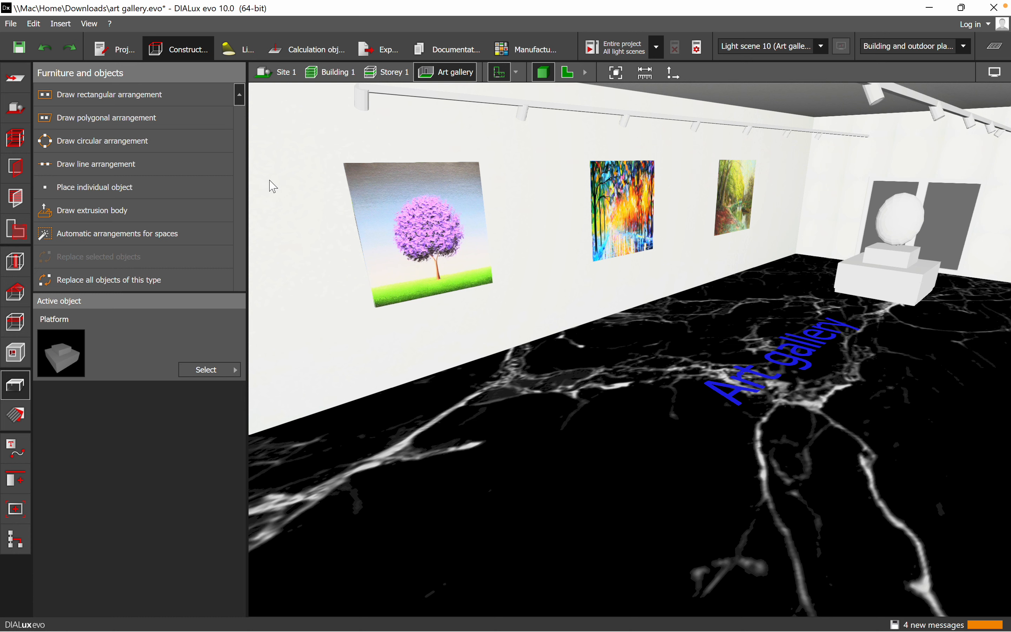
{"action": "left_click", "coordinate": [229, 51]}
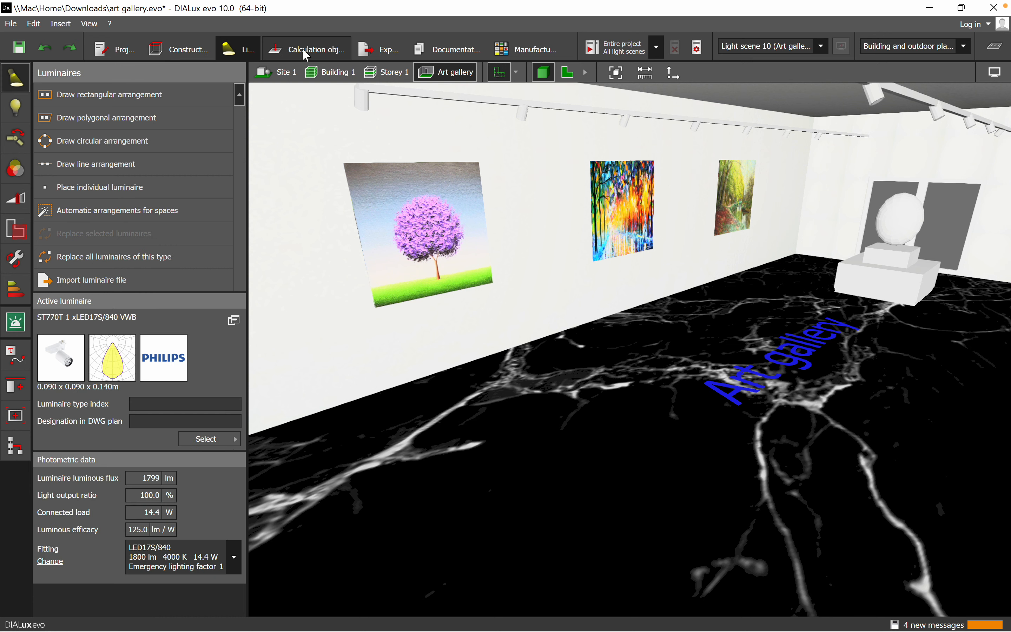
{"action": "left_click", "coordinate": [303, 47]}
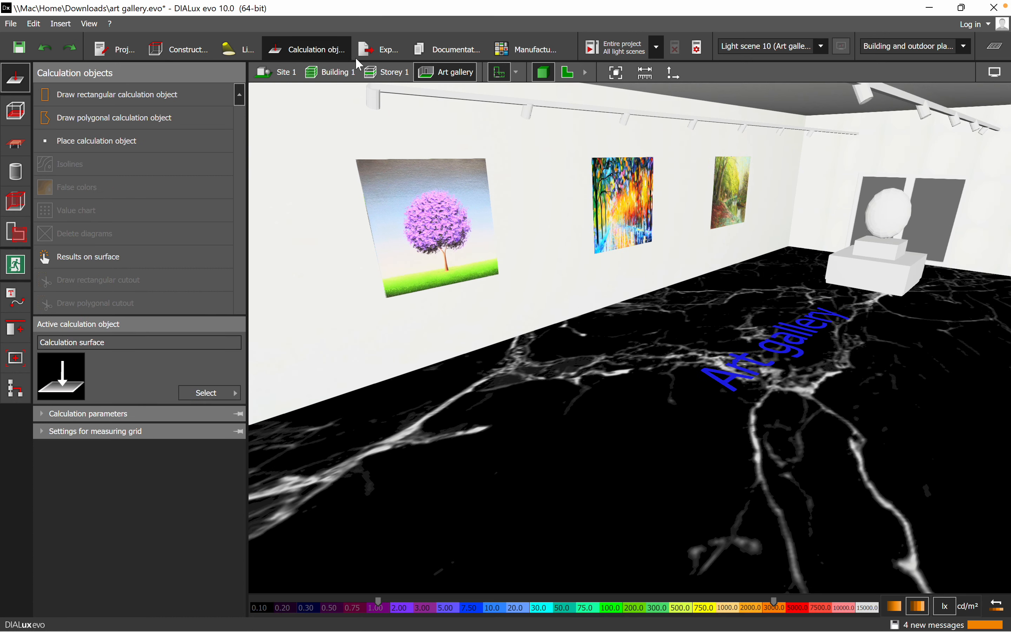
{"action": "left_click", "coordinate": [243, 51]}
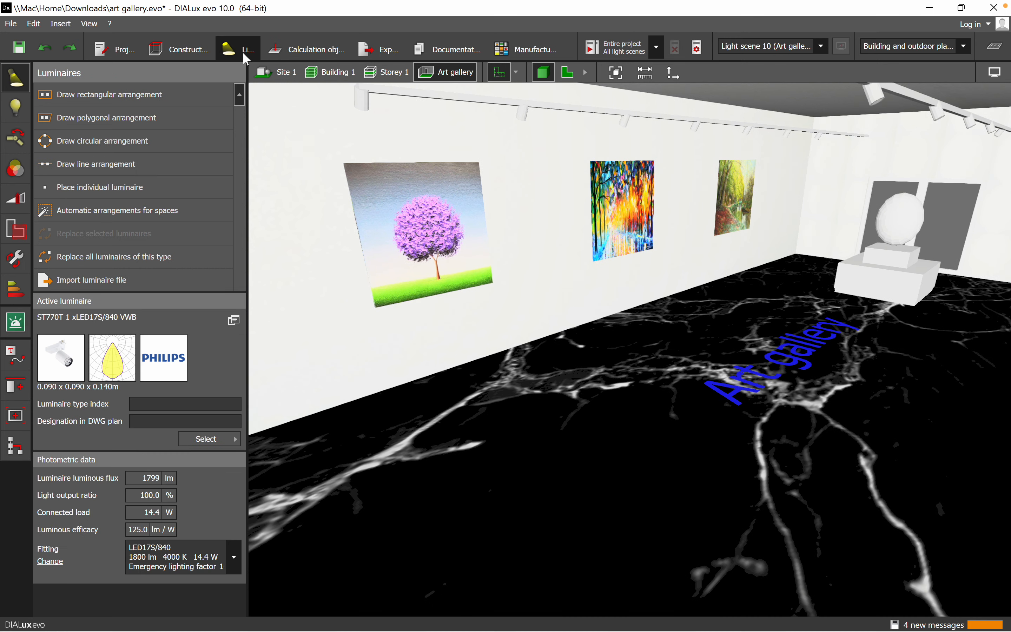
{"action": "left_click", "coordinate": [178, 49]}
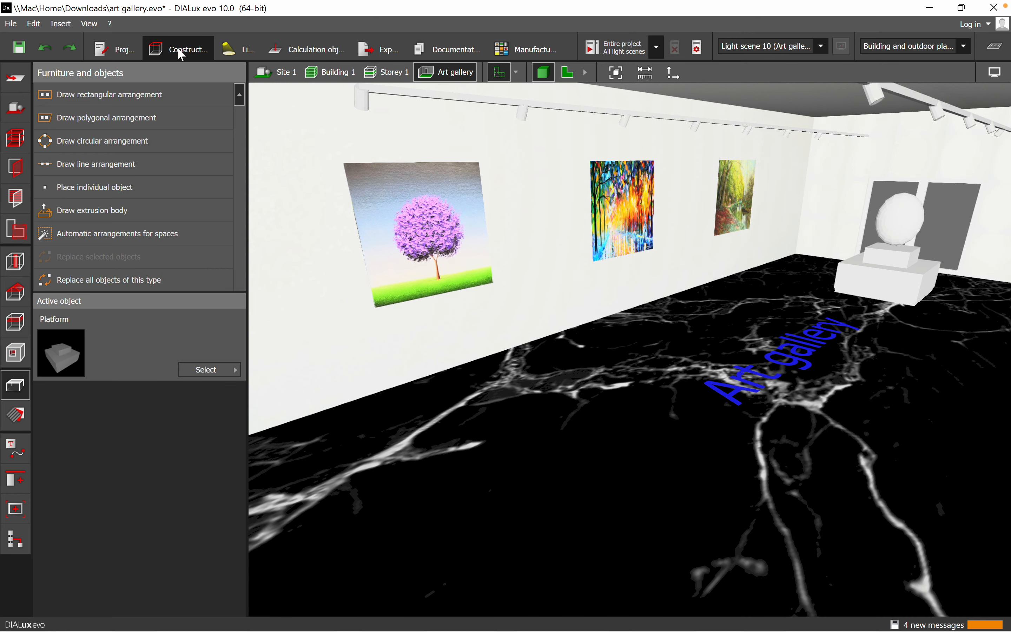
{"action": "left_click", "coordinate": [17, 417]}
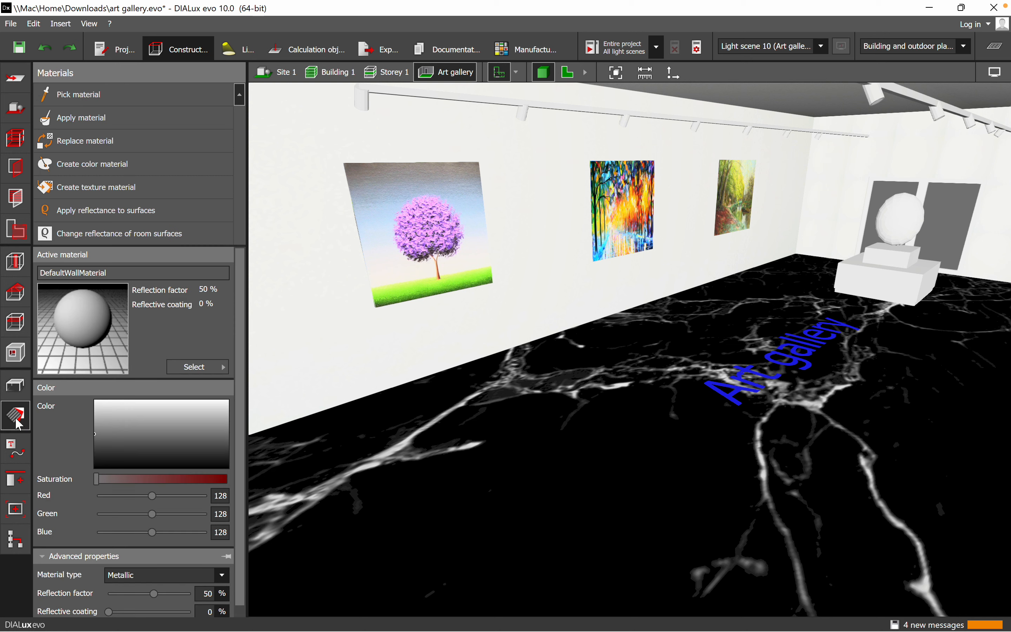
{"action": "left_click", "coordinate": [95, 195]}
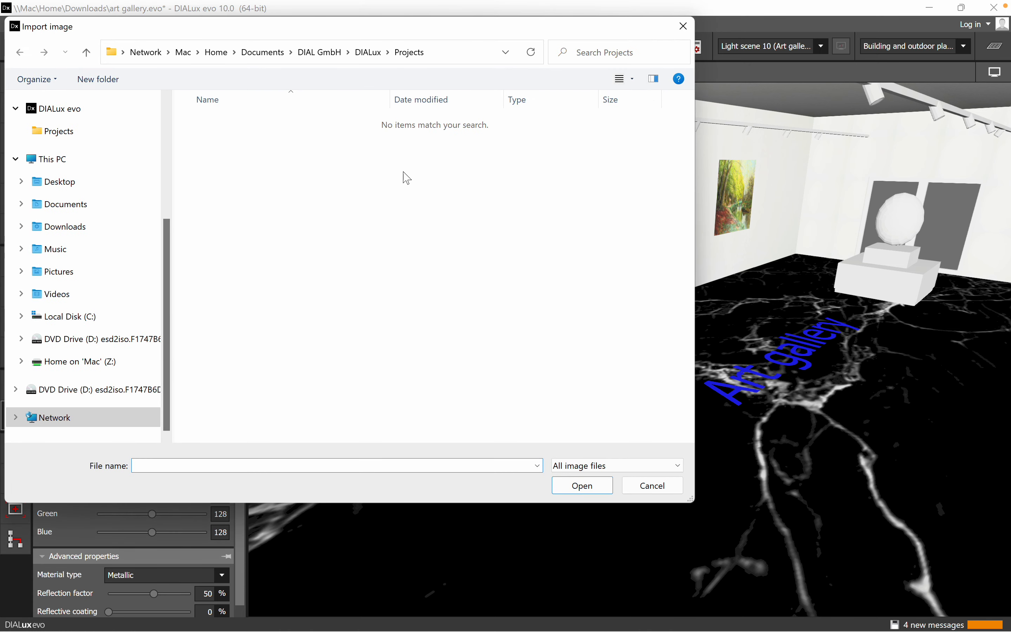
{"action": "left_click_drag", "start_coordinate": [171, 226], "coordinate": [179, 138]}
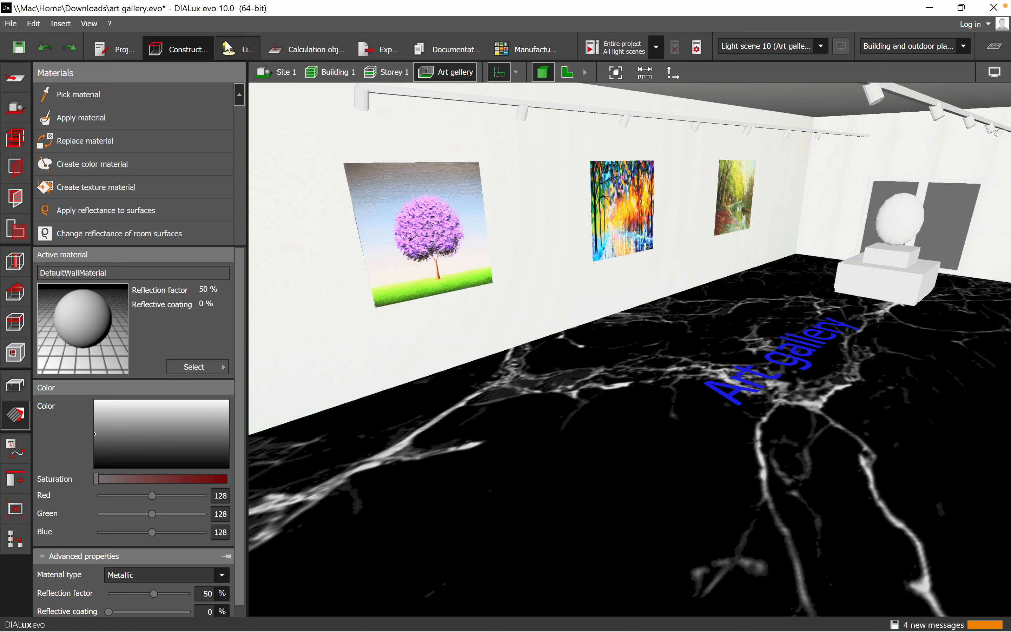
Select the line of ST770T luminaires above the three paintings and examine their aiming and light distribution.
{"action": "left_click", "coordinate": [237, 49]}
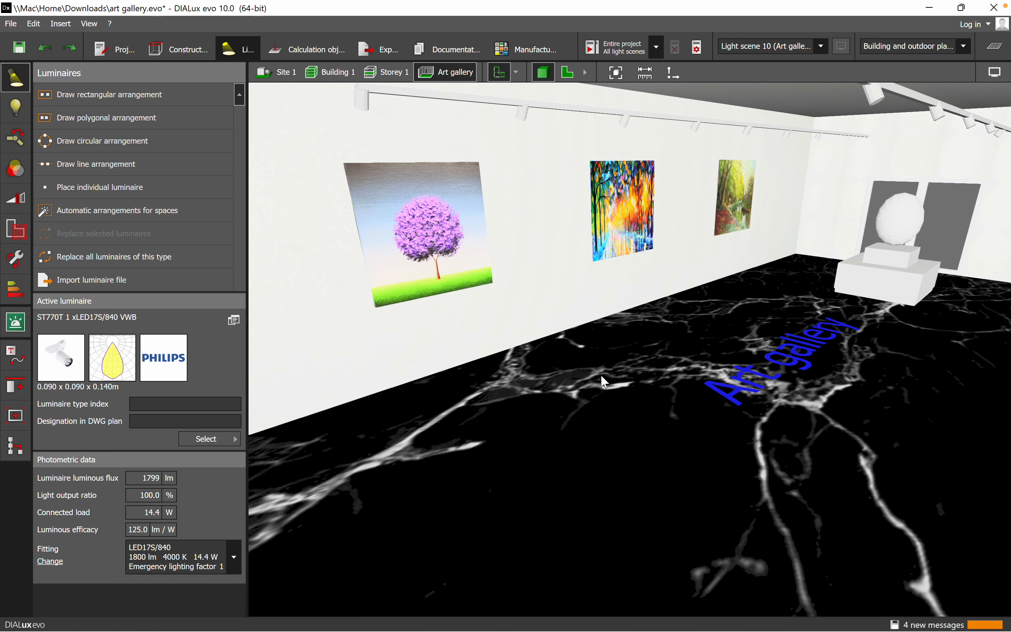
{"action": "mouse_move", "coordinate": [675, 409]}
{"action": "right_mouse_down"}
{"action": "mouse_move", "coordinate": [676, 428]}
{"action": "mouse_move", "coordinate": [678, 419]}
{"action": "right_mouse_up"}
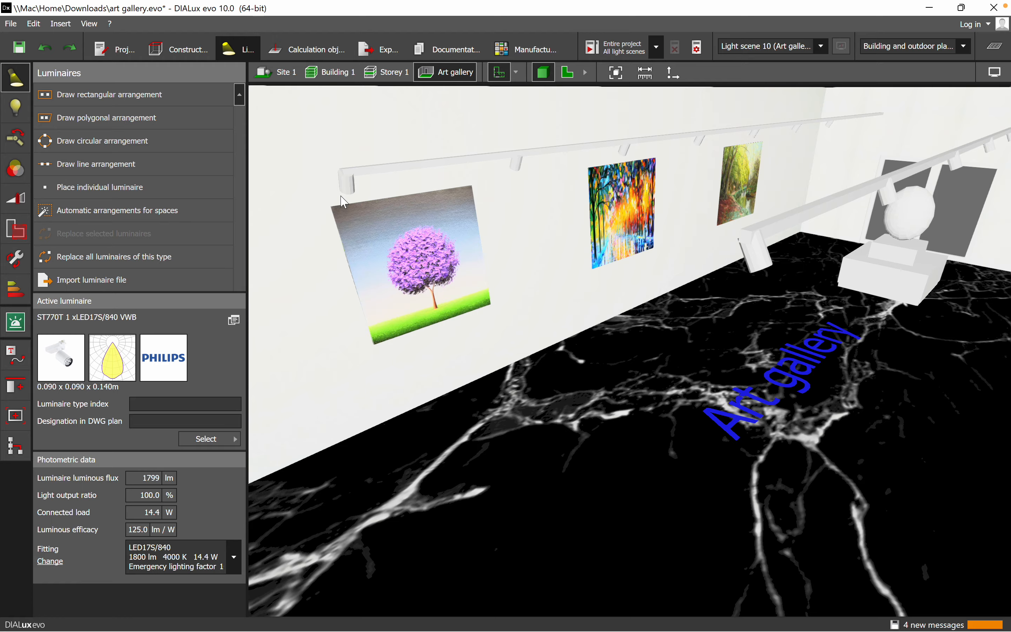
{"action": "left_click", "coordinate": [358, 188]}
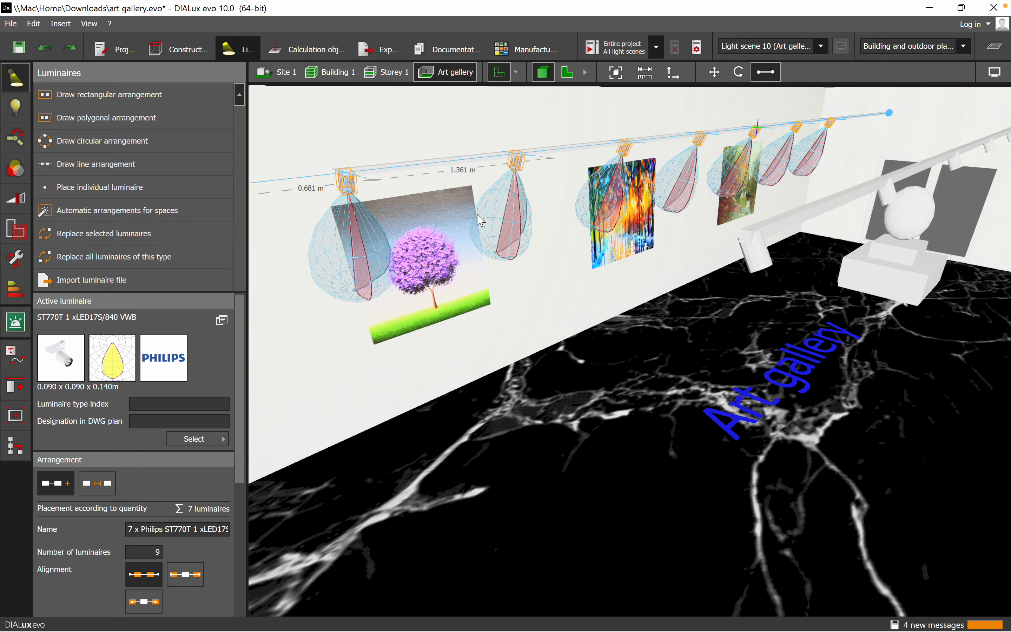
{"action": "right_click_drag", "start_coordinate": [672, 371], "coordinate": [640, 379]}
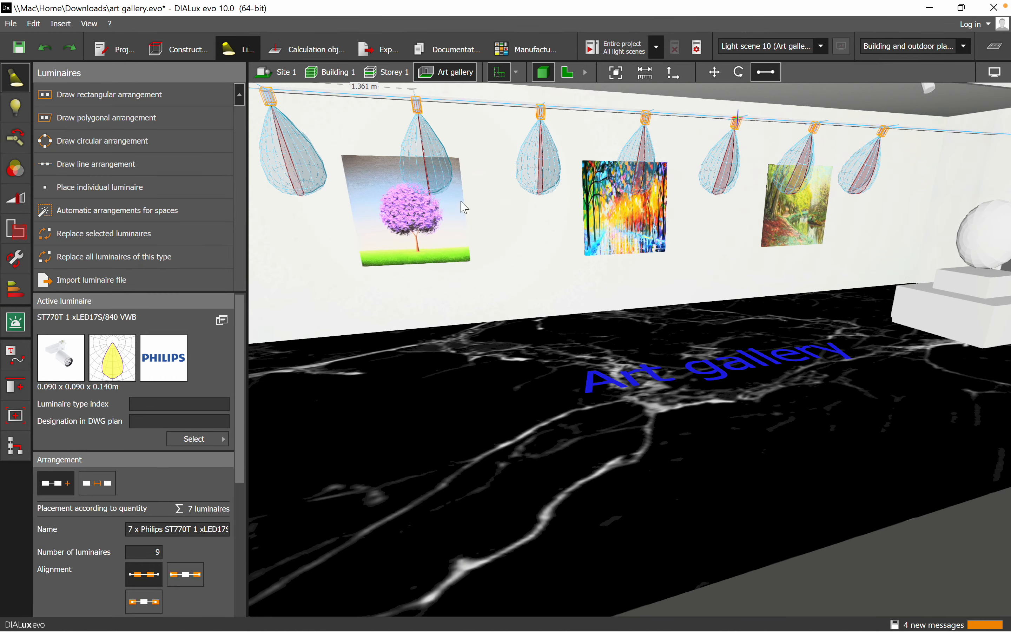
{"action": "middle_click_drag", "start_coordinate": [579, 235], "coordinate": [621, 122]}
Calculate the entire project with all light scenes and hide the results overview.
{"action": "left_click", "coordinate": [618, 48]}
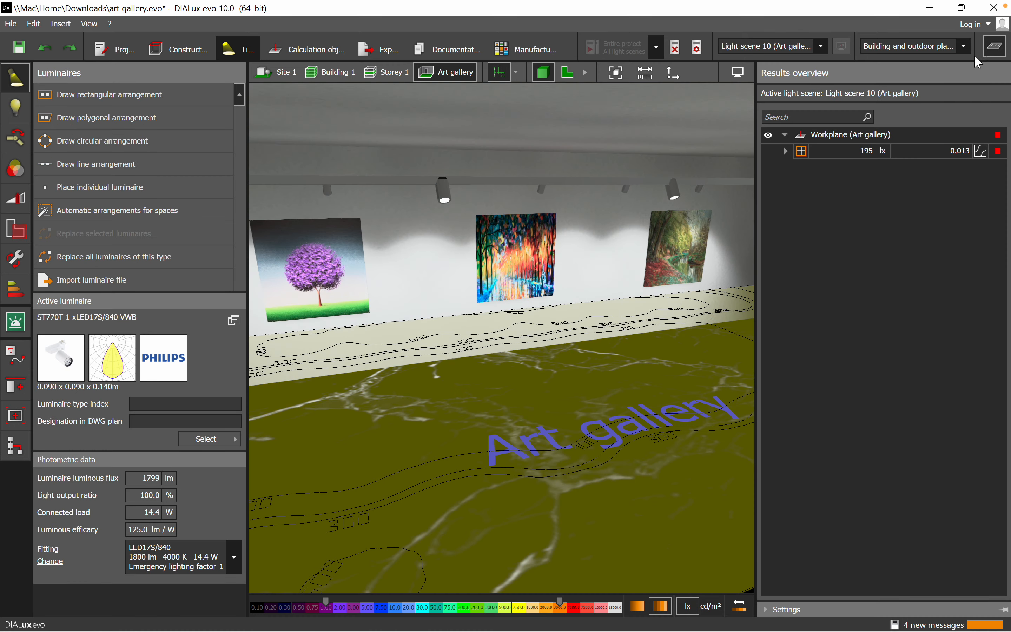
{"action": "left_click", "coordinate": [995, 47]}
Examine the calculated light distribution across the wall and on each of the three paintings.
{"action": "mouse_move", "coordinate": [691, 358]}
{"action": "right_mouse_down"}
{"action": "mouse_move", "coordinate": [620, 365]}
{"action": "mouse_move", "coordinate": [669, 413]}
{"action": "mouse_move", "coordinate": [717, 399]}
{"action": "mouse_move", "coordinate": [783, 354]}
{"action": "mouse_move", "coordinate": [782, 343]}
{"action": "right_mouse_up"}
{"action": "right_click_drag", "start_coordinate": [415, 364], "coordinate": [444, 346]}
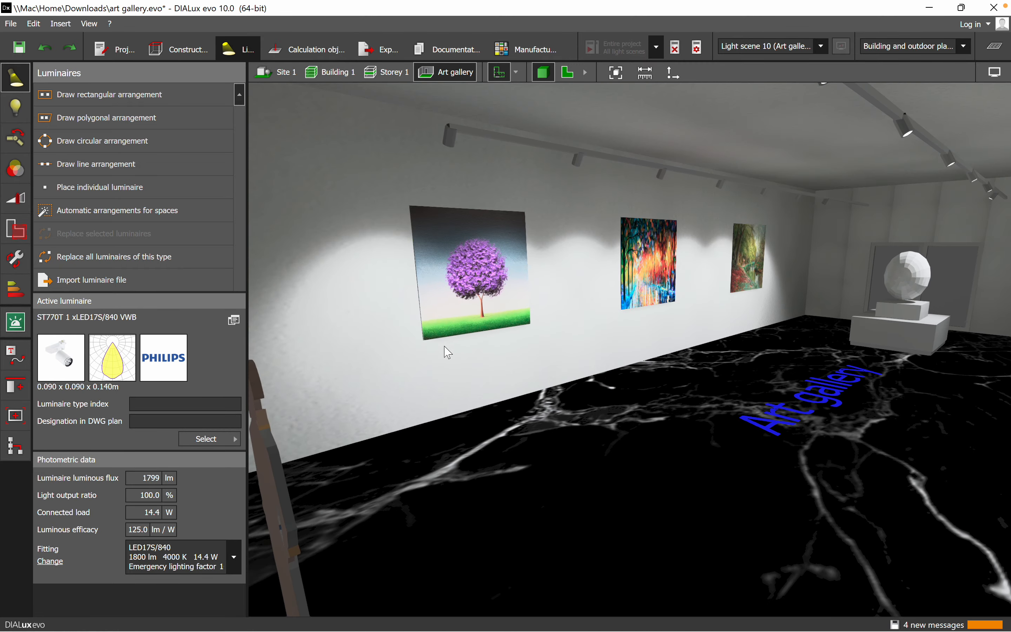
{"action": "right_click_drag", "start_coordinate": [562, 397], "coordinate": [513, 391]}
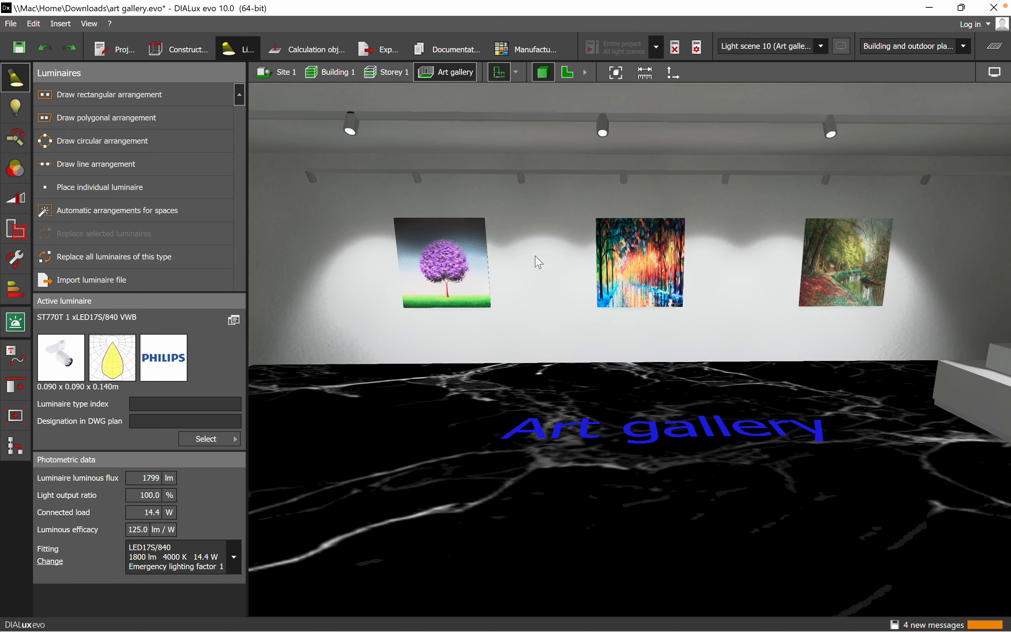
{"action": "mouse_move", "coordinate": [687, 323]}
{"action": "right_mouse_down"}
{"action": "mouse_move", "coordinate": [681, 328]}
{"action": "mouse_move", "coordinate": [731, 292]}
{"action": "right_mouse_up"}
{"action": "scroll", "coordinate": [824, 255], "scroll_direction": "up", "scroll_amount": 6}
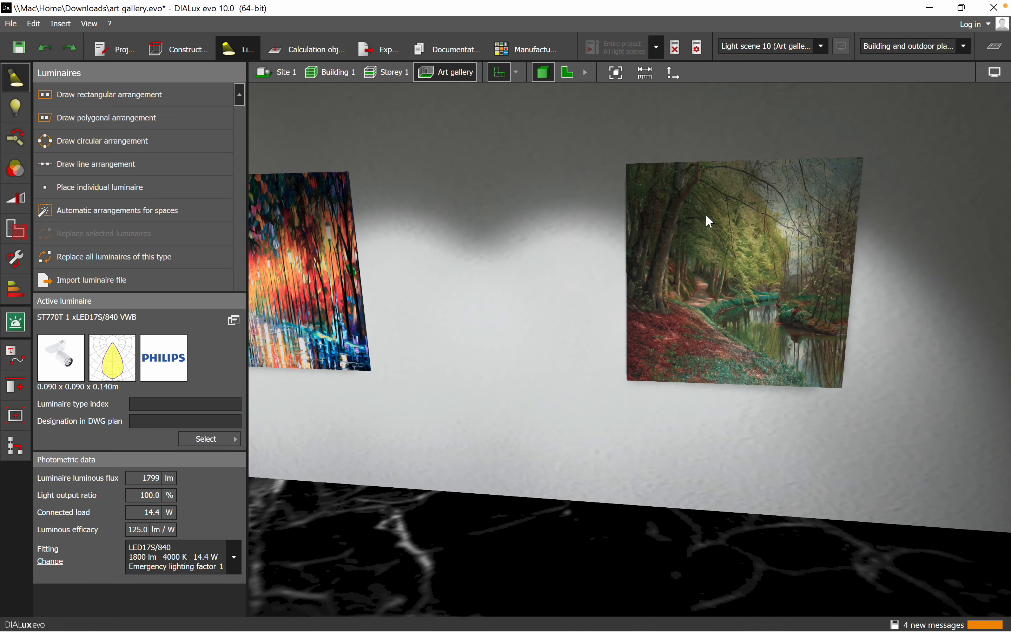
{"action": "middle_click_drag", "start_coordinate": [652, 297], "coordinate": [822, 300]}
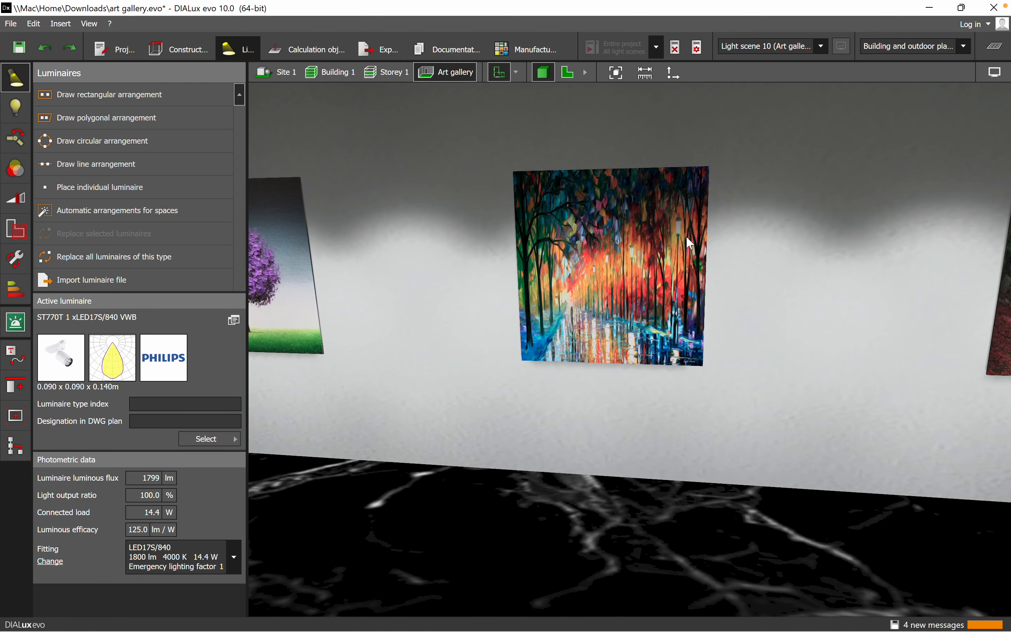
{"action": "scroll", "coordinate": [596, 265], "scroll_direction": "down", "scroll_amount": 8}
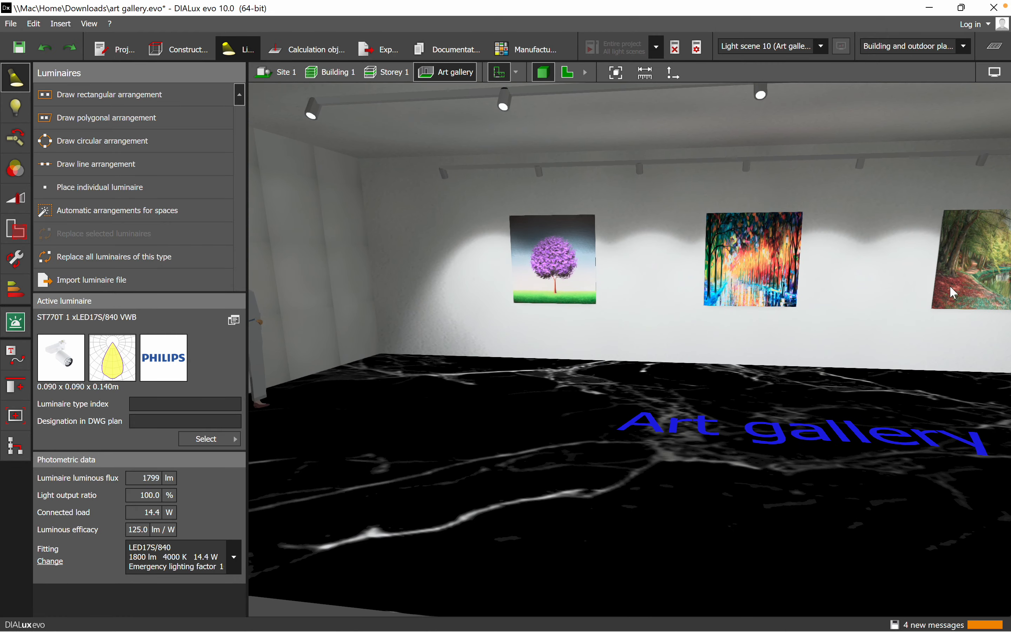
{"action": "middle_click_drag", "start_coordinate": [950, 289], "coordinate": [791, 293]}
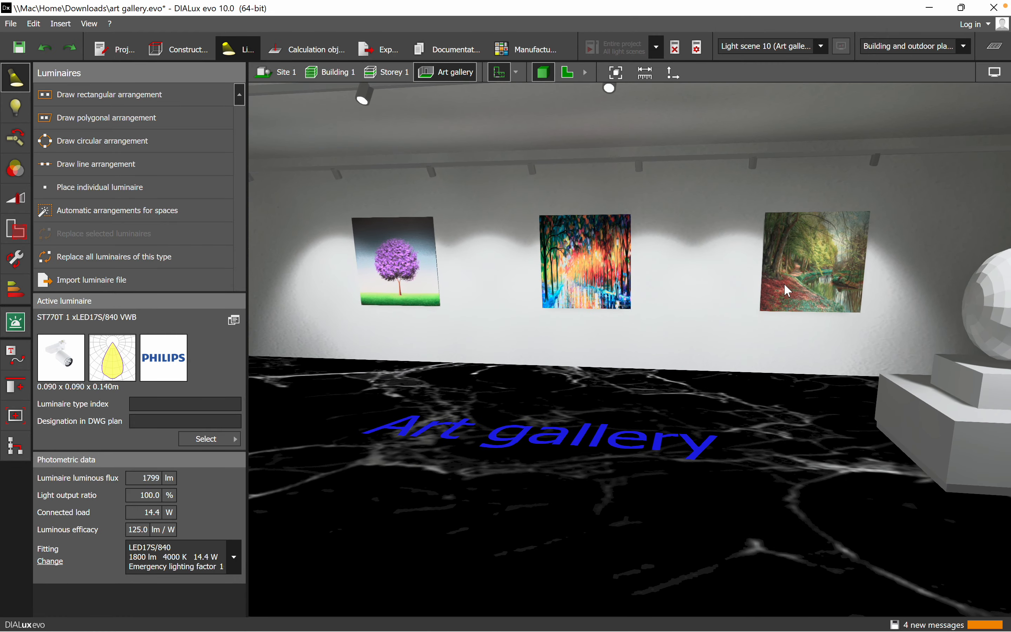
{"action": "right_click_drag", "start_coordinate": [732, 338], "coordinate": [741, 336]}
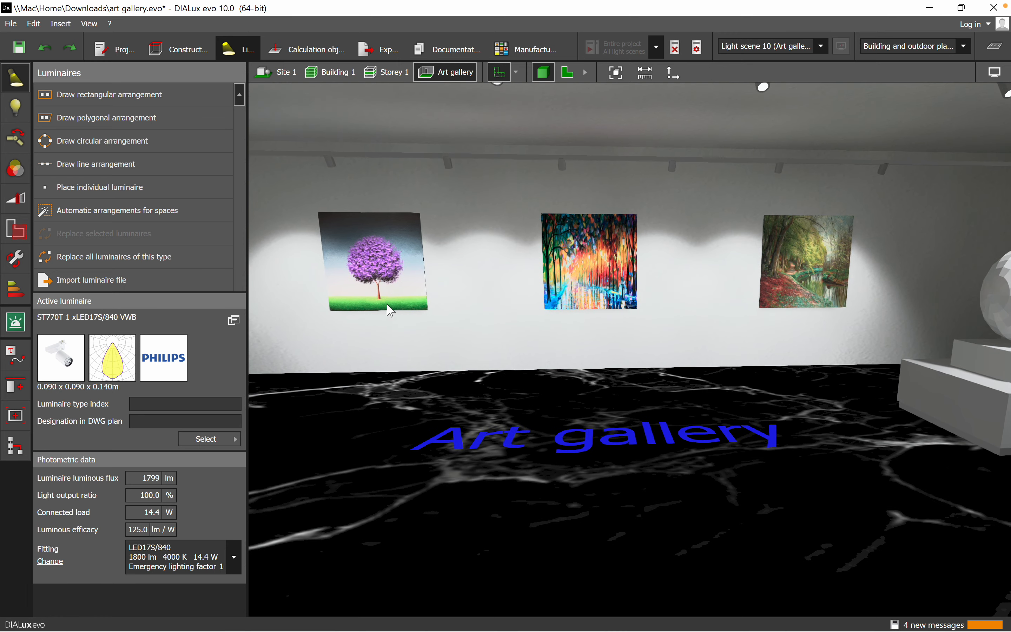
{"action": "middle_click_drag", "start_coordinate": [412, 244], "coordinate": [486, 247]}
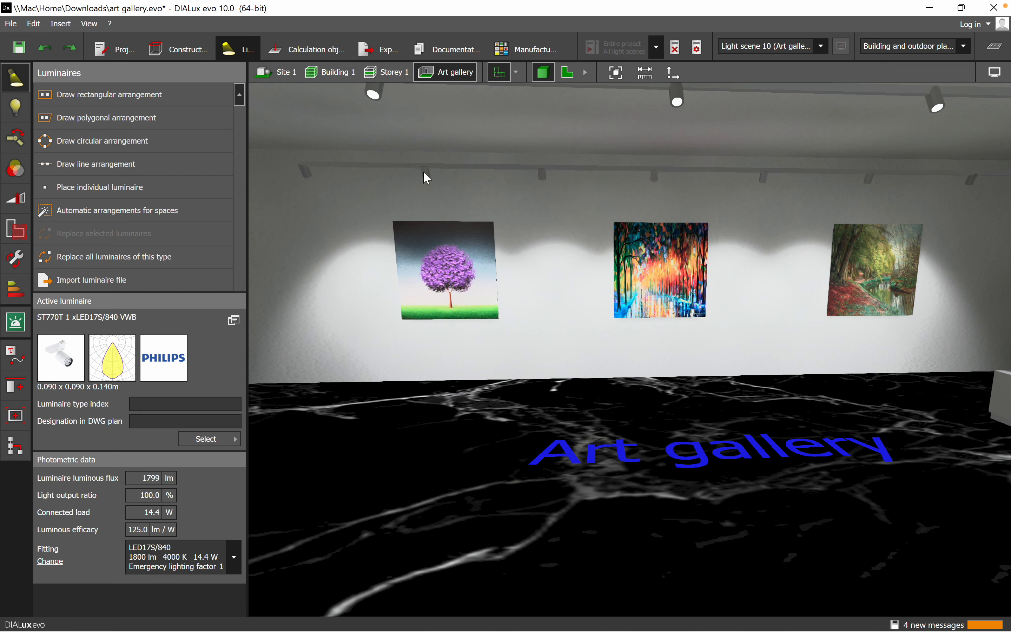
Examine up close how the spotlights light the purple tree painting and the wall around it.
{"action": "scroll", "coordinate": [423, 171], "scroll_direction": "up", "scroll_amount": 5}
{"action": "scroll", "coordinate": [427, 183], "scroll_direction": "down", "scroll_amount": 2}
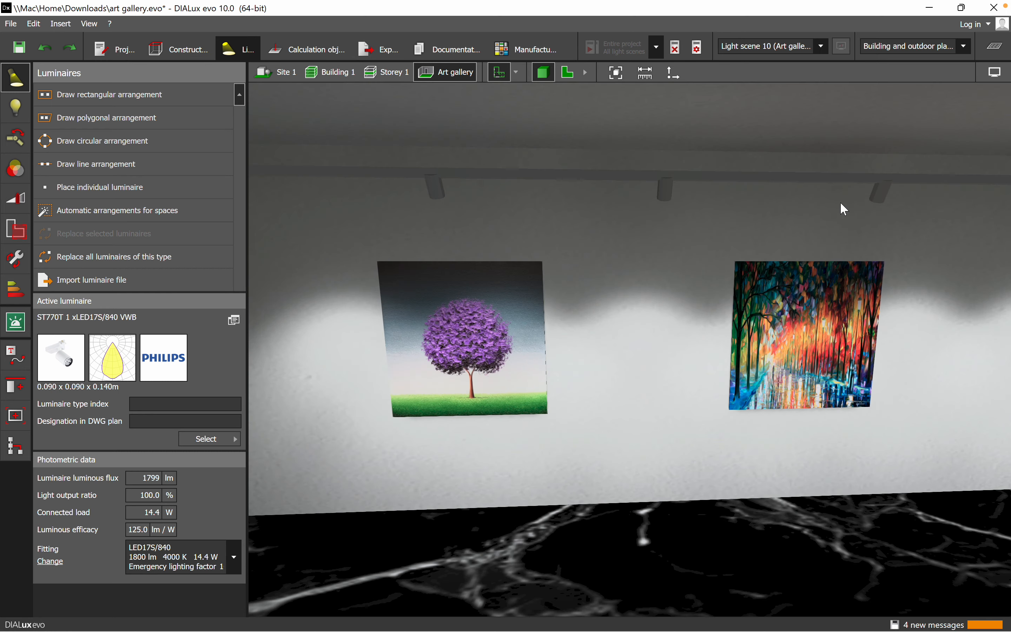
{"action": "middle_click_drag", "start_coordinate": [461, 350], "coordinate": [602, 294]}
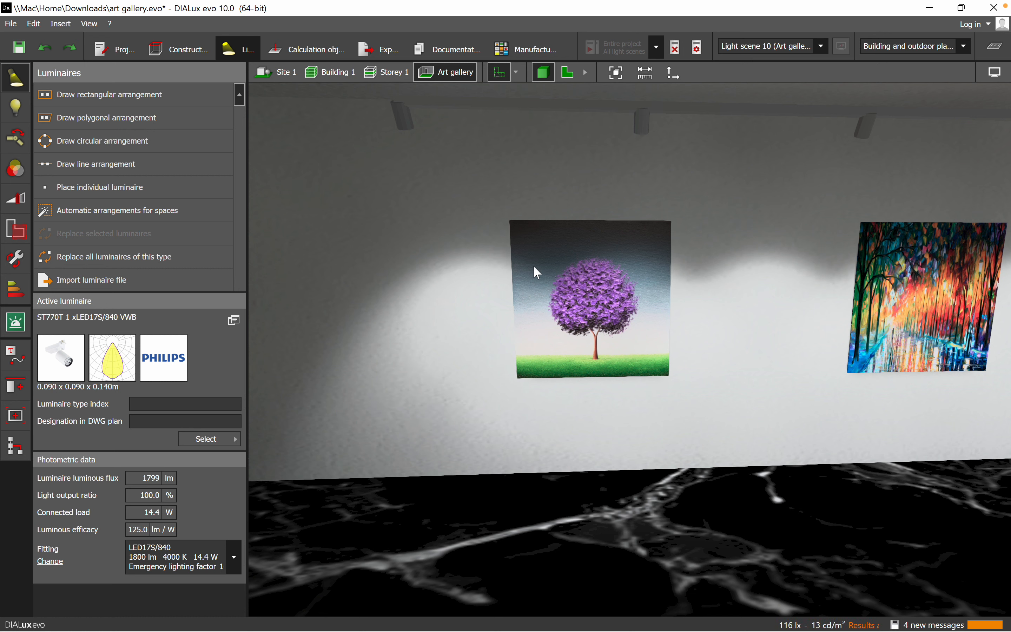
{"action": "scroll", "coordinate": [624, 267], "scroll_direction": "down", "scroll_amount": 2}
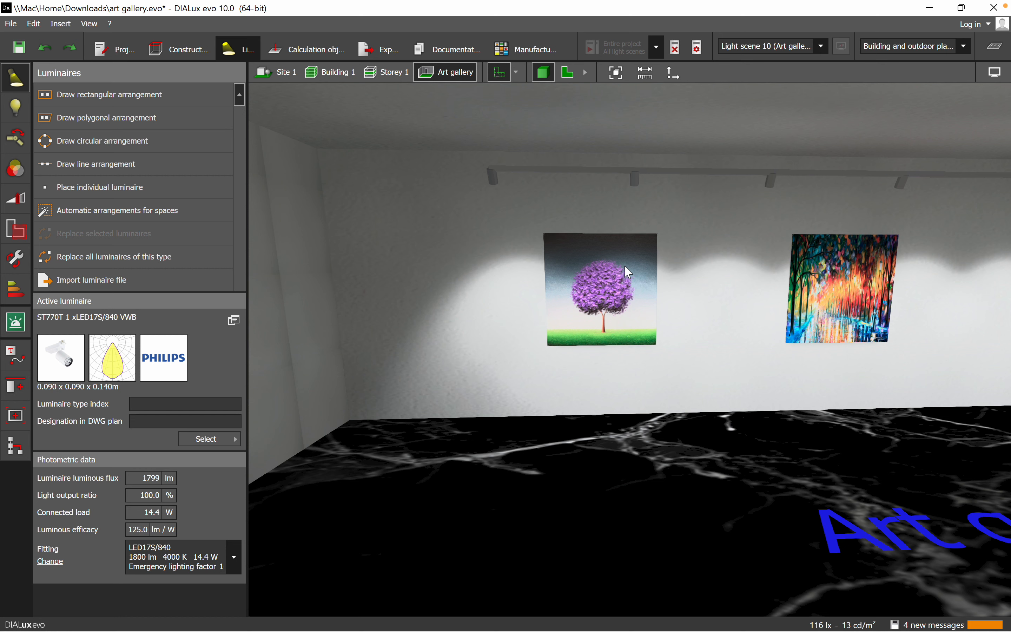
{"action": "scroll", "coordinate": [624, 266], "scroll_direction": "up", "scroll_amount": 2}
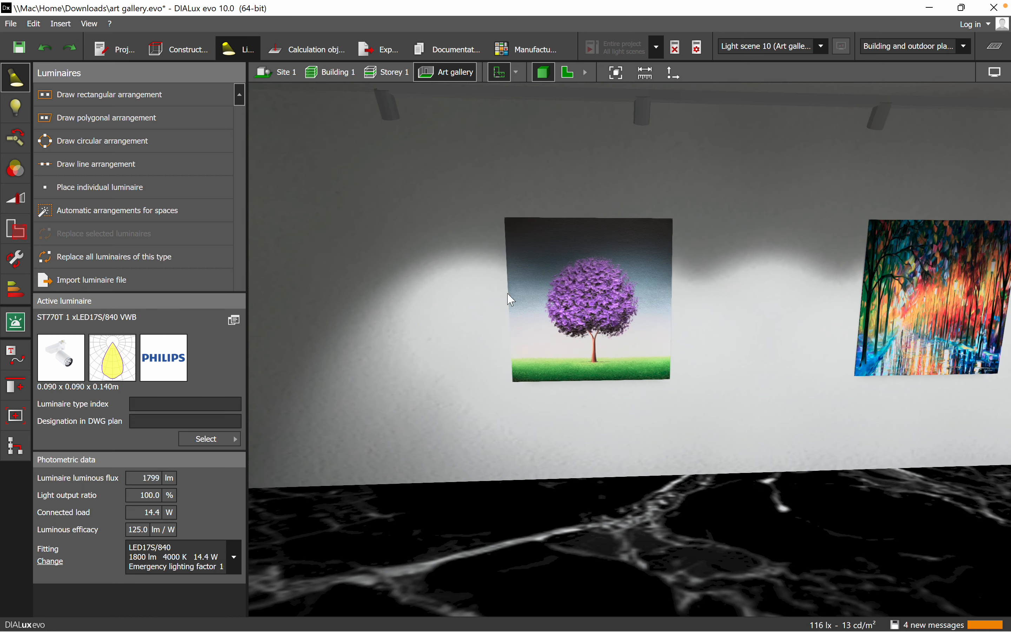
{"action": "scroll", "coordinate": [584, 302], "scroll_direction": "down", "scroll_amount": 2}
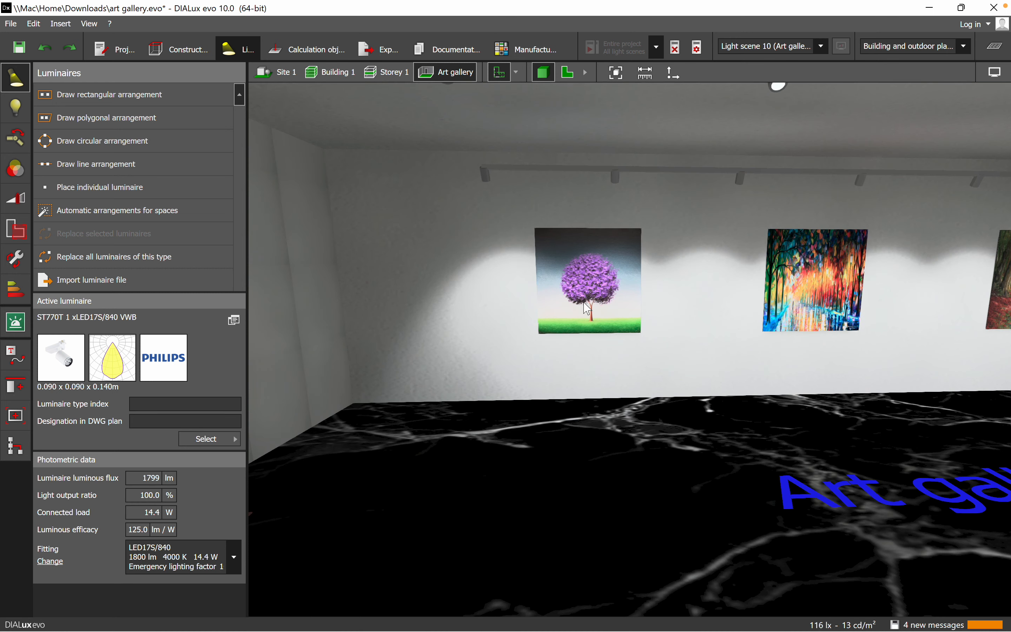
{"action": "middle_click_drag", "start_coordinate": [668, 323], "coordinate": [604, 314]}
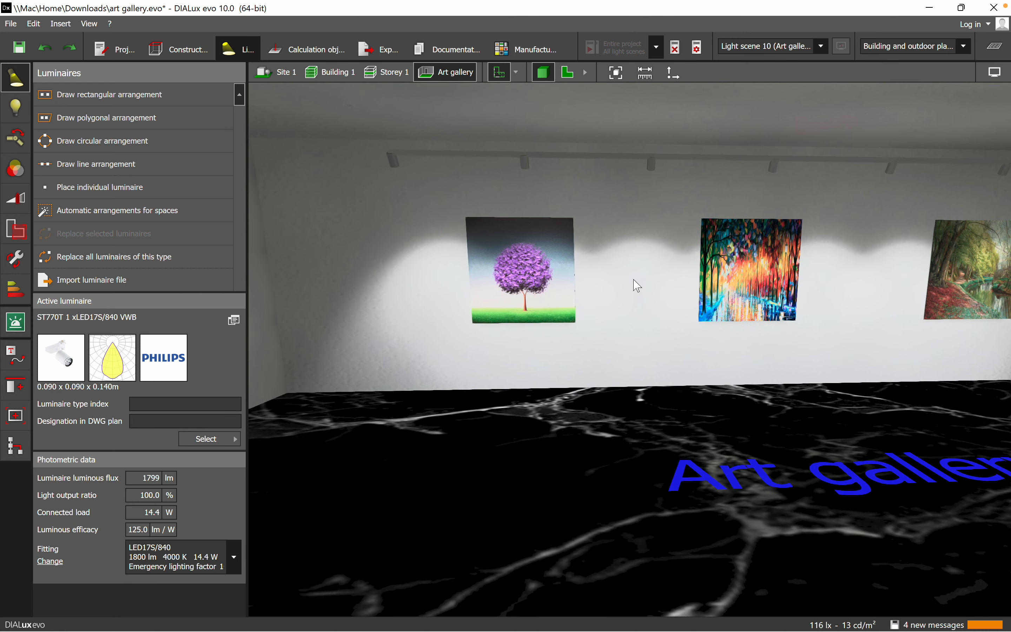
{"action": "left_click_drag", "start_coordinate": [634, 311], "coordinate": [618, 314]}
{"action": "middle_click_drag", "start_coordinate": [732, 292], "coordinate": [604, 280]}
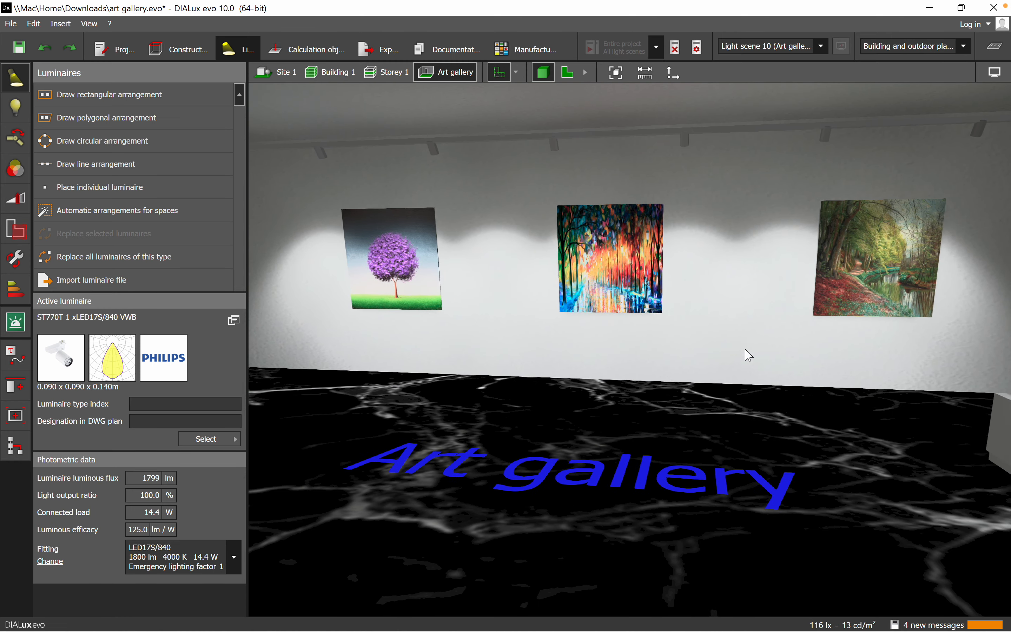
{"action": "left_click_drag", "start_coordinate": [537, 327], "coordinate": [697, 334]}
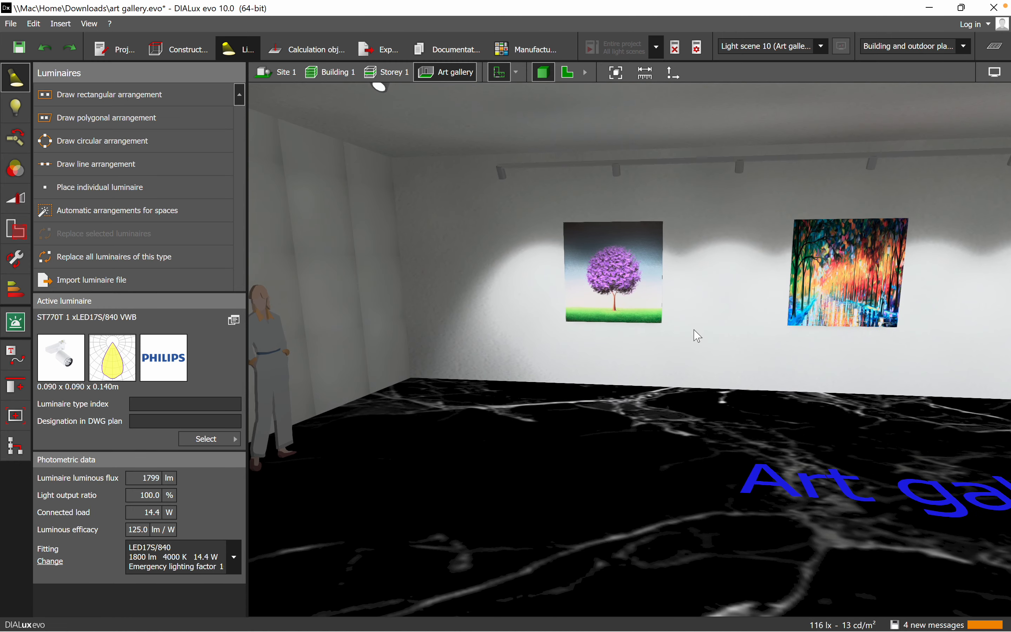
{"action": "mouse_move", "coordinate": [600, 345]}
{"action": "left_mouse_down"}
{"action": "mouse_move", "coordinate": [596, 339]}
{"action": "mouse_move", "coordinate": [669, 337]}
{"action": "left_mouse_up"}
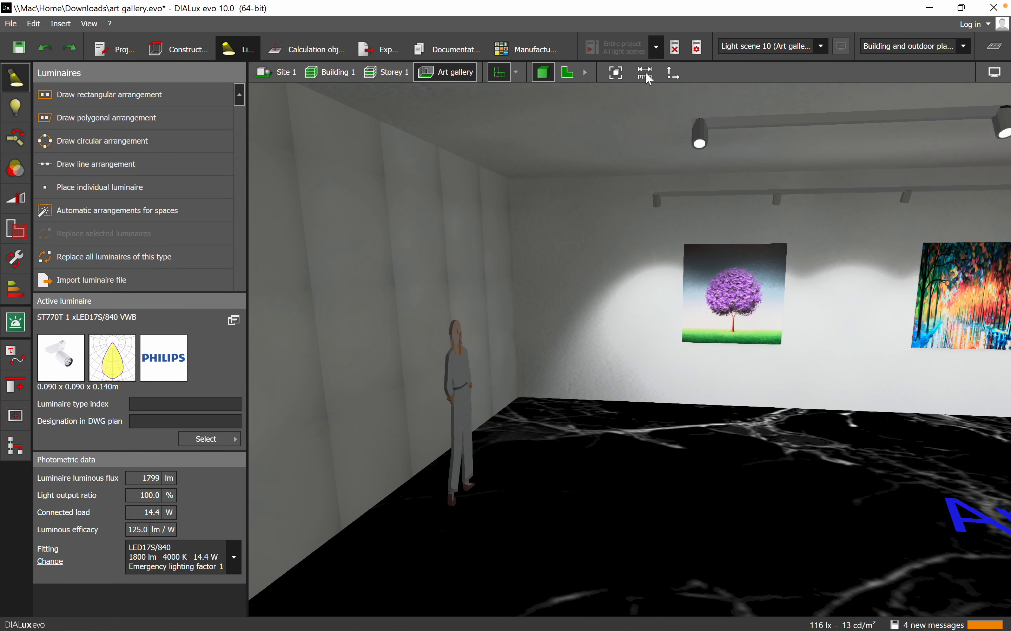
Discard the calculation results and select the line of ST770T luminaires nearest the paintings in the floor plan.
{"action": "left_click", "coordinate": [674, 48]}
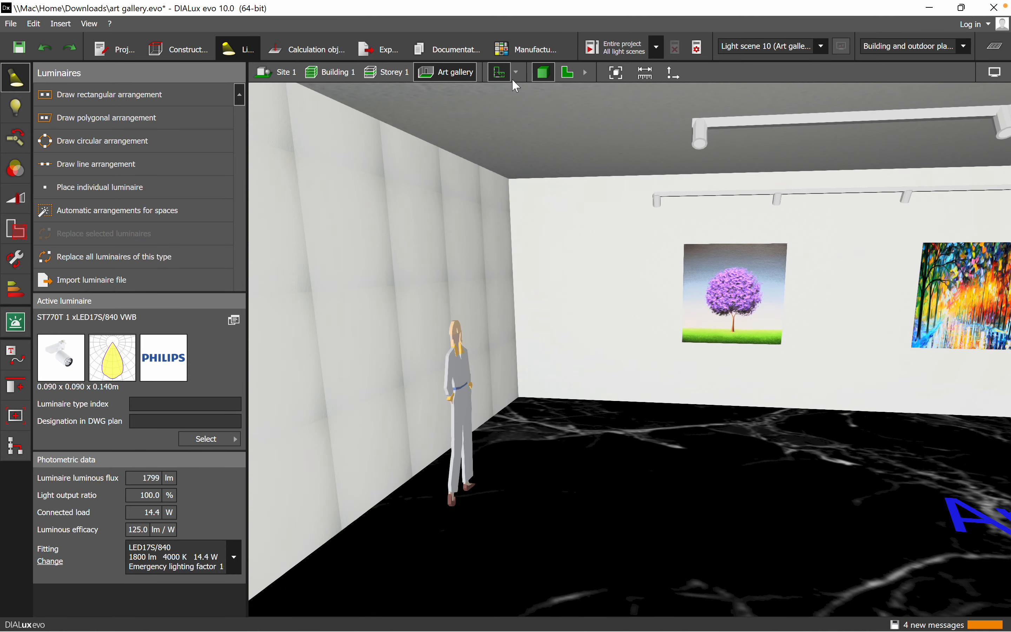
{"action": "left_click", "coordinate": [576, 75]}
{"action": "scroll", "coordinate": [652, 213], "scroll_direction": "down", "scroll_amount": 7}
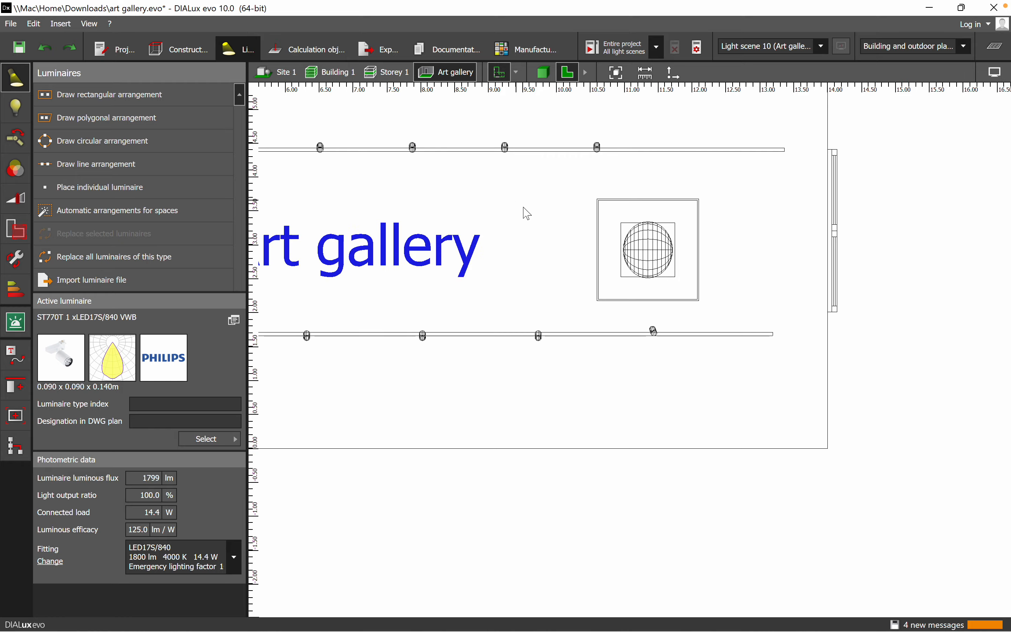
{"action": "scroll", "coordinate": [516, 203], "scroll_direction": "up", "scroll_amount": 1}
{"action": "middle_click_drag", "start_coordinate": [516, 202], "coordinate": [851, 299]}
{"action": "scroll", "coordinate": [414, 292], "scroll_direction": "down", "scroll_amount": 1}
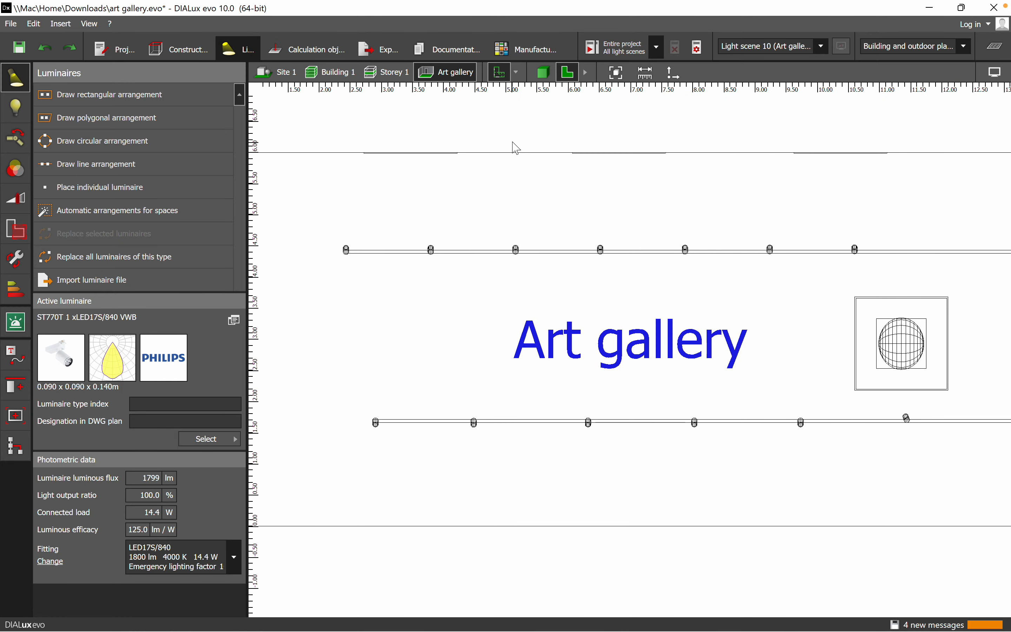
{"action": "middle_click_drag", "start_coordinate": [437, 234], "coordinate": [557, 251]}
{"action": "scroll", "coordinate": [484, 267], "scroll_direction": "up", "scroll_amount": 3}
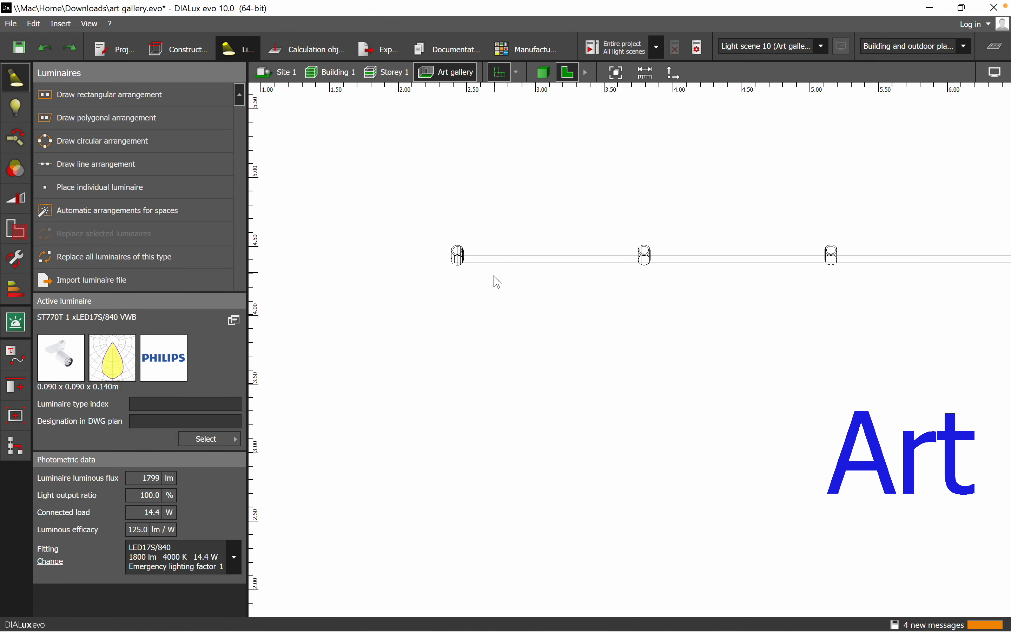
{"action": "left_click", "coordinate": [457, 260]}
{"action": "scroll", "coordinate": [522, 316], "scroll_direction": "down", "scroll_amount": 3}
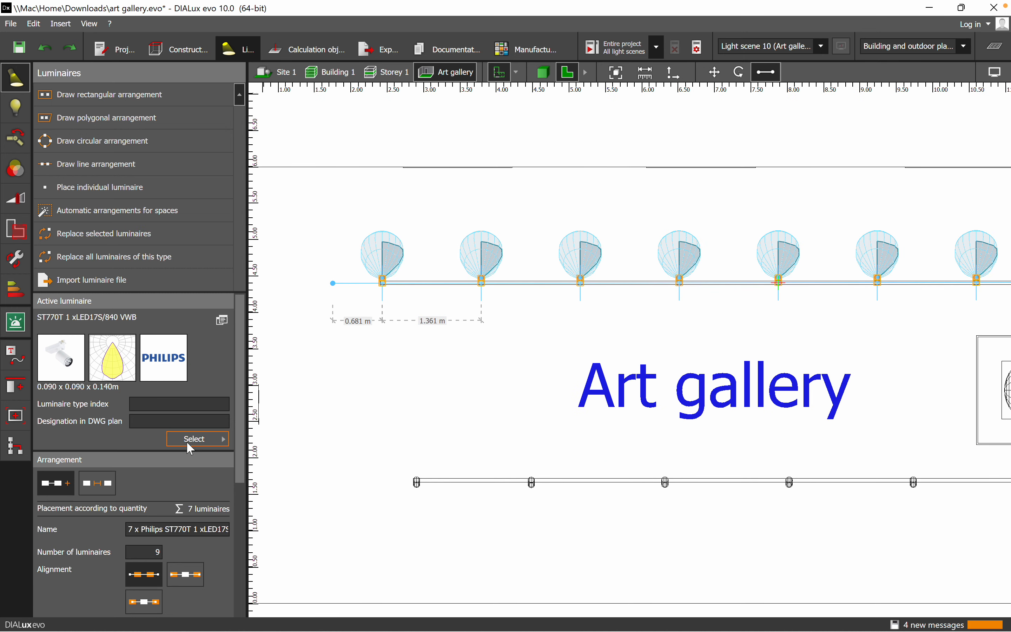
Replace all luminaires of the selected ST770T VWB type with ST770T 1 xLED17S/840 WB, declining recalculation of their installation positions.
{"action": "left_click", "coordinate": [187, 442]}
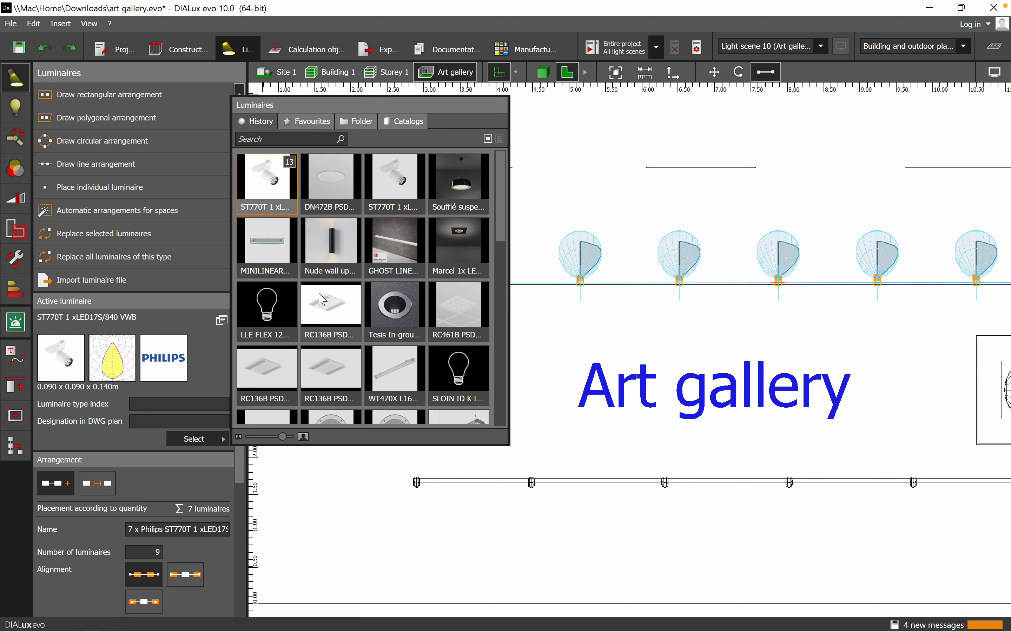
{"action": "left_click", "coordinate": [395, 179]}
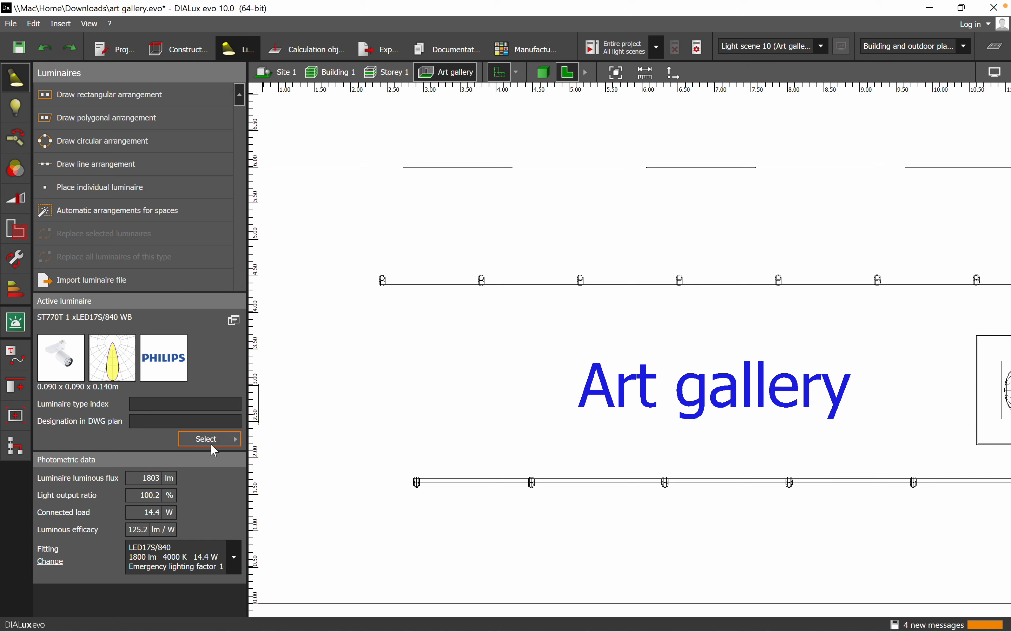
{"action": "left_click", "coordinate": [383, 283]}
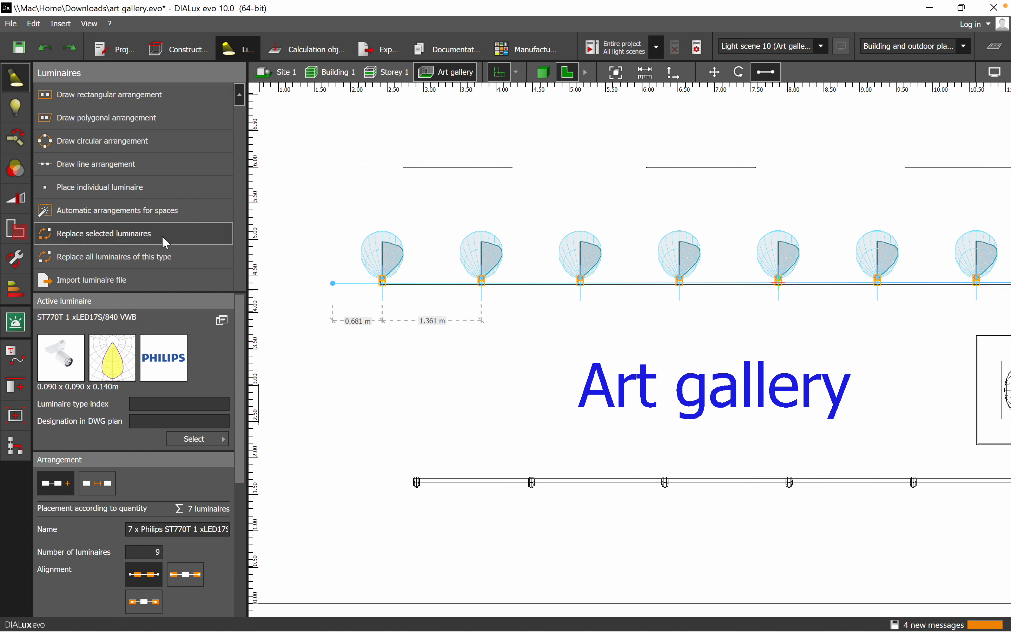
{"action": "left_click", "coordinate": [187, 261]}
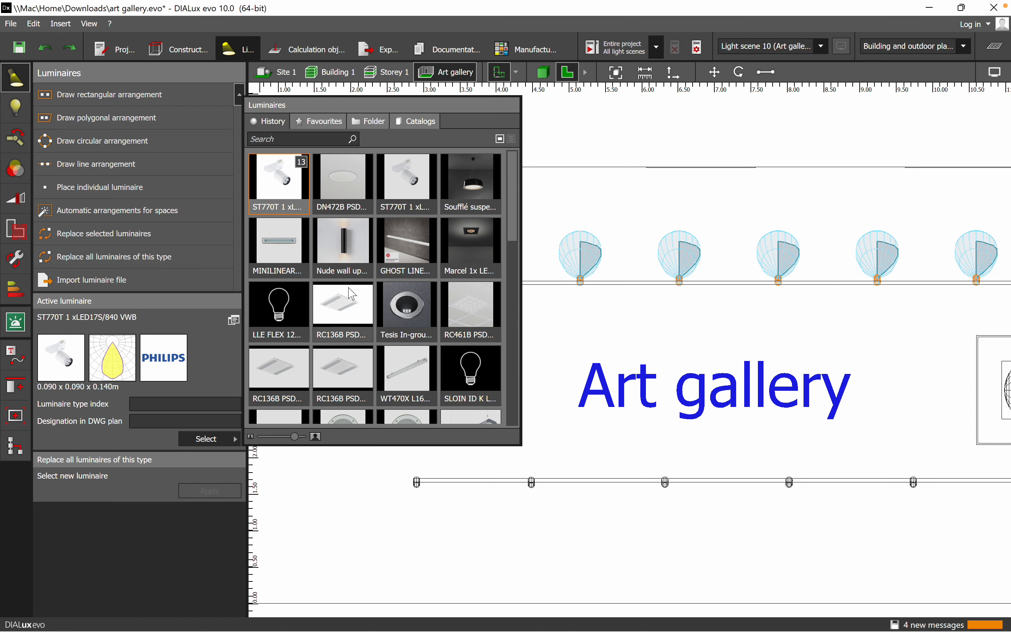
{"action": "left_click", "coordinate": [414, 190]}
{"action": "left_click", "coordinate": [209, 491]}
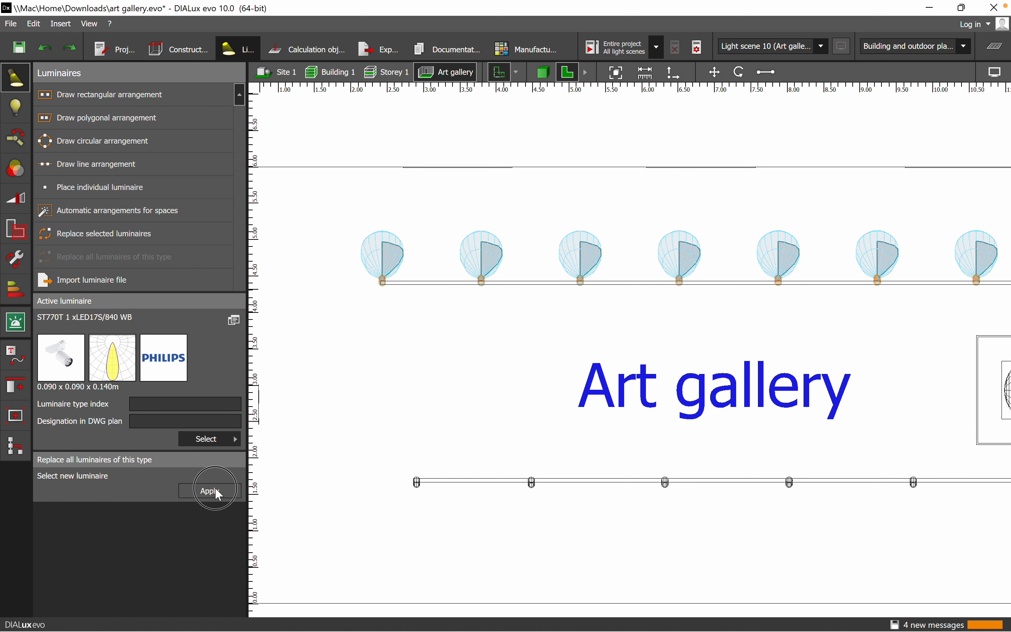
{"action": "left_click", "coordinate": [340, 440]}
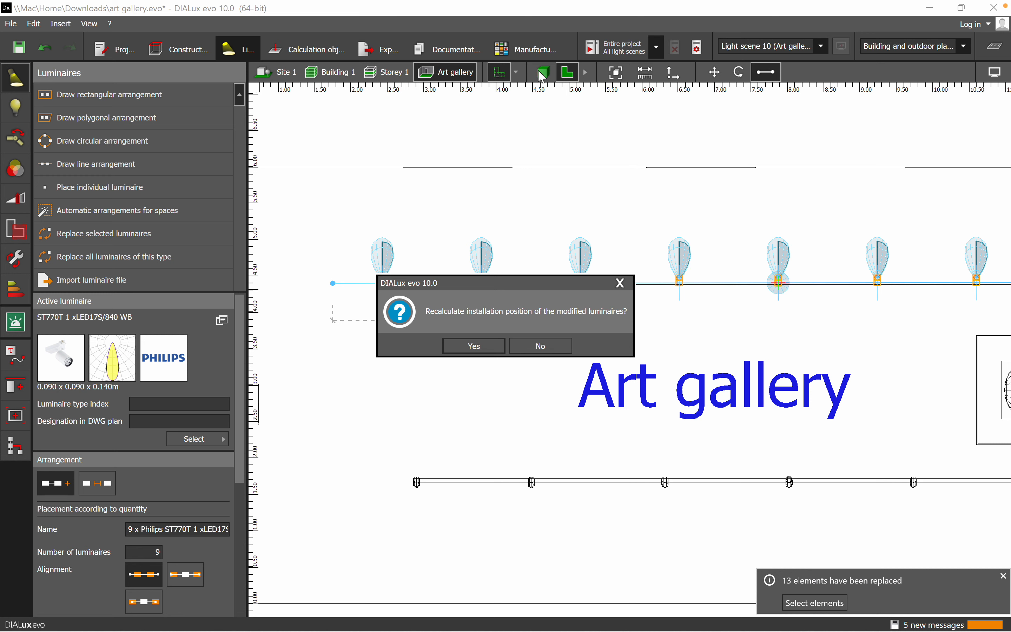
{"action": "left_click", "coordinate": [555, 355]}
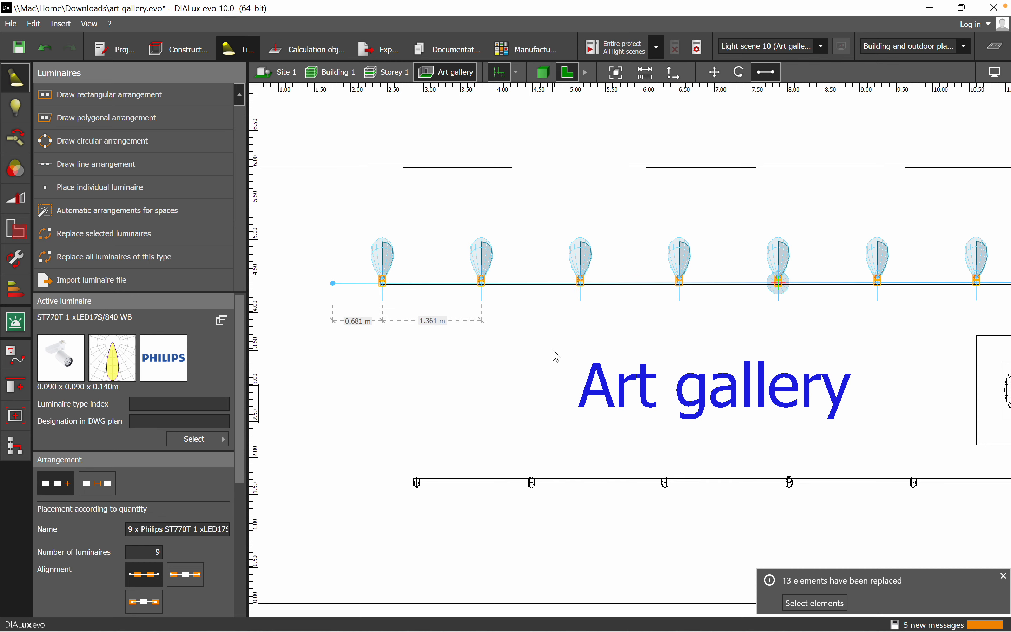
Calculate the entire project with all light scenes from the 3D view, dismissing the save request, and hide the results overview.
{"action": "left_click", "coordinate": [543, 73]}
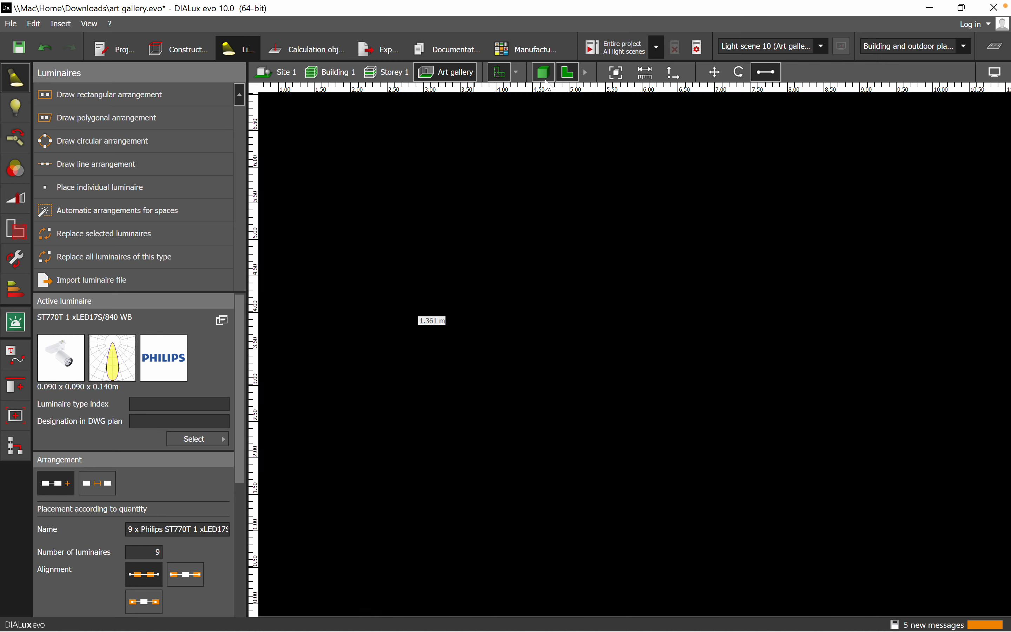
{"action": "middle_click_drag", "start_coordinate": [727, 331], "coordinate": [601, 330]}
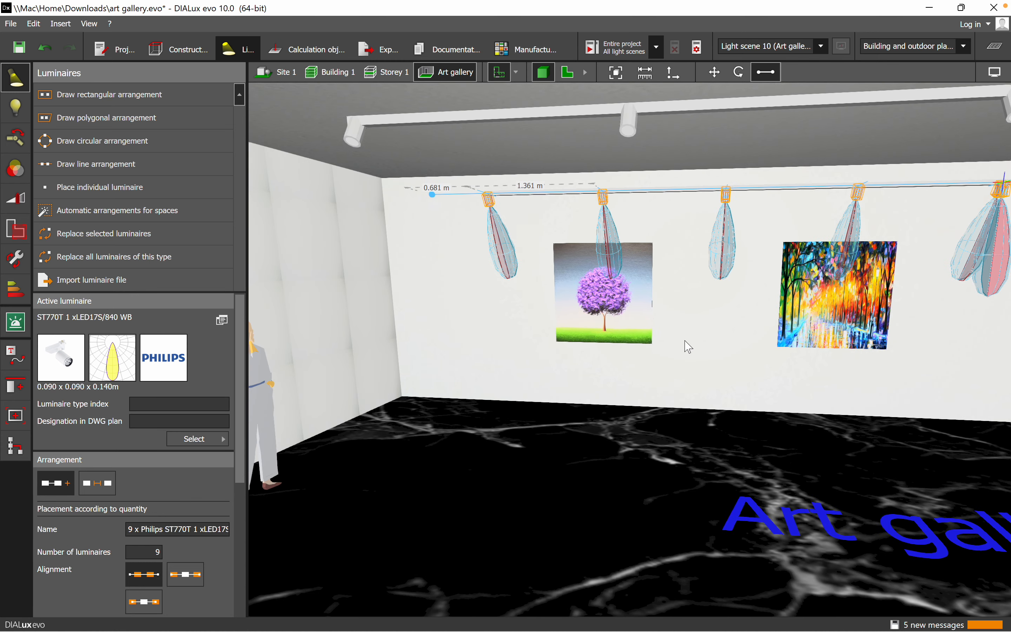
{"action": "middle_click_drag", "start_coordinate": [799, 228], "coordinate": [776, 230]}
{"action": "key", "text": "Escape"}
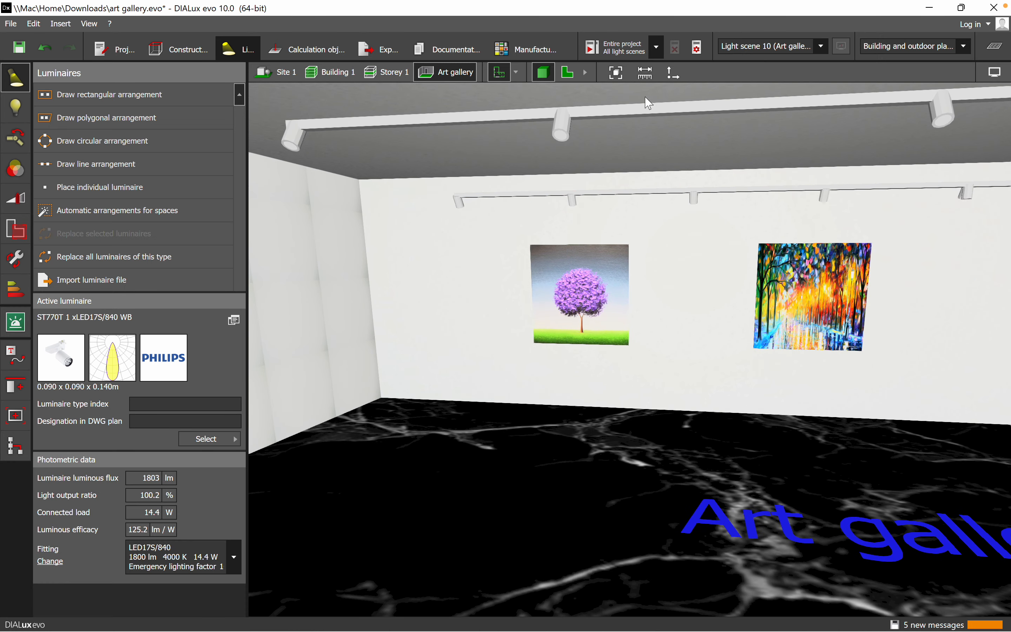
{"action": "left_click", "coordinate": [624, 52]}
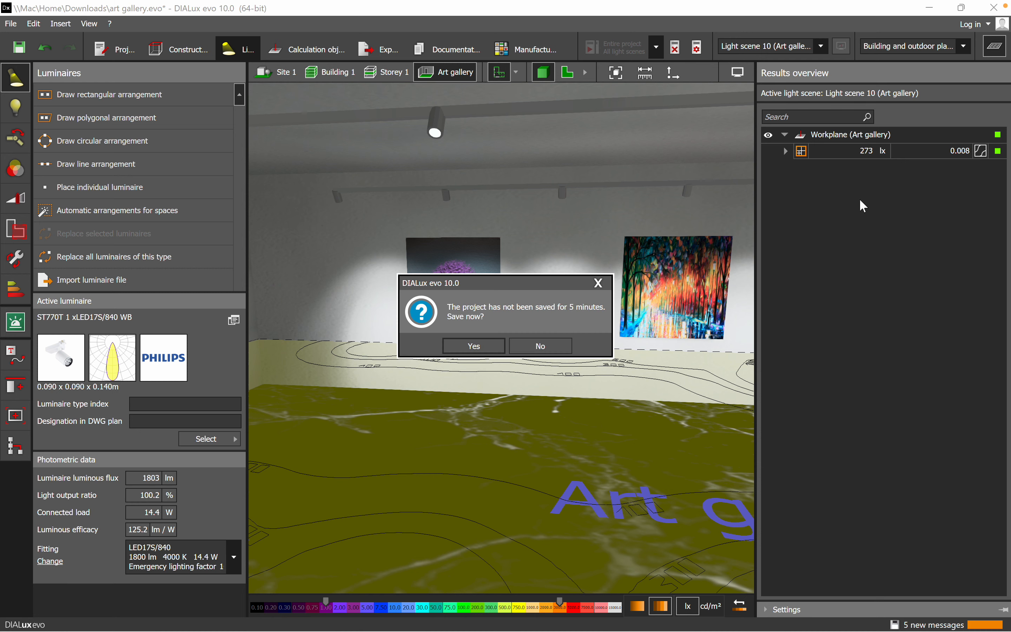
{"action": "left_click", "coordinate": [604, 285]}
{"action": "left_click", "coordinate": [999, 48]}
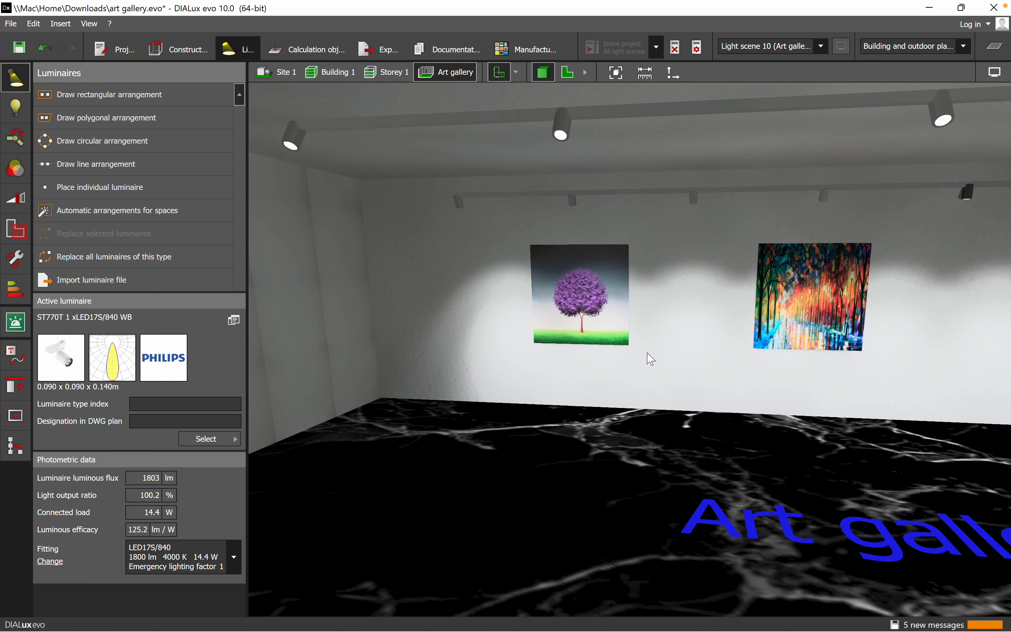
Select only the first spotlight of the line, above the wall beside the purple tree painting.
{"action": "right_click_drag", "start_coordinate": [539, 346], "coordinate": [639, 332]}
{"action": "scroll", "coordinate": [617, 245], "scroll_direction": "up", "scroll_amount": 5}
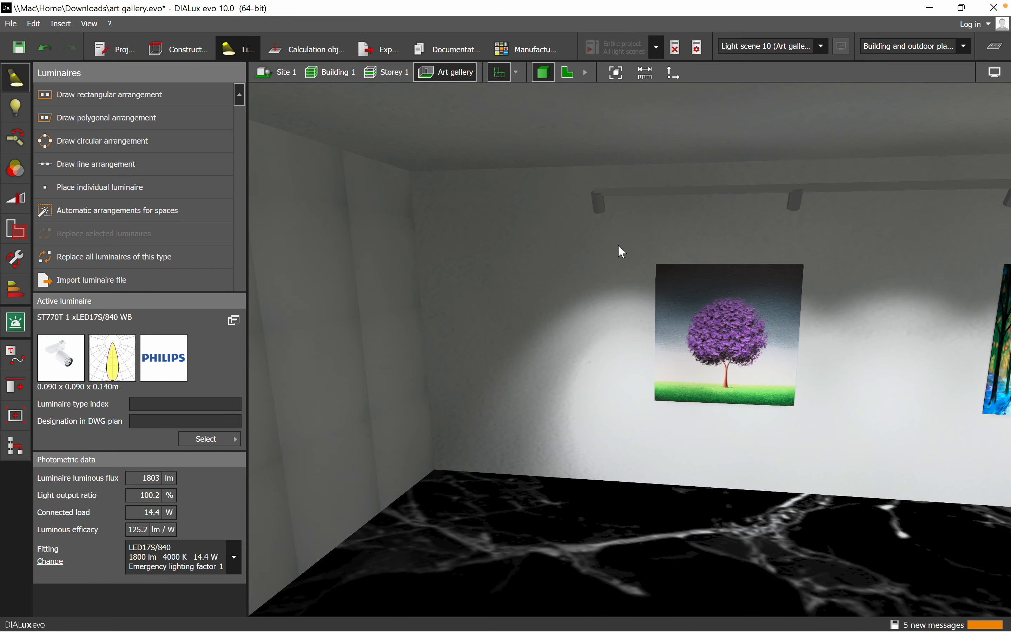
{"action": "left_click", "coordinate": [596, 202]}
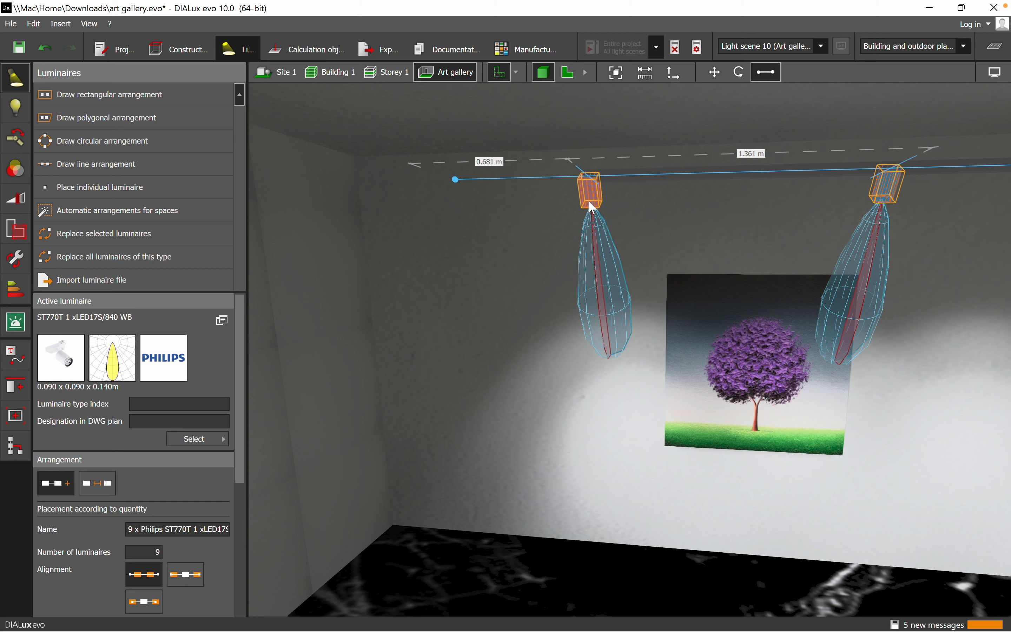
{"action": "right_click", "coordinate": [594, 204]}
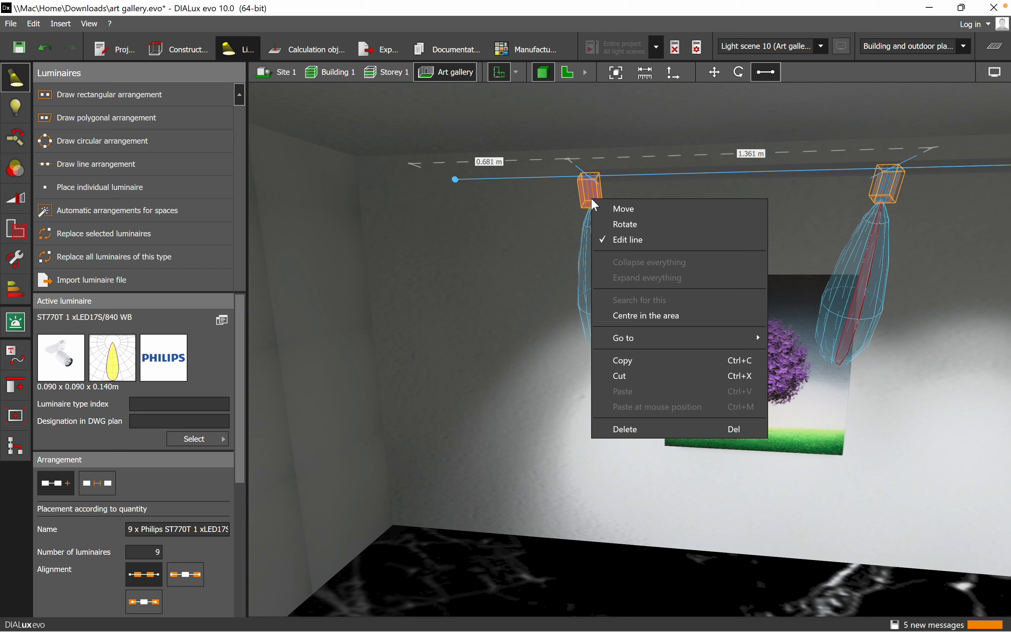
{"action": "left_click", "coordinate": [625, 229]}
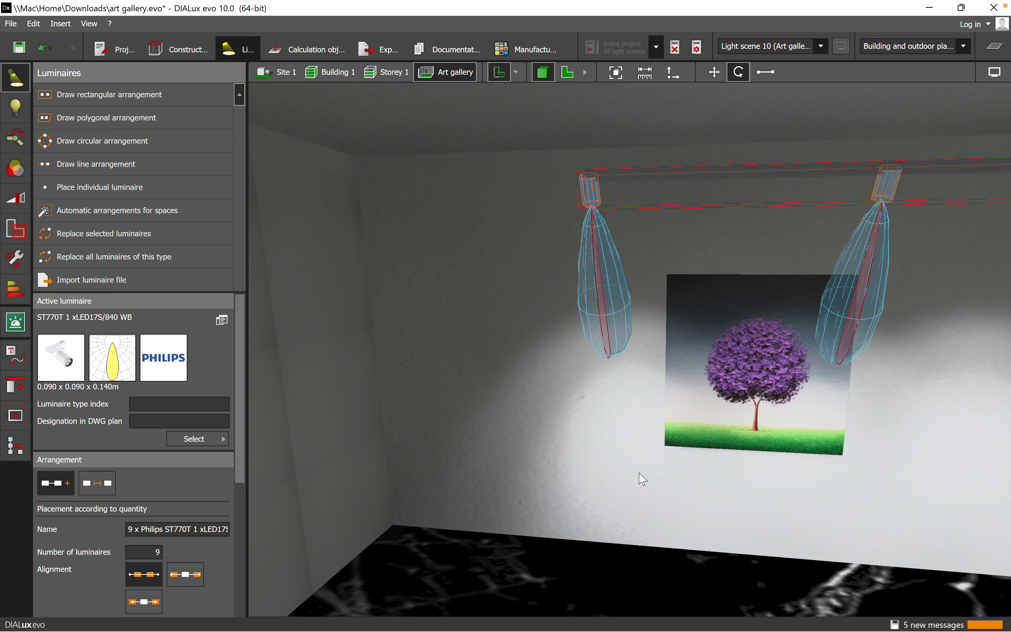
{"action": "left_click", "coordinate": [598, 202]}
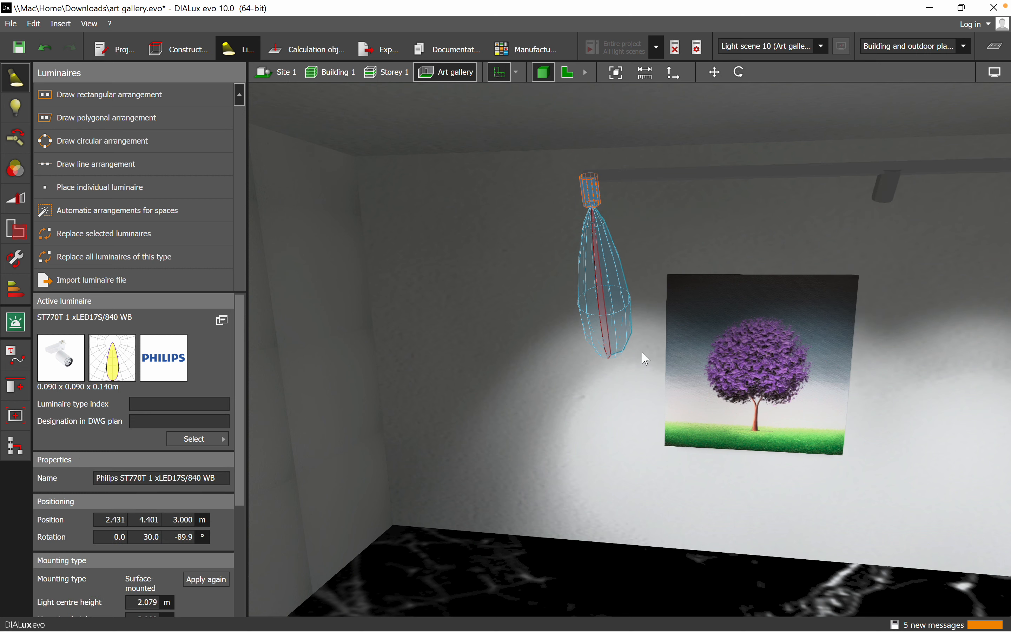
Rotate the first spotlight 15° further up toward the wall, to a Y rotation of 45.0°, accepting that the results become invalid.
{"action": "right_click", "coordinate": [595, 207]}
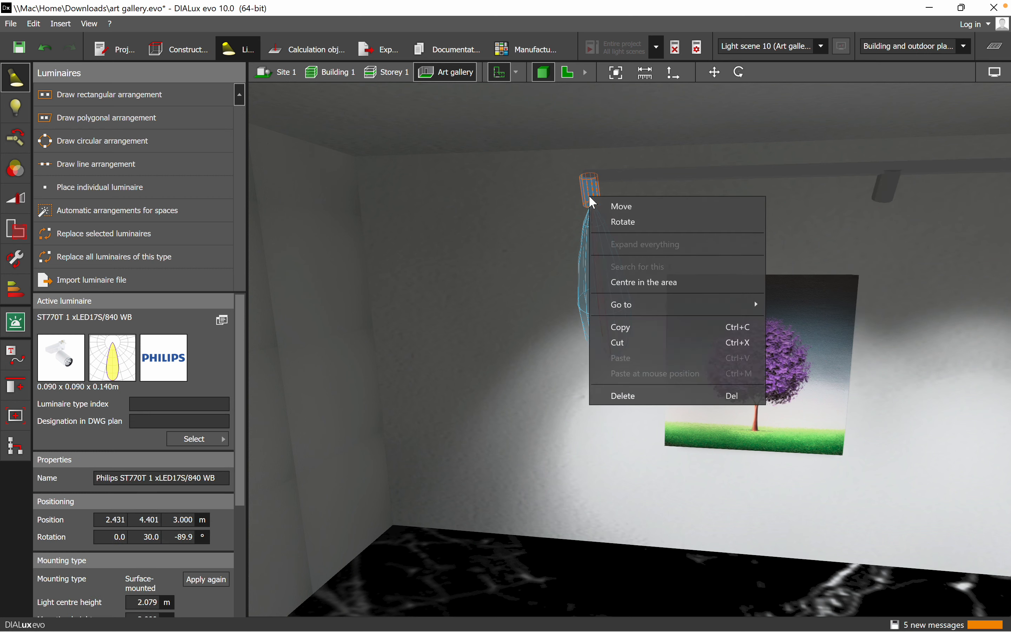
{"action": "left_click", "coordinate": [619, 221]}
{"action": "right_click_drag", "start_coordinate": [632, 406], "coordinate": [589, 430]}
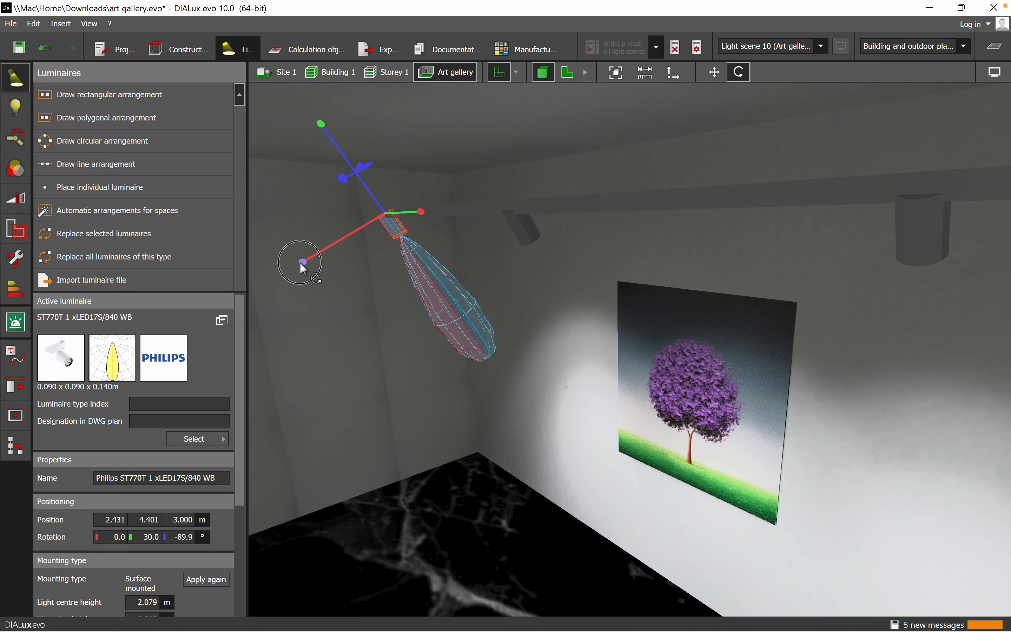
{"action": "left_click_drag", "start_coordinate": [303, 263], "coordinate": [288, 261]}
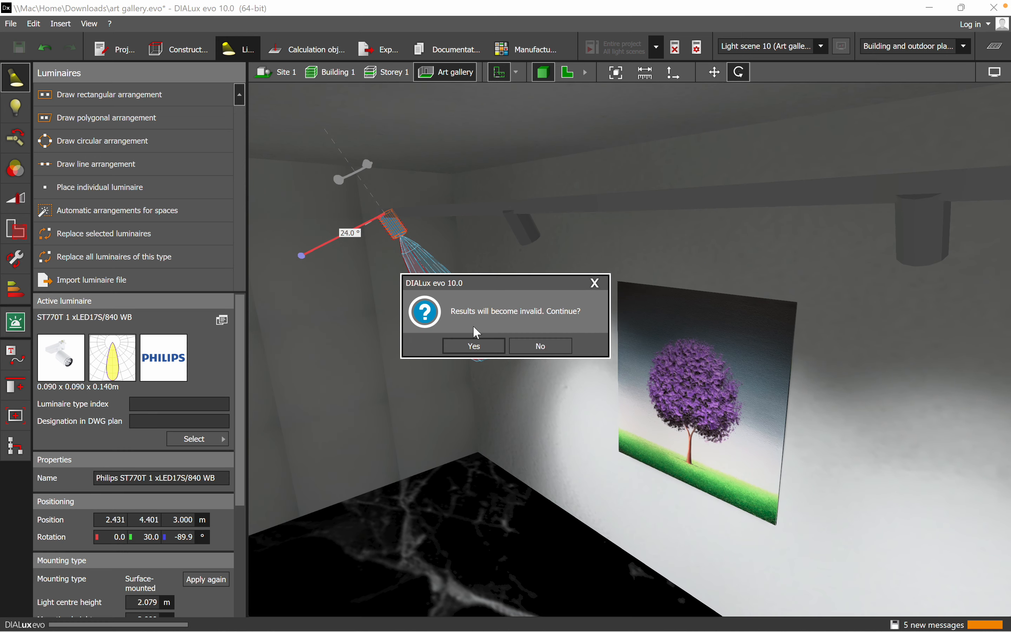
{"action": "left_click", "coordinate": [542, 345]}
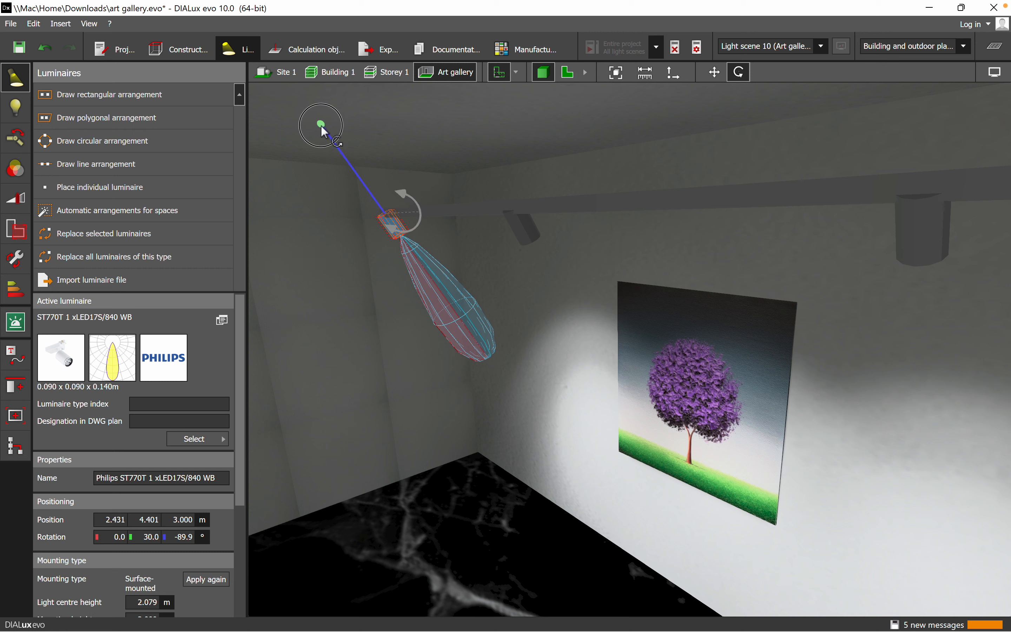
{"action": "left_click_drag", "start_coordinate": [322, 125], "coordinate": [300, 138]}
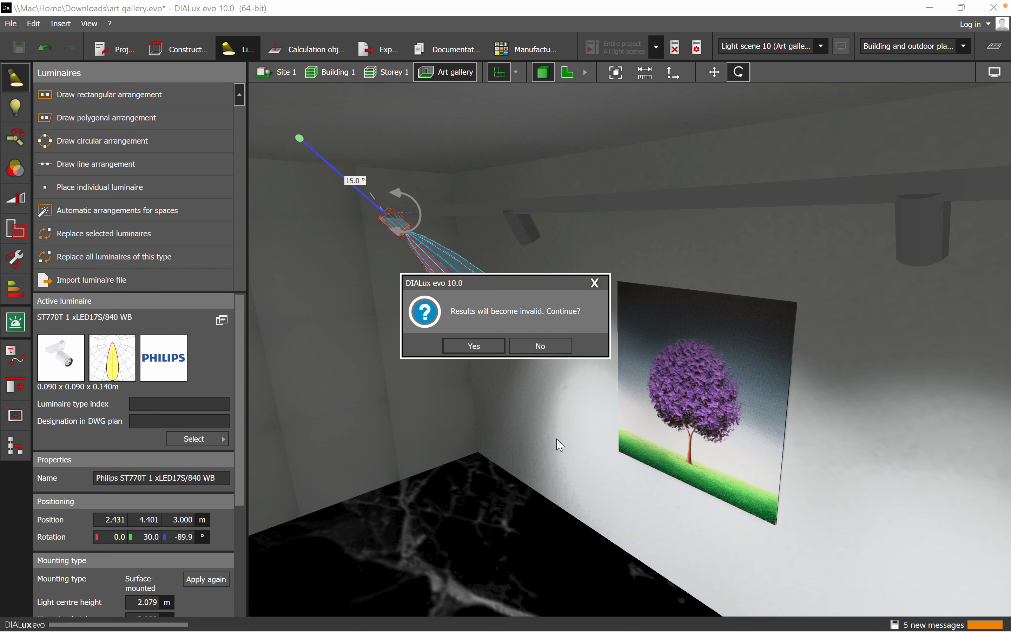
{"action": "left_click", "coordinate": [480, 347]}
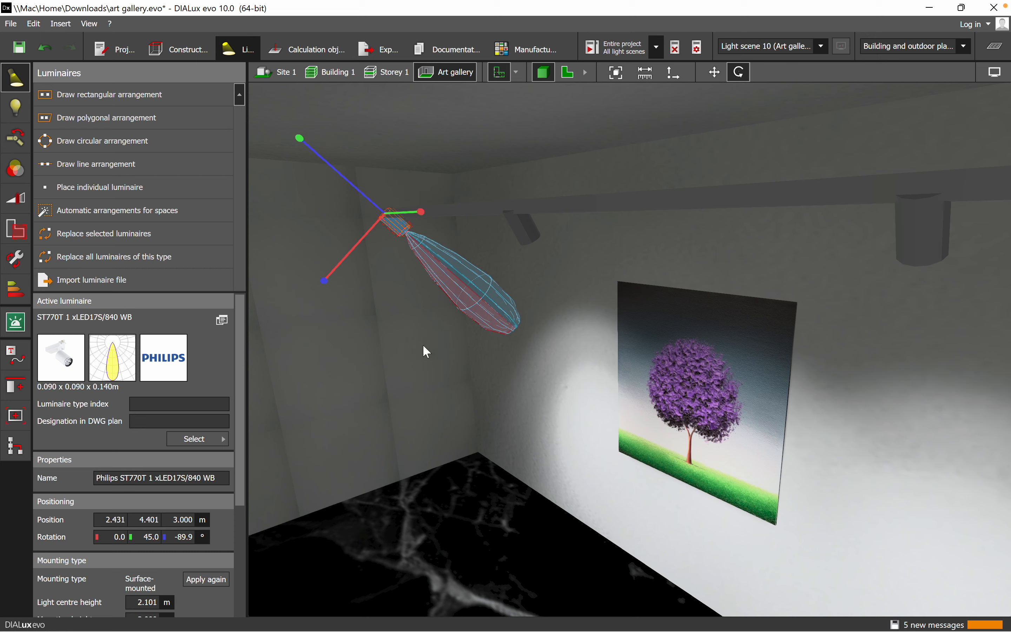
Aim the first spotlight at the purple tree painting, rotating it to about 15.6°, 53.4° and -107.0°.
{"action": "middle_click_drag", "start_coordinate": [525, 493], "coordinate": [607, 503]}
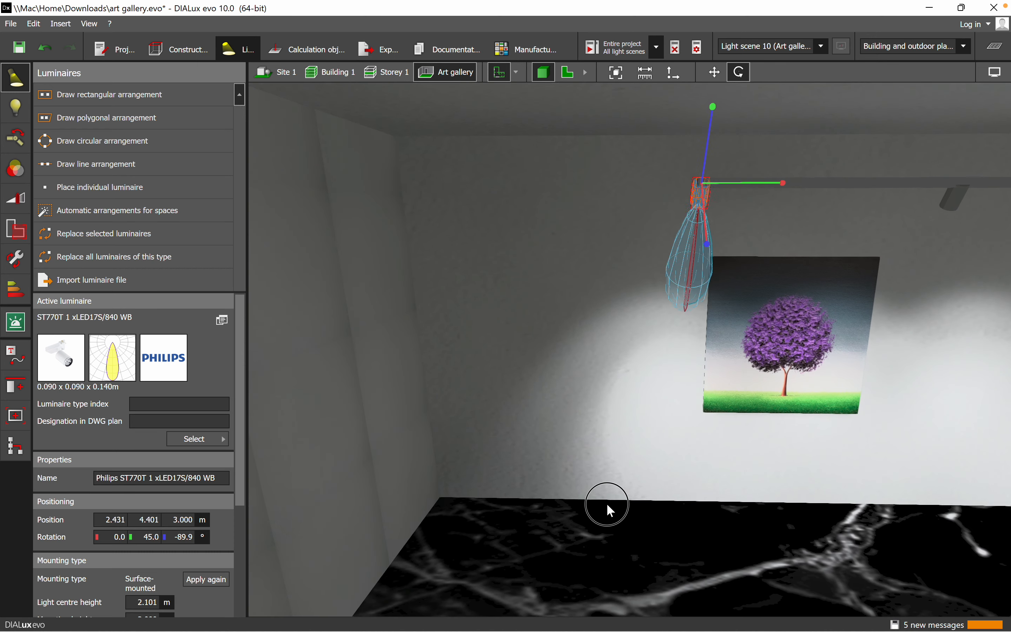
{"action": "mouse_move", "coordinate": [781, 186]}
{"action": "left_mouse_down"}
{"action": "mouse_move", "coordinate": [753, 187]}
{"action": "mouse_move", "coordinate": [786, 182]}
{"action": "mouse_move", "coordinate": [823, 151]}
{"action": "left_mouse_up"}
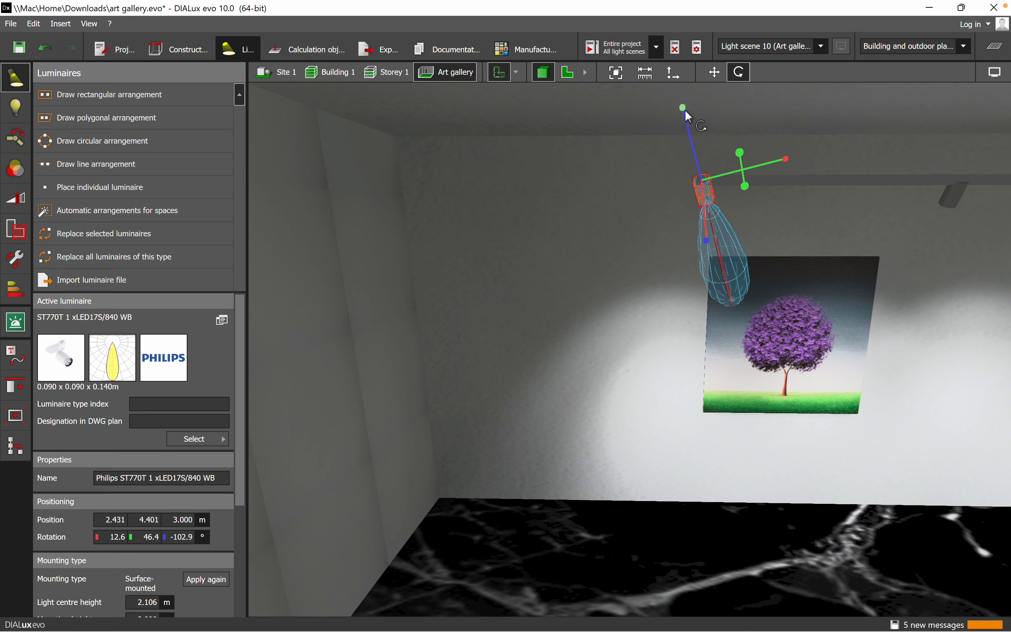
{"action": "left_click_drag", "start_coordinate": [683, 108], "coordinate": [688, 128]}
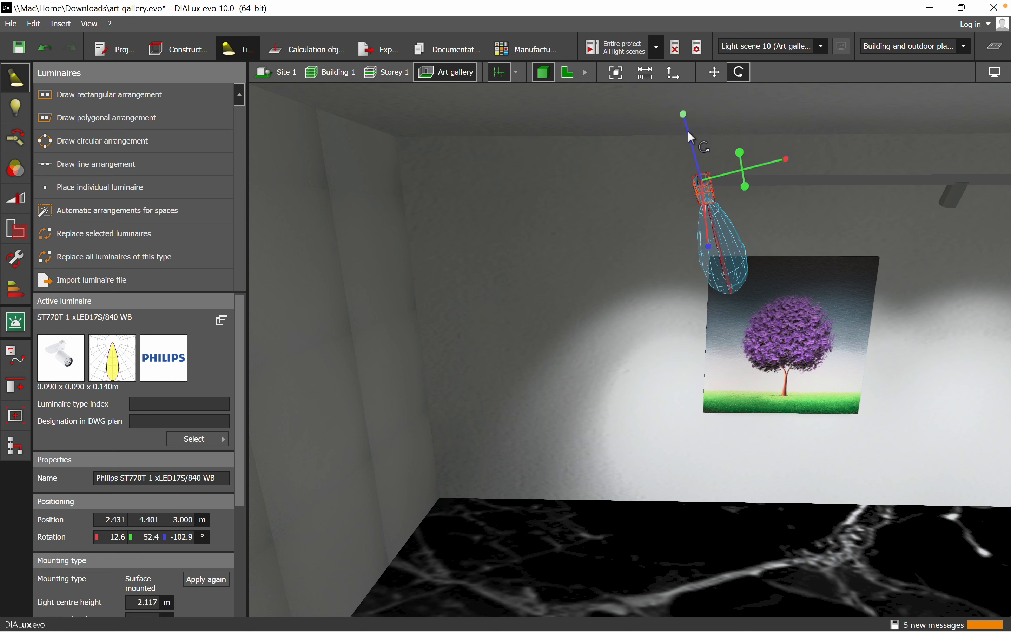
{"action": "mouse_move", "coordinate": [789, 158]}
{"action": "left_mouse_down"}
{"action": "mouse_move", "coordinate": [802, 156]}
{"action": "mouse_move", "coordinate": [727, 169]}
{"action": "left_mouse_up"}
{"action": "middle_click_drag", "start_coordinate": [820, 415], "coordinate": [681, 408]}
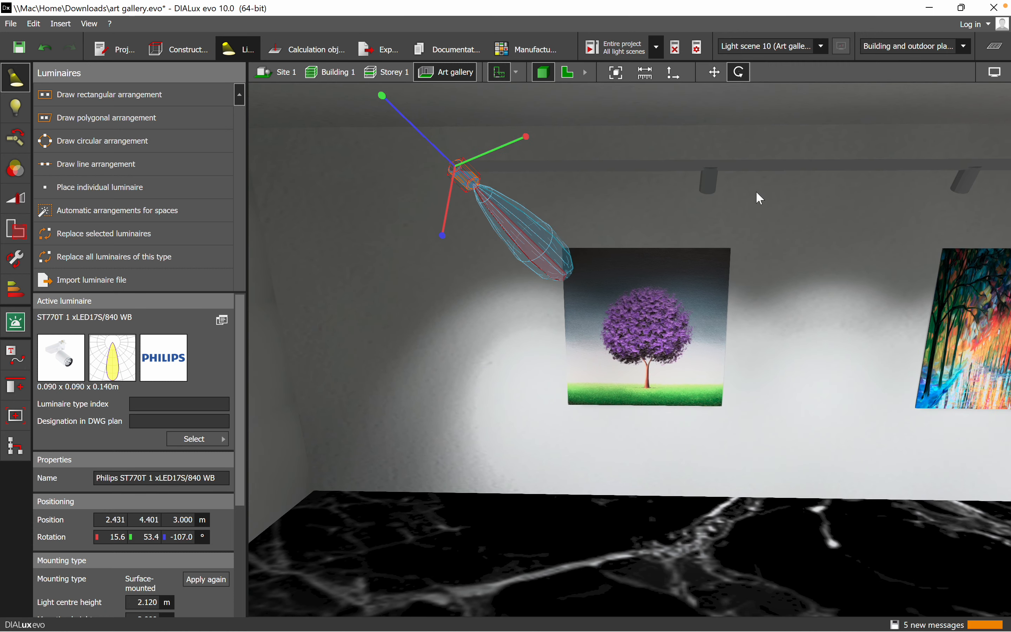
Aim the second spotlight, above the purple tree painting, at the picture by rotating it to about -1.8°, 52.0° and -87.6°.
{"action": "left_click", "coordinate": [715, 188]}
{"action": "right_click", "coordinate": [711, 185]}
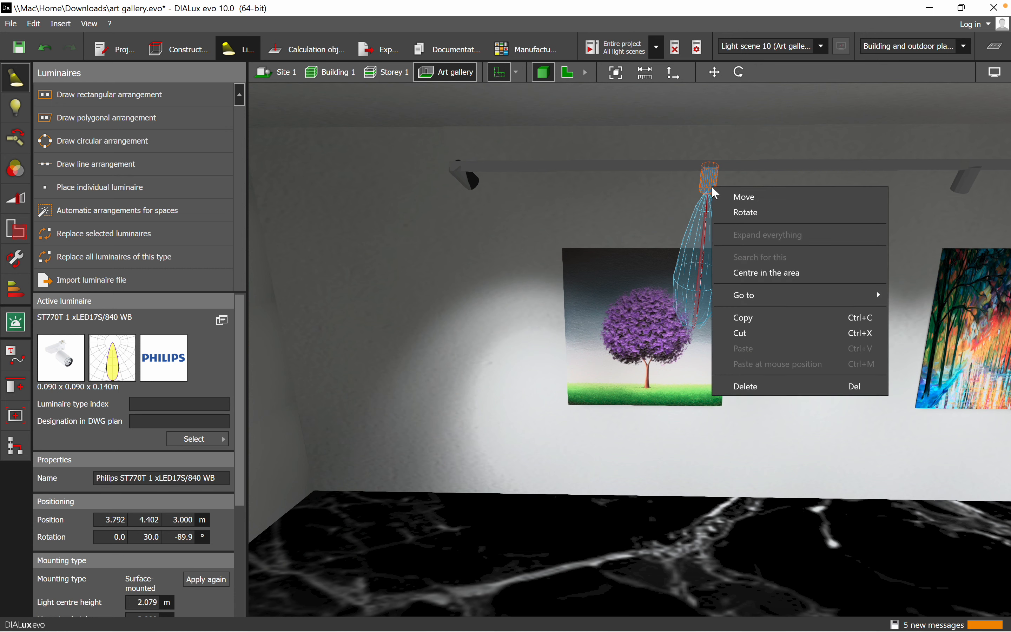
{"action": "left_click", "coordinate": [739, 213]}
{"action": "middle_click_drag", "start_coordinate": [776, 276], "coordinate": [764, 339]}
{"action": "left_click_drag", "start_coordinate": [695, 196], "coordinate": [702, 200]}
{"action": "middle_click_drag", "start_coordinate": [743, 406], "coordinate": [533, 365]}
{"action": "left_click_drag", "start_coordinate": [432, 237], "coordinate": [435, 240]}
{"action": "middle_click_drag", "start_coordinate": [438, 503], "coordinate": [534, 492]}
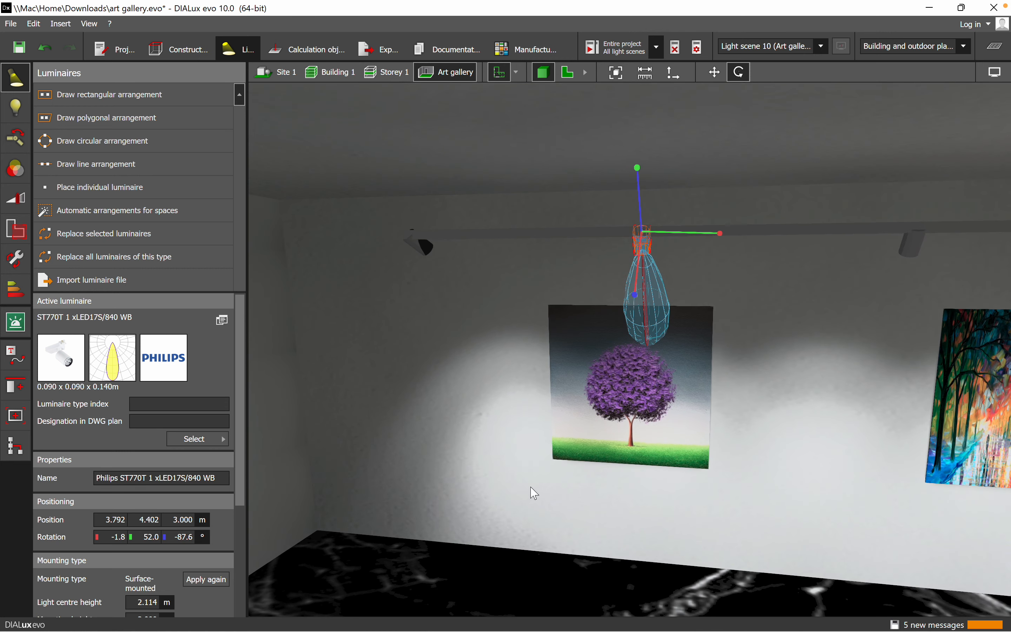
Fine-tune the second spotlight's sideways rotation and calculate the entire project with all light scenes.
{"action": "mouse_move", "coordinate": [724, 237]}
{"action": "left_mouse_down"}
{"action": "mouse_move", "coordinate": [740, 237]}
{"action": "mouse_move", "coordinate": [729, 234]}
{"action": "left_mouse_up"}
{"action": "left_click", "coordinate": [633, 55]}
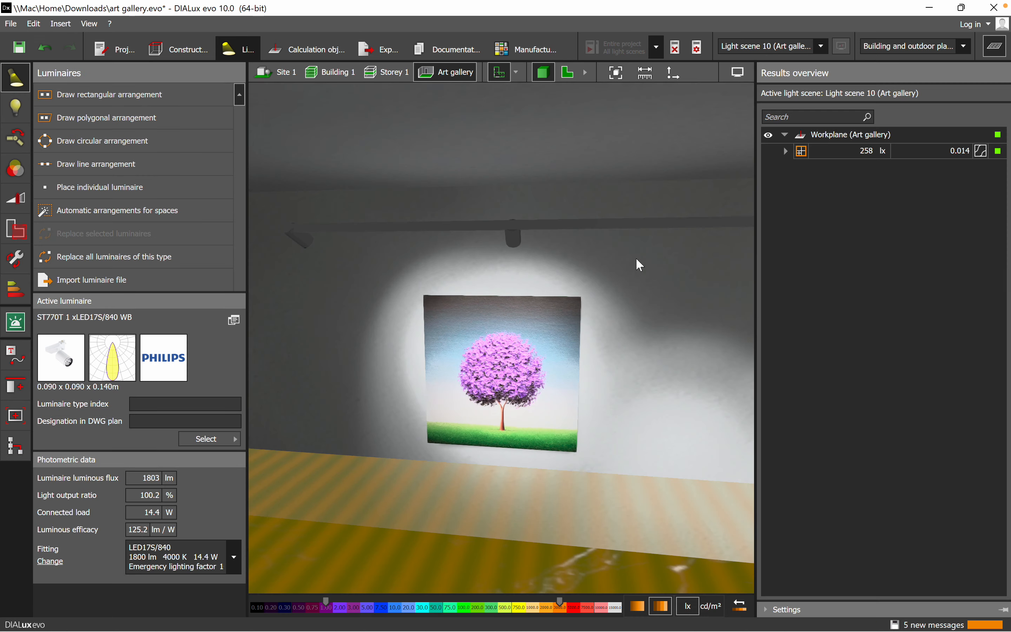
Hide the results overview and switch on the false-colour display to examine the illuminance on the purple tree painting.
{"action": "left_click", "coordinate": [1001, 58]}
{"action": "scroll", "coordinate": [668, 264], "scroll_direction": "down", "scroll_amount": 2}
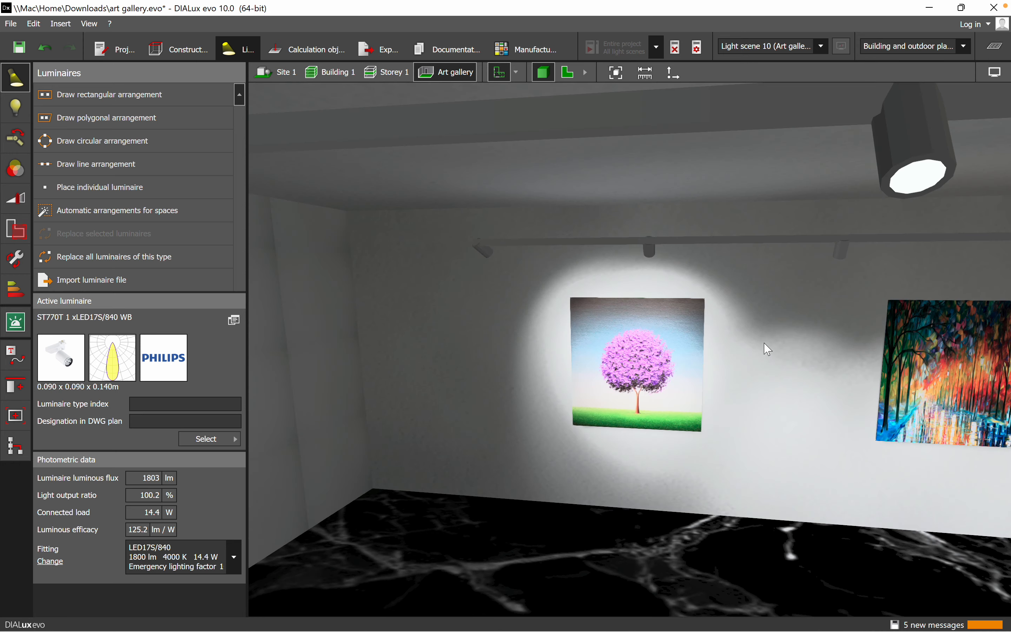
{"action": "middle_click_drag", "start_coordinate": [764, 343], "coordinate": [622, 318]}
{"action": "scroll", "coordinate": [689, 345], "scroll_direction": "down", "scroll_amount": 1}
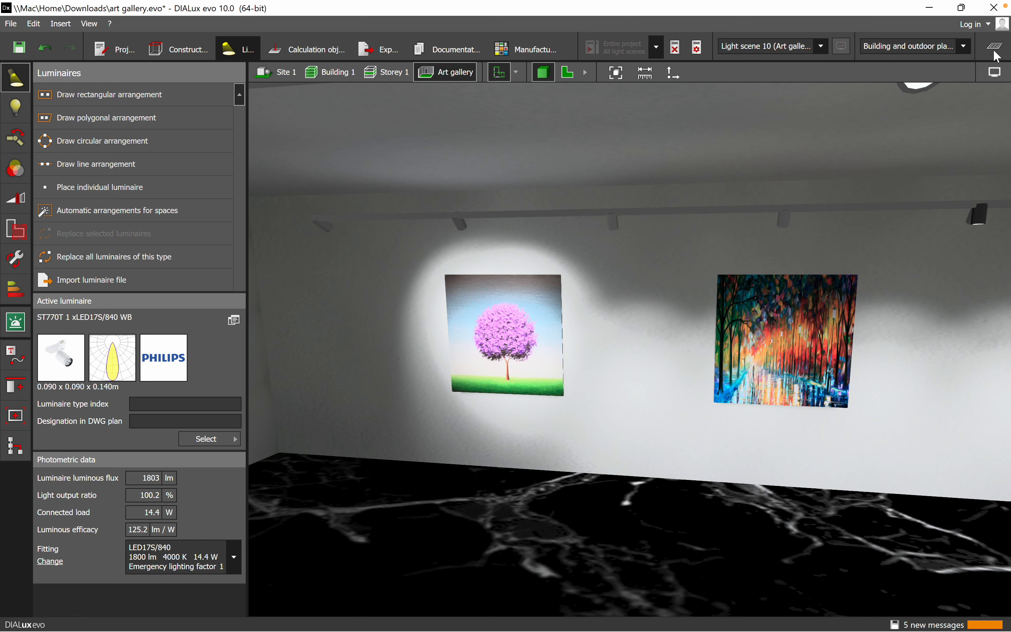
{"action": "left_click", "coordinate": [995, 73]}
{"action": "left_click", "coordinate": [994, 73]}
{"action": "left_click", "coordinate": [995, 74]}
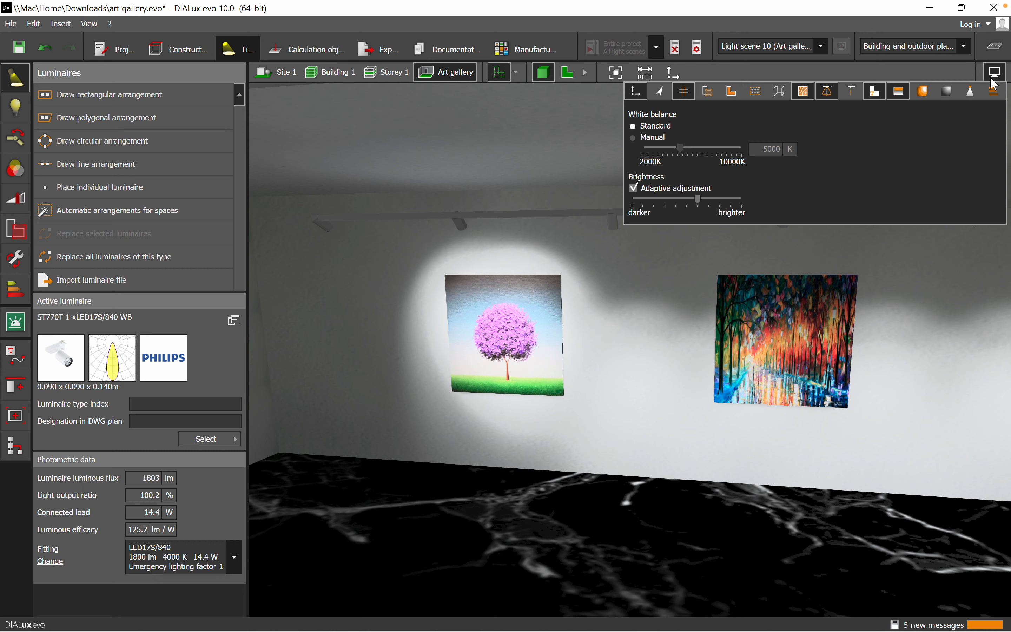
{"action": "left_click", "coordinate": [923, 94]}
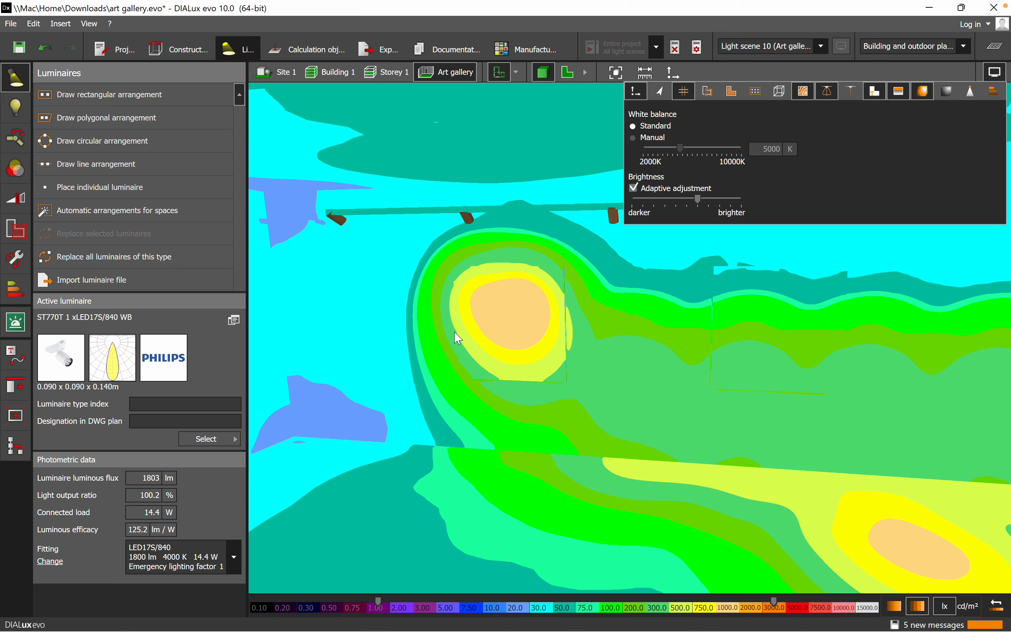
{"action": "left_click", "coordinate": [517, 315]}
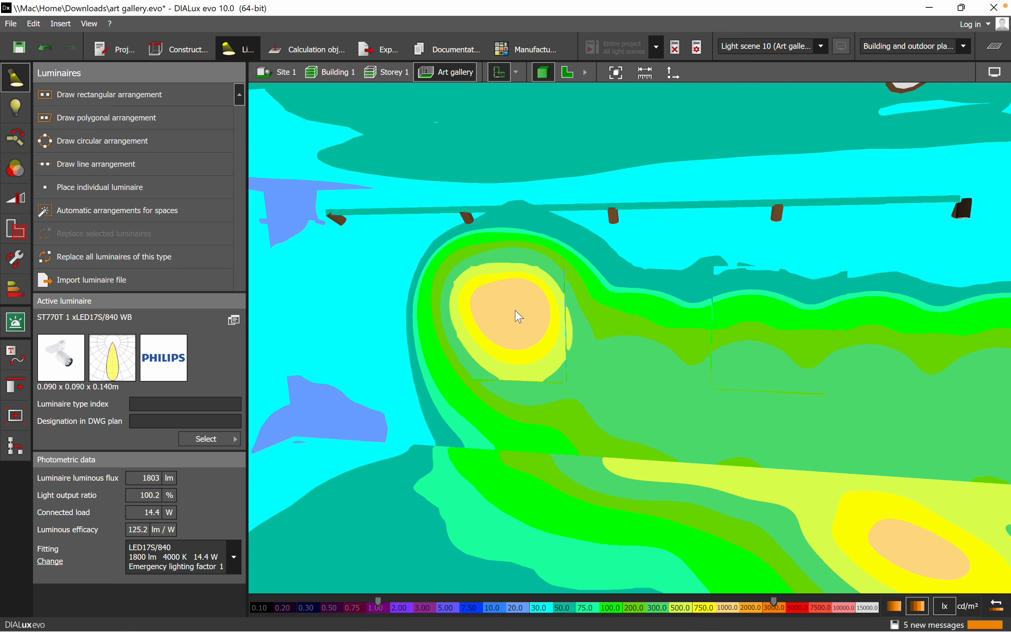
{"action": "mouse_move", "coordinate": [515, 321]}
Switch off the false-colour display to return to the realistic 3D rendering of the gallery.
{"action": "left_click", "coordinate": [995, 65]}
{"action": "left_click", "coordinate": [995, 64]}
{"action": "left_click", "coordinate": [995, 70]}
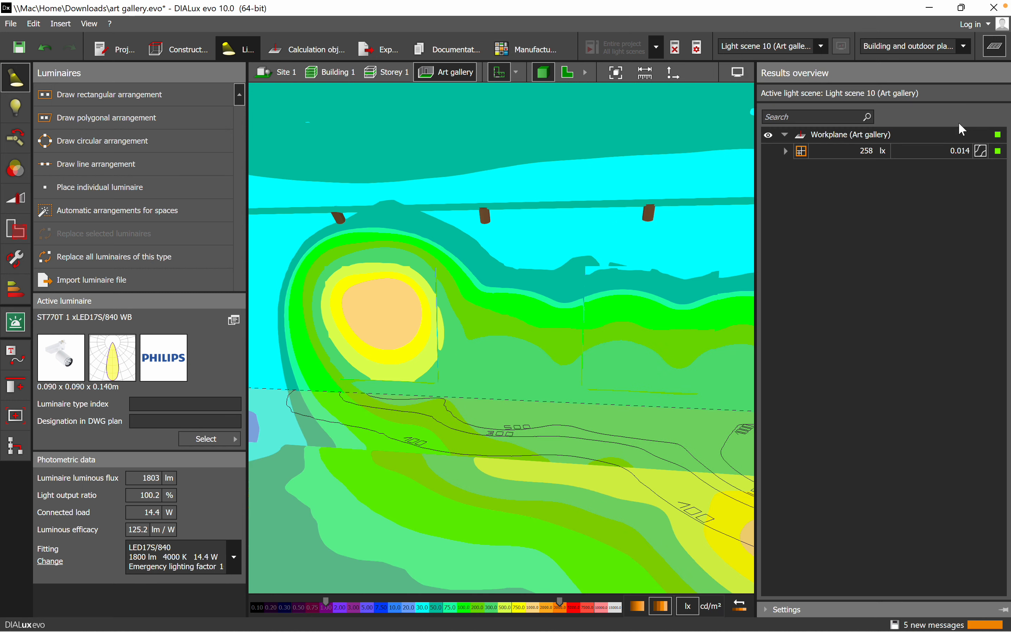
{"action": "left_click", "coordinate": [988, 50]}
{"action": "left_click", "coordinate": [994, 73]}
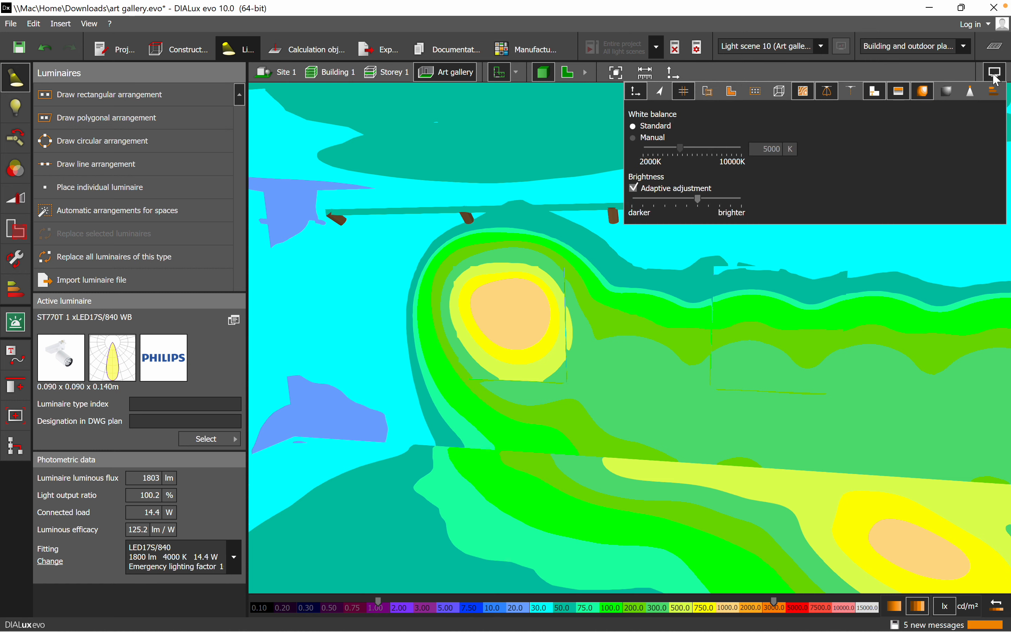
{"action": "left_click", "coordinate": [924, 96]}
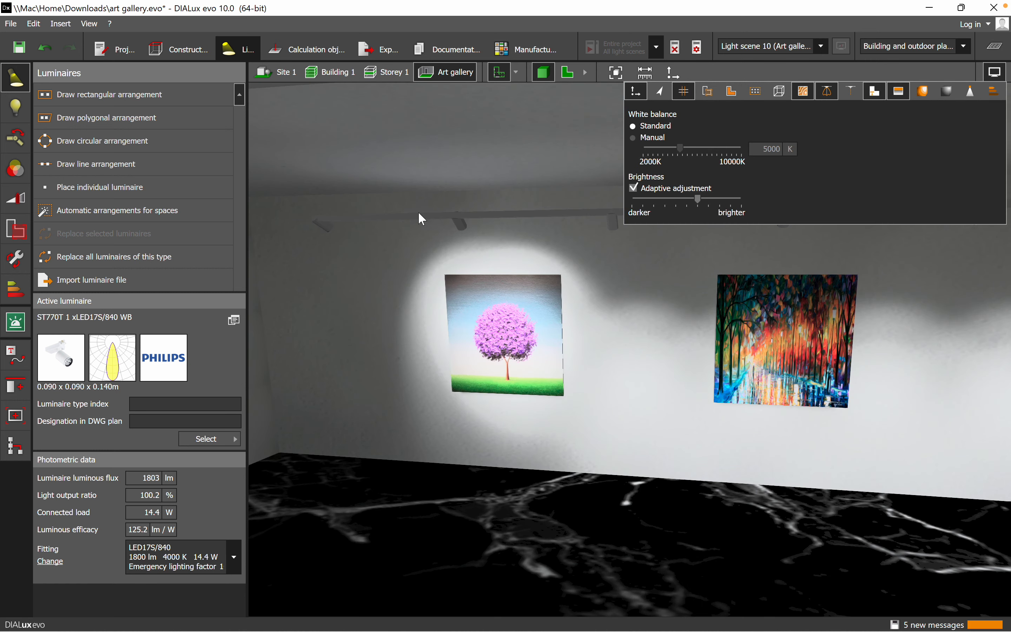
{"action": "left_click", "coordinate": [321, 228]}
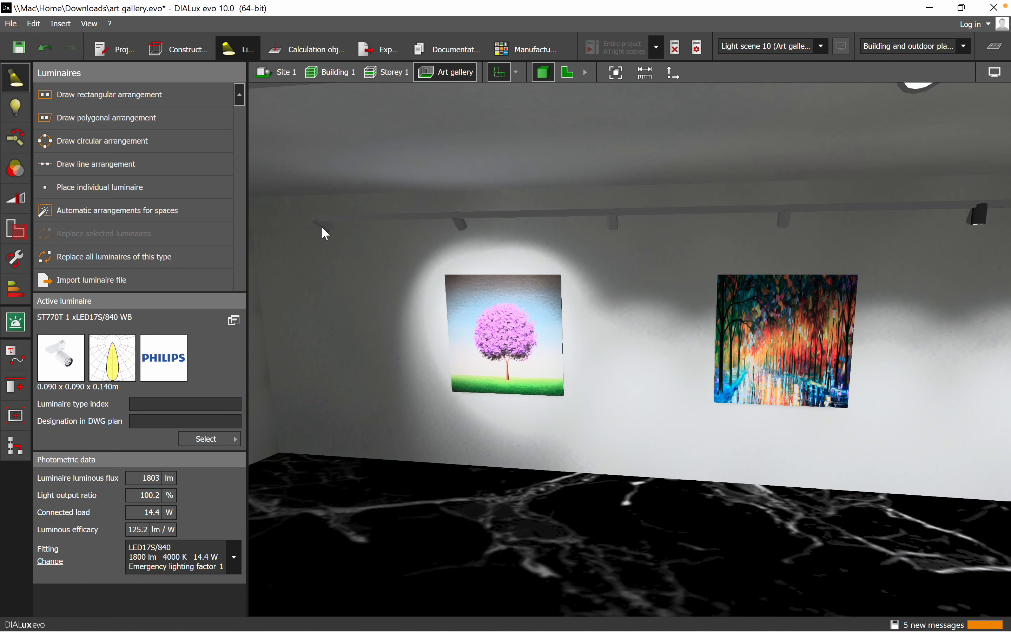
Delete the first spotlight at the end of the track beside the purple tree painting, accepting that the results become invalid.
{"action": "left_click", "coordinate": [325, 227]}
{"action": "middle_click_drag", "start_coordinate": [344, 262], "coordinate": [517, 252]}
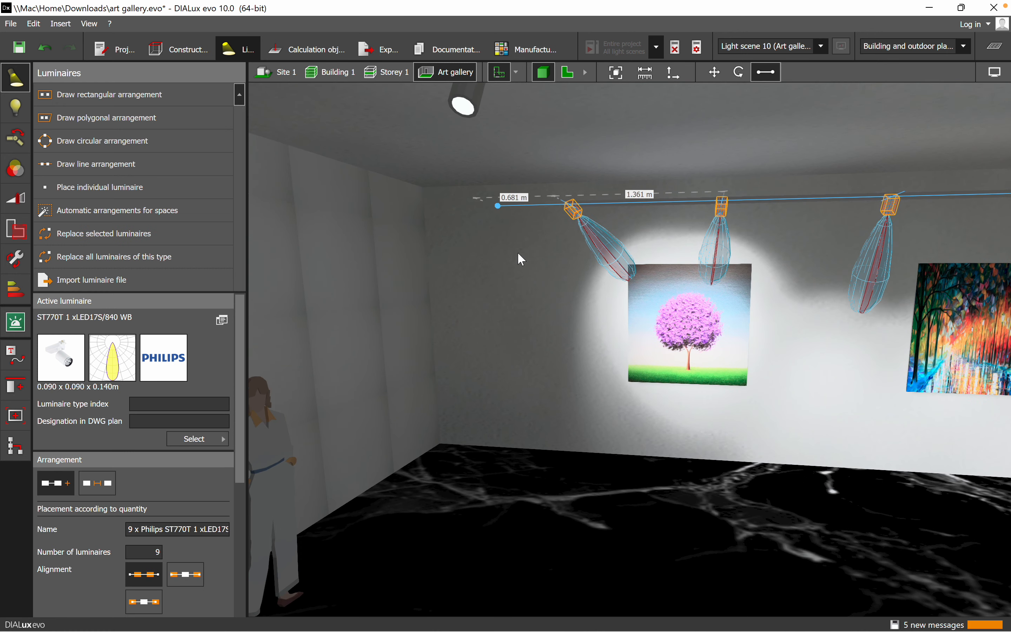
{"action": "left_click", "coordinate": [573, 217]}
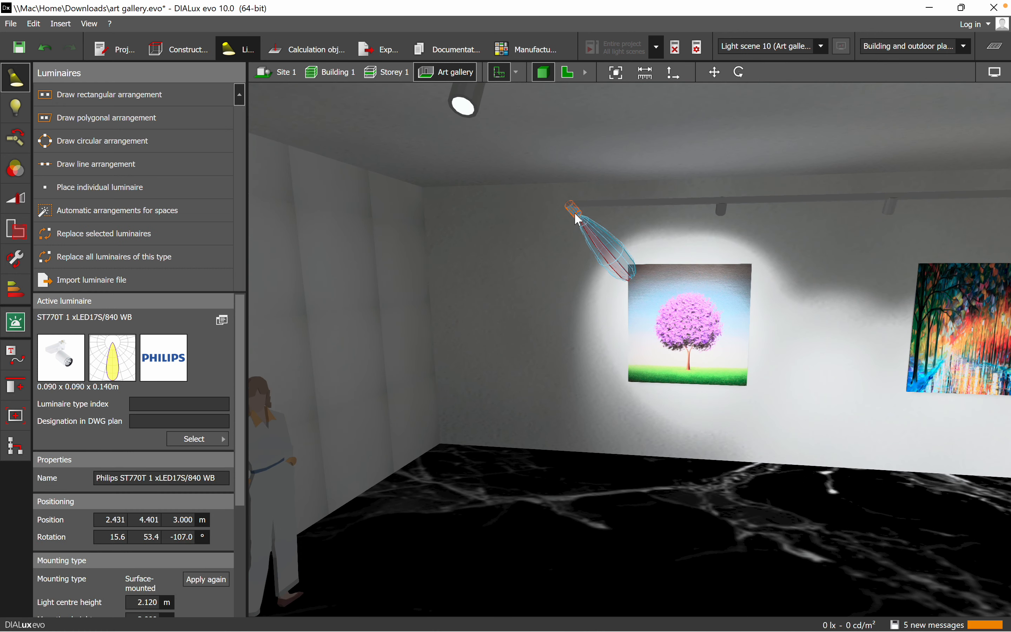
{"action": "right_click", "coordinate": [577, 215]}
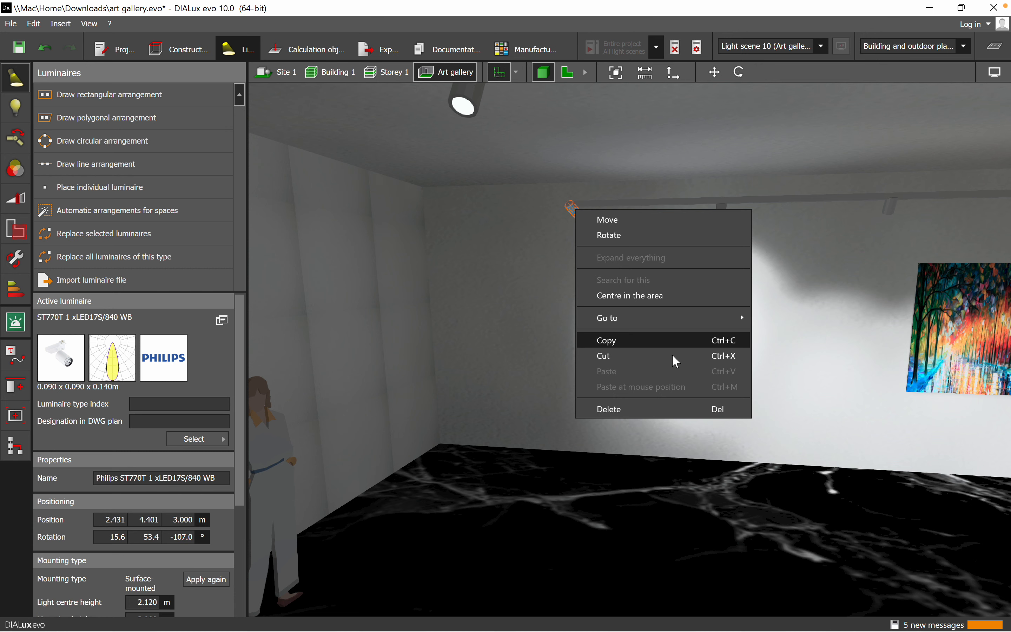
{"action": "left_click", "coordinate": [663, 409]}
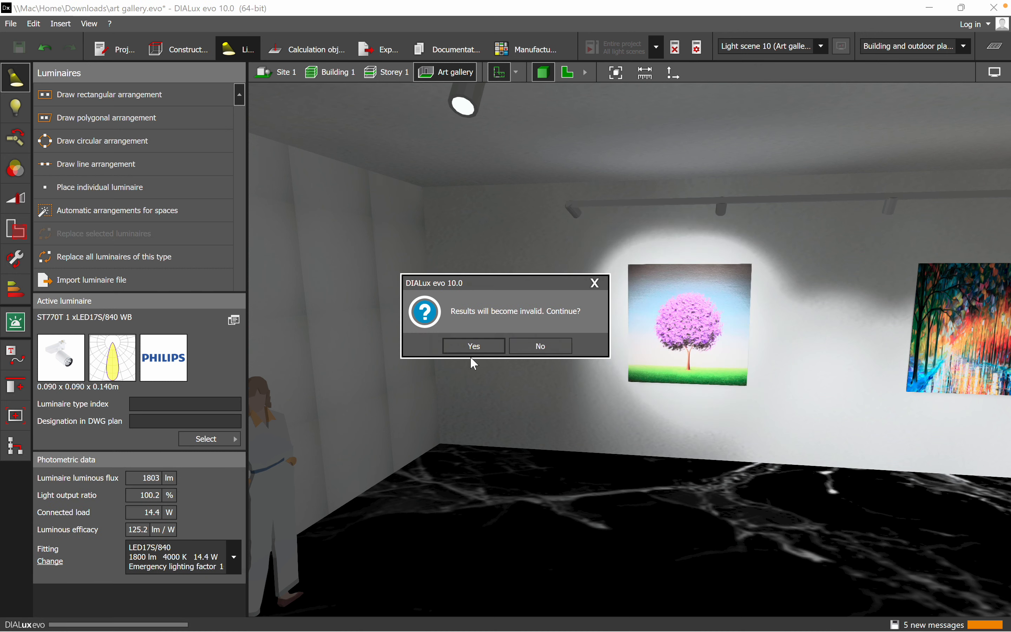
{"action": "left_click", "coordinate": [471, 348]}
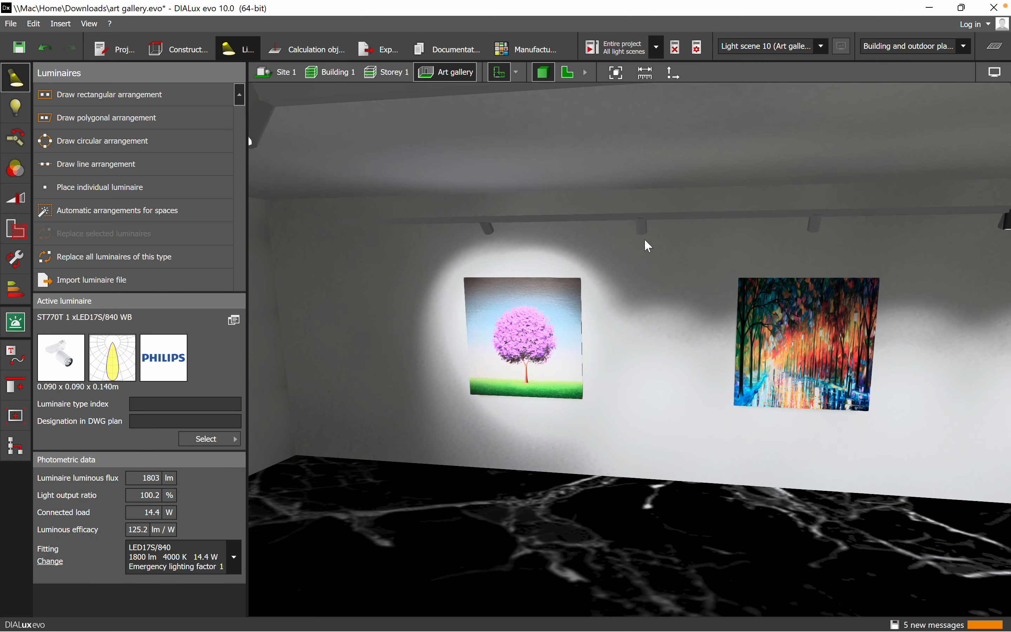
Delete the straight-facing spotlight between the purple tree painting and the colourful forest painting.
{"action": "left_click", "coordinate": [646, 236]}
{"action": "right_click", "coordinate": [646, 236]}
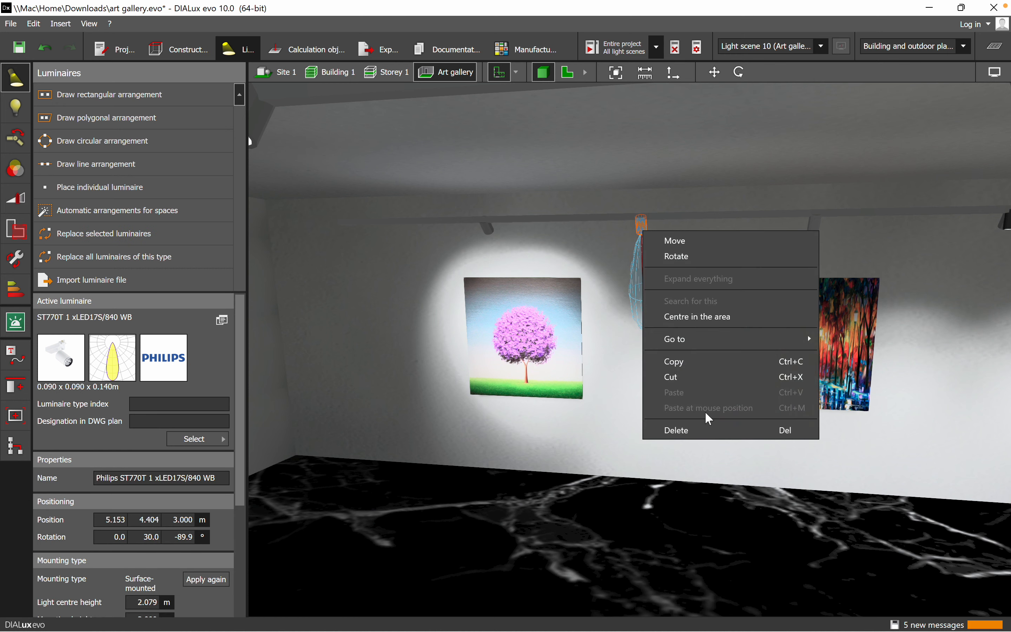
{"action": "left_click", "coordinate": [702, 429]}
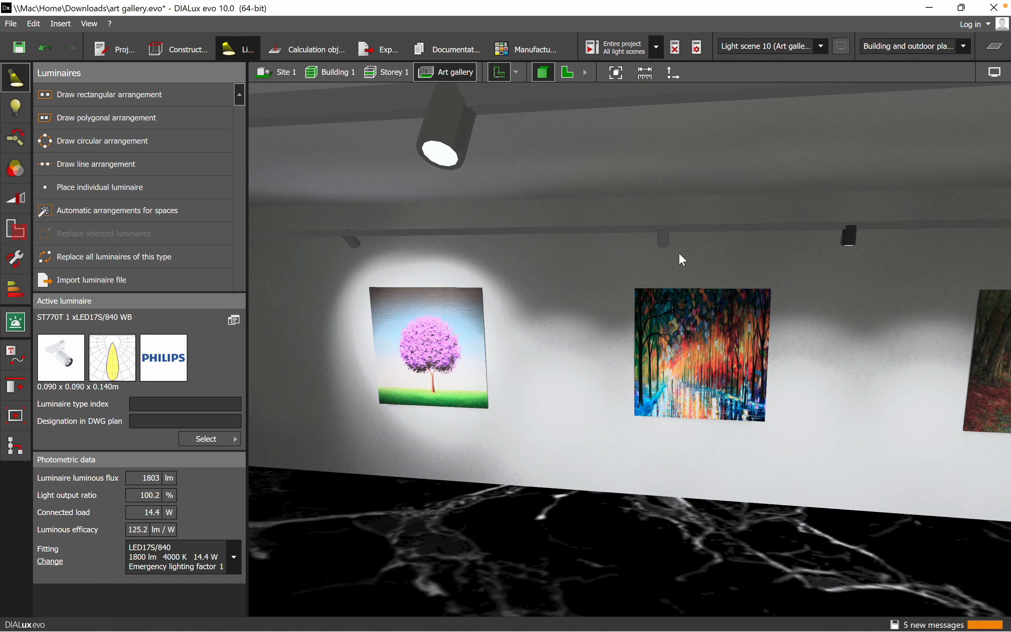
Aim the spotlight just before the colourful forest painting at the picture, rotating it to about 4.2°, 48.2° and -94.2°.
{"action": "left_click", "coordinate": [657, 294]}
{"action": "mouse_move", "coordinate": [738, 427]}
{"action": "middle_mouse_down"}
{"action": "mouse_move", "coordinate": [582, 413]}
{"action": "mouse_move", "coordinate": [491, 417]}
{"action": "middle_mouse_up"}
{"action": "right_click", "coordinate": [377, 228]}
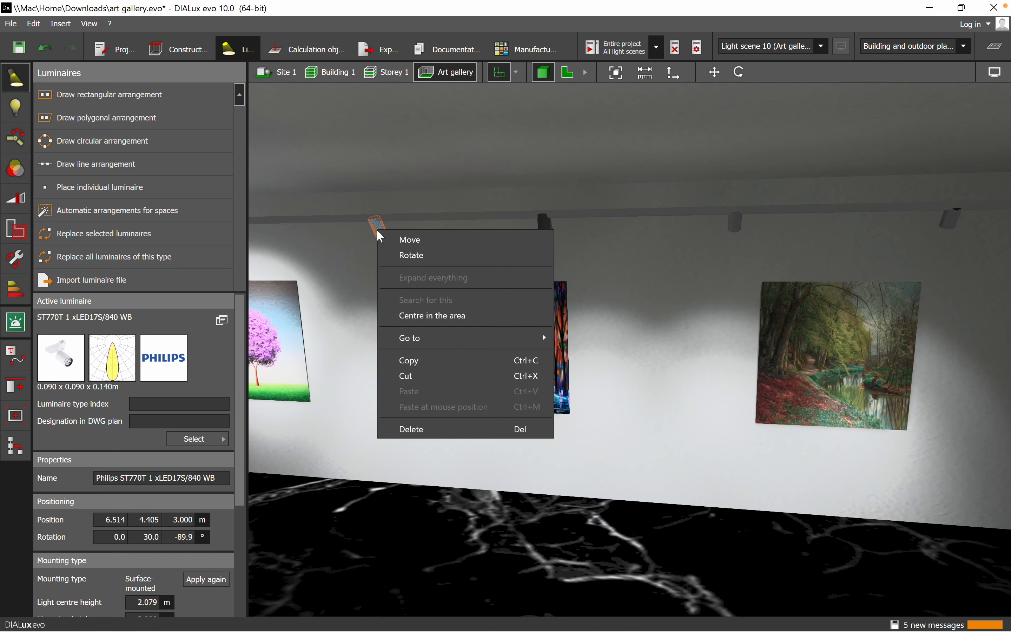
{"action": "left_click", "coordinate": [417, 253]}
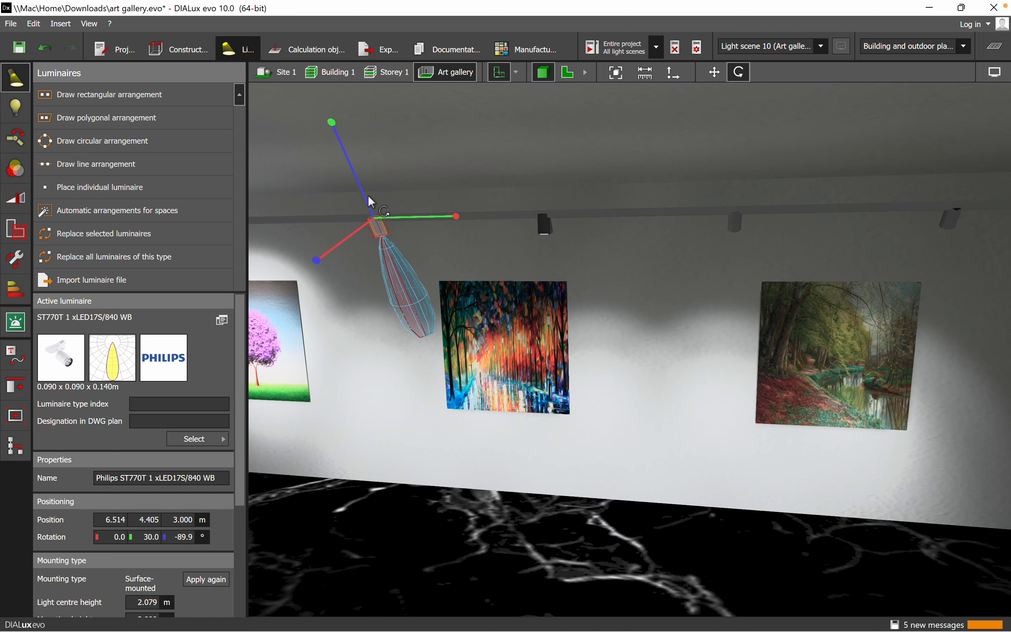
{"action": "left_click_drag", "start_coordinate": [317, 121], "coordinate": [306, 127]}
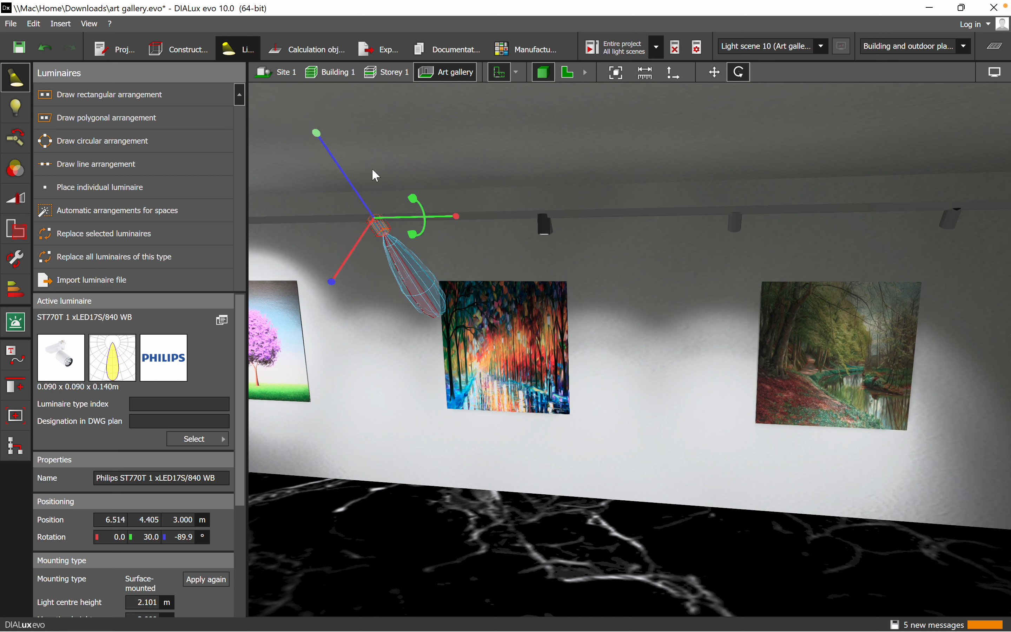
{"action": "left_click_drag", "start_coordinate": [454, 216], "coordinate": [399, 222]}
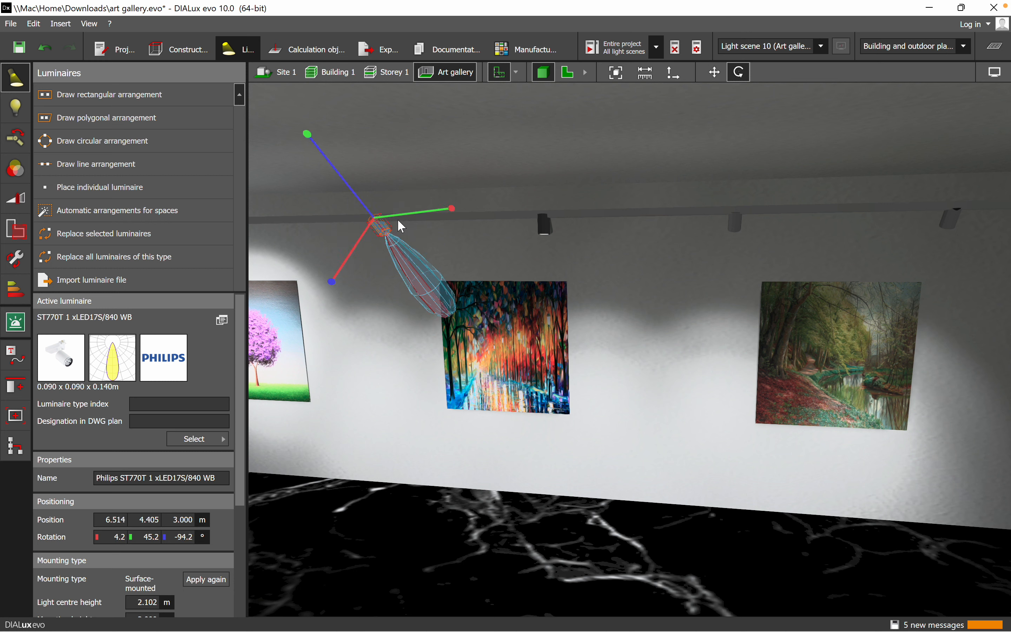
{"action": "left_click_drag", "start_coordinate": [307, 135], "coordinate": [305, 138]}
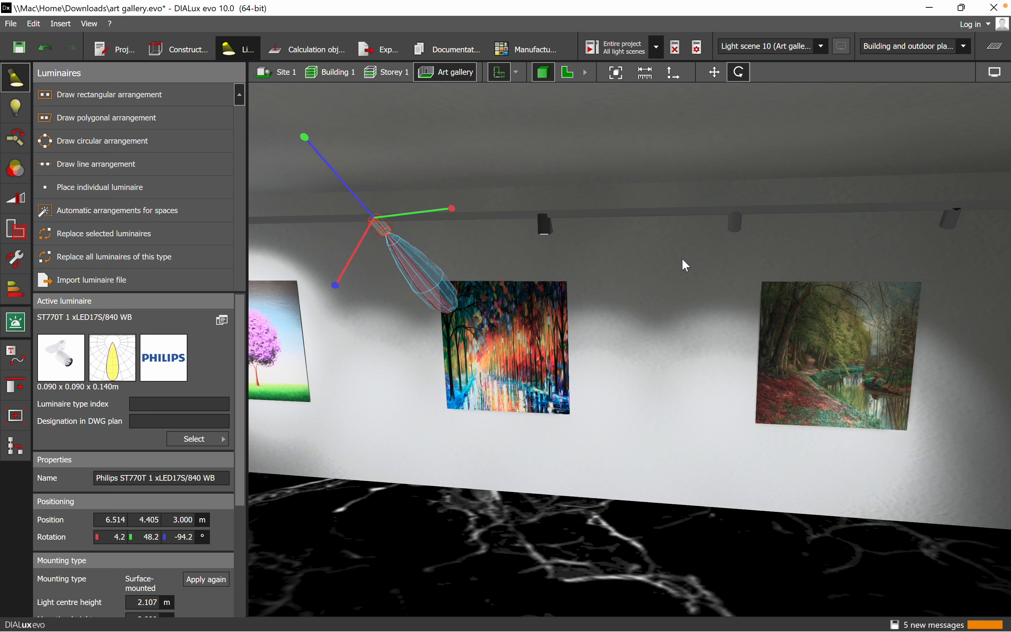
Delete the three overlapping spotlights stacked at the track position just past the colourful forest painting.
{"action": "left_click", "coordinate": [544, 233]}
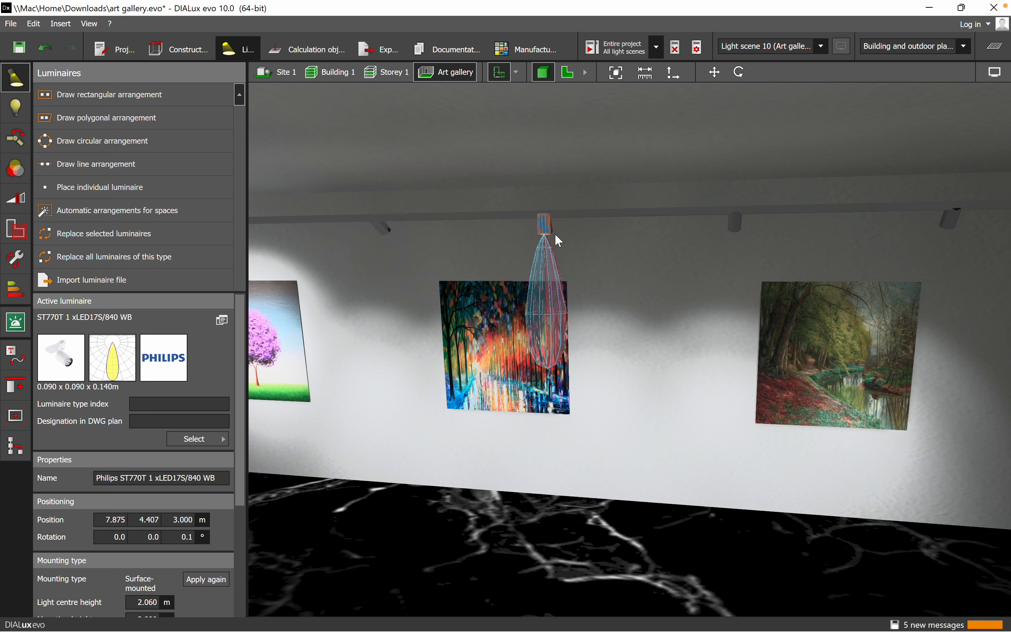
{"action": "right_click", "coordinate": [545, 227]}
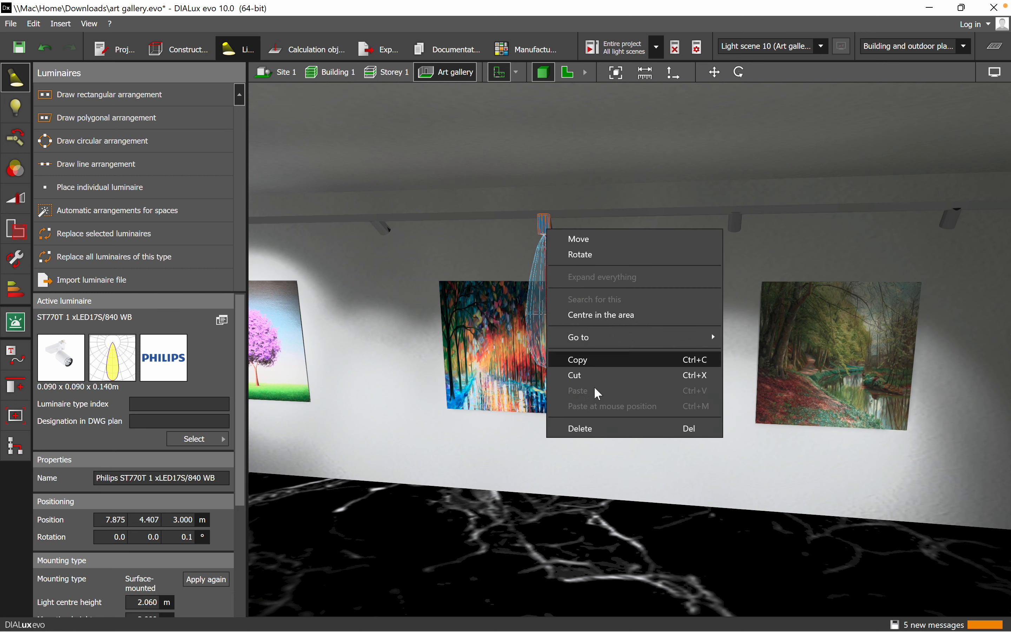
{"action": "left_click", "coordinate": [617, 425]}
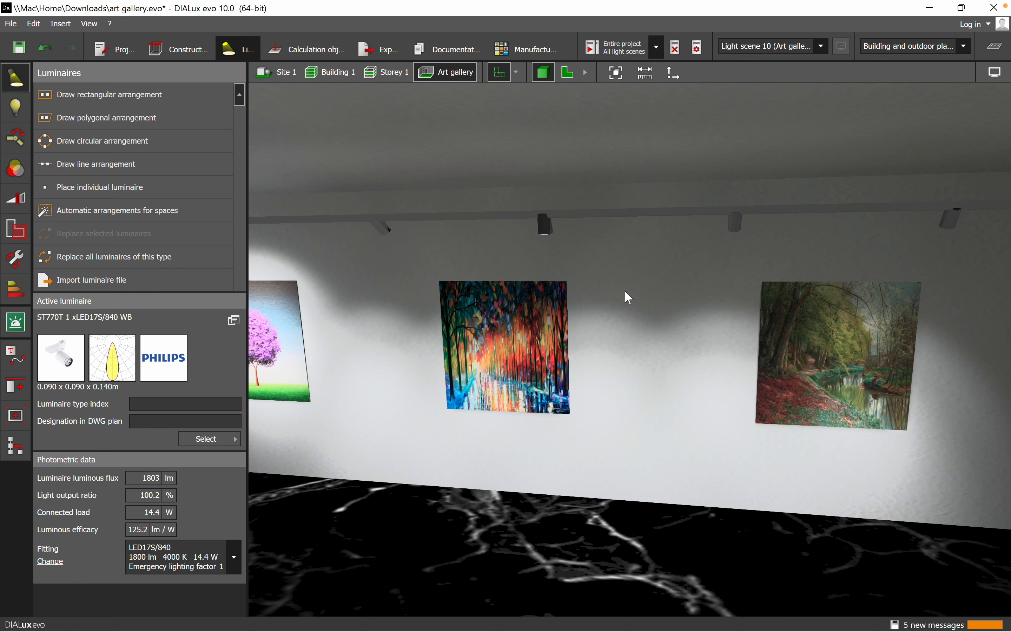
{"action": "left_click", "coordinate": [543, 228]}
{"action": "right_click", "coordinate": [543, 227]}
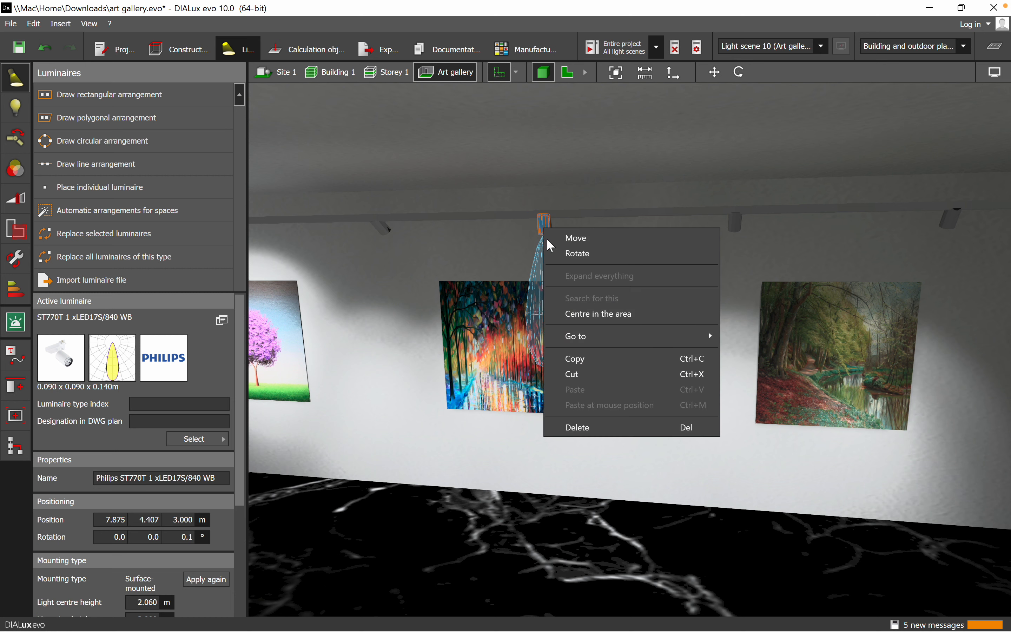
{"action": "left_click", "coordinate": [597, 425]}
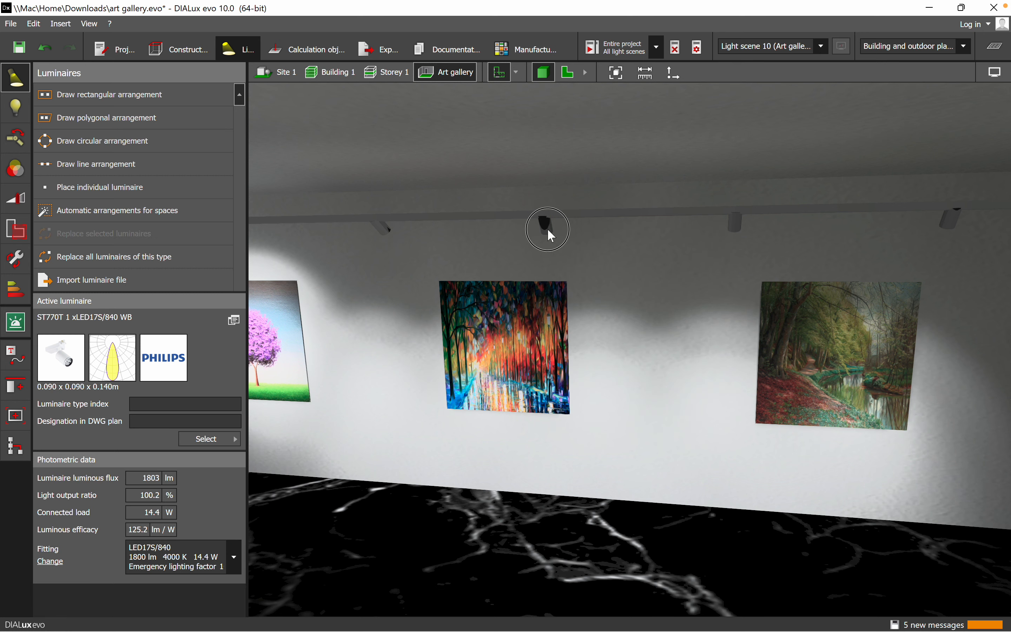
{"action": "left_click", "coordinate": [548, 230]}
{"action": "right_click", "coordinate": [547, 230]}
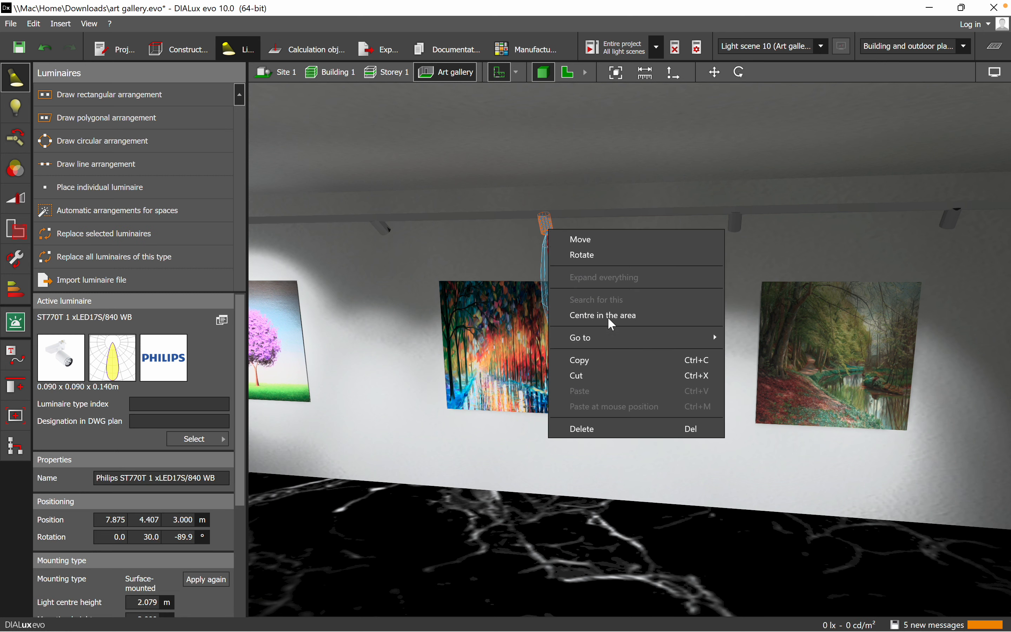
{"action": "left_click", "coordinate": [620, 425]}
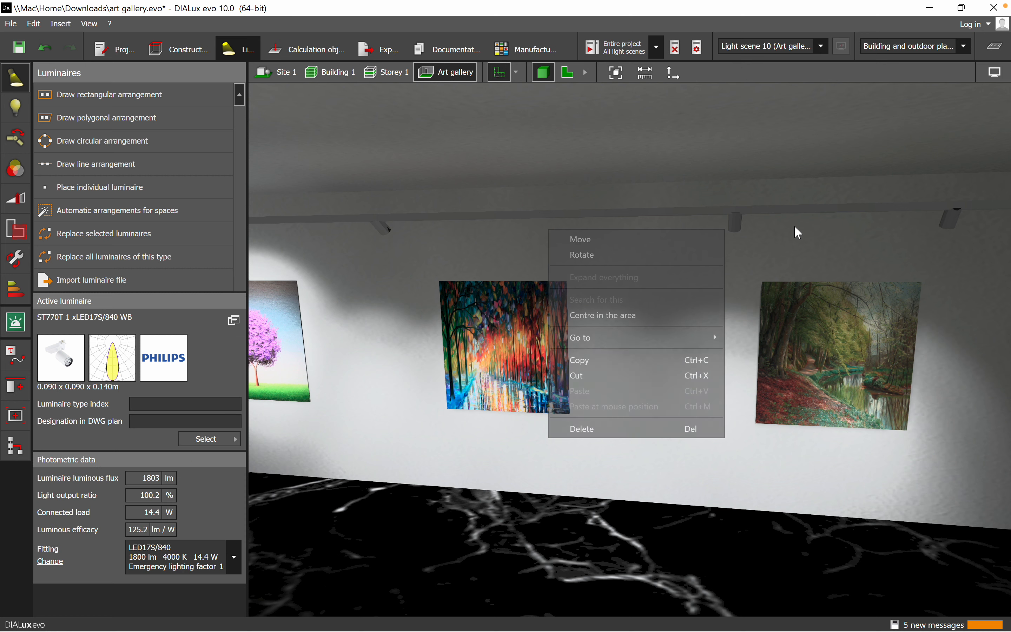
Delete the spotlight on the track between the colourful forest painting and the woodland stream painting.
{"action": "left_click", "coordinate": [734, 222]}
{"action": "right_click", "coordinate": [734, 223]}
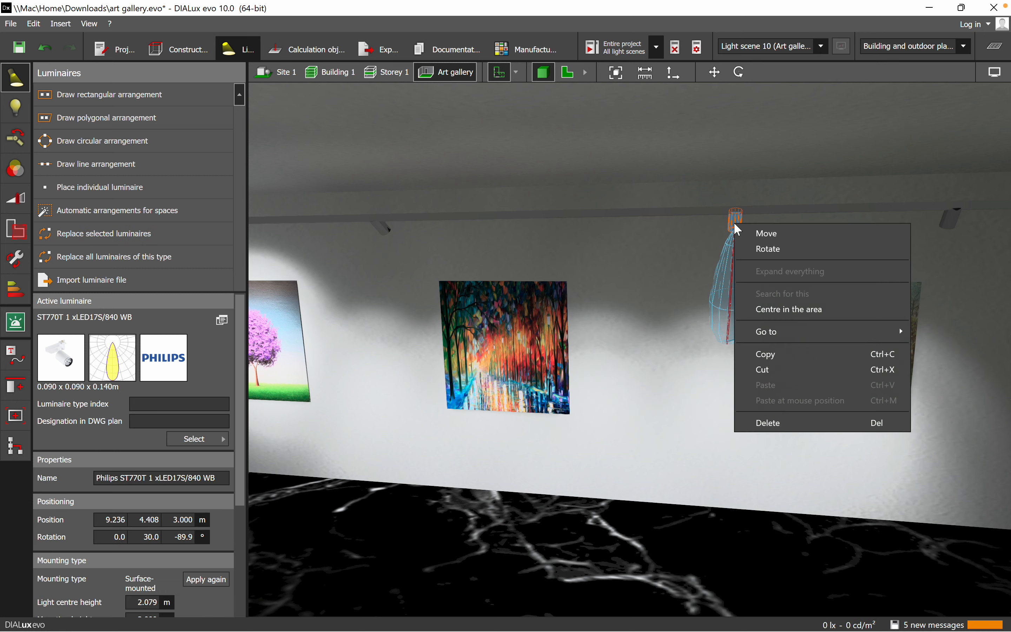
{"action": "left_click", "coordinate": [771, 248]}
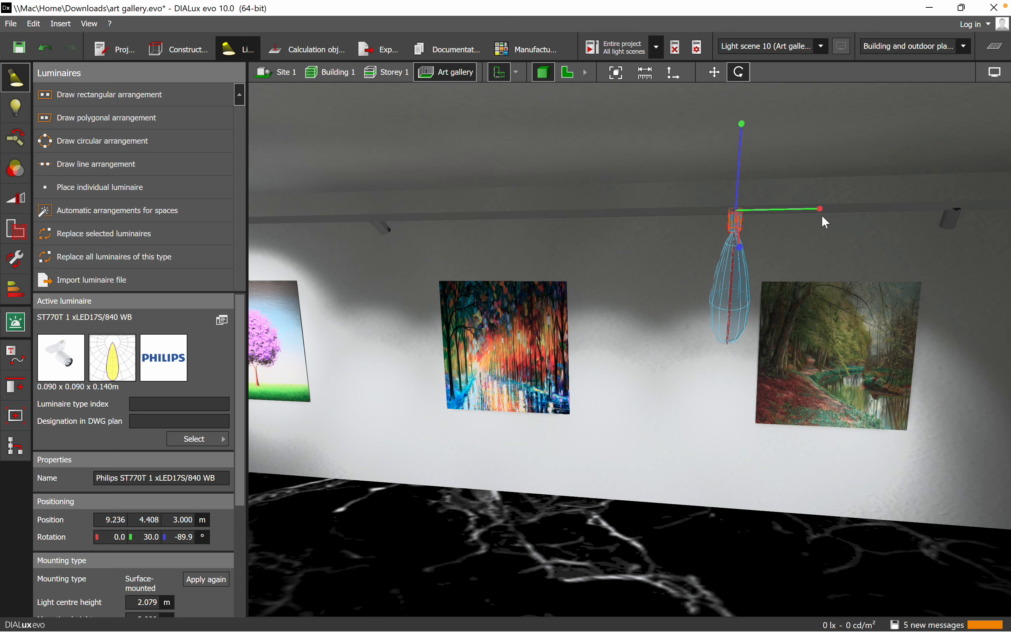
{"action": "mouse_move", "coordinate": [822, 215]}
{"action": "middle_mouse_down"}
{"action": "mouse_move", "coordinate": [681, 216]}
{"action": "mouse_move", "coordinate": [762, 217]}
{"action": "middle_mouse_up"}
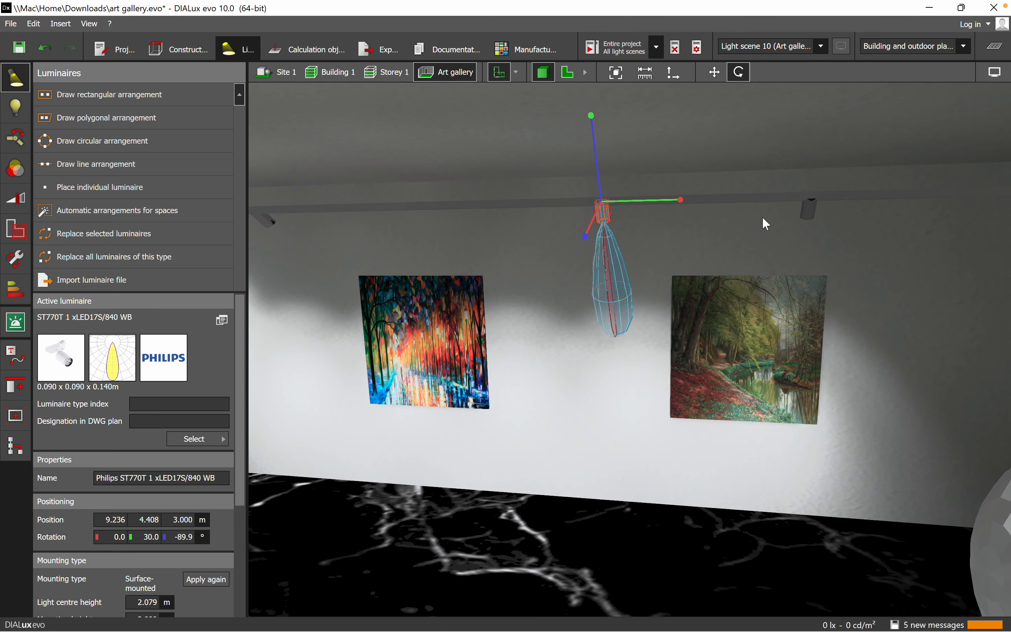
{"action": "right_click", "coordinate": [612, 219]}
{"action": "left_click", "coordinate": [631, 410]}
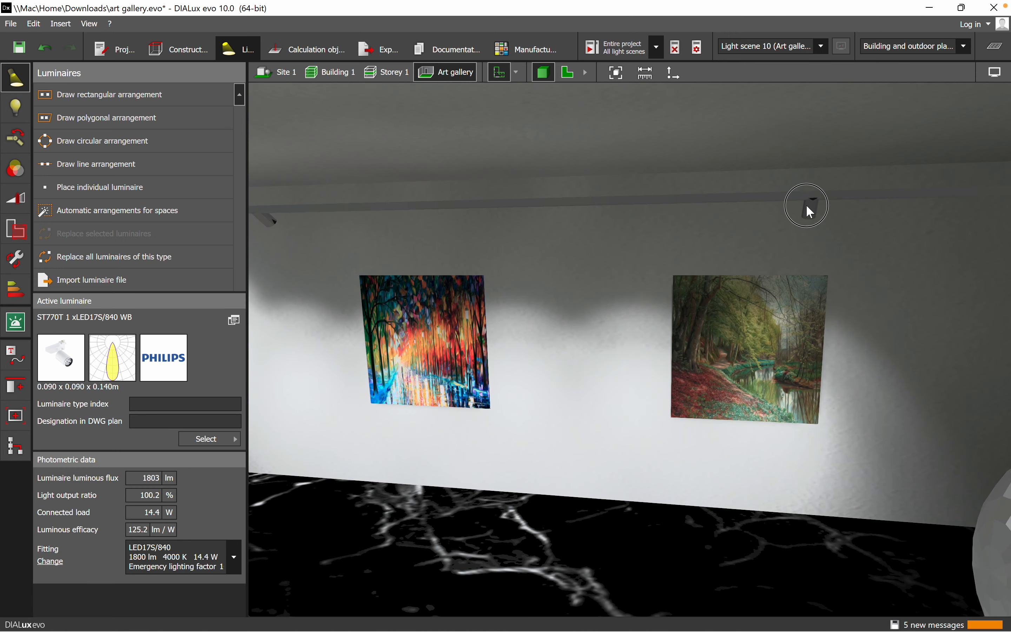
Move the spotlight by the woodland stream painting along its track to about X 10.373 m, Y 4.421 m.
{"action": "left_click", "coordinate": [810, 211]}
{"action": "right_click", "coordinate": [811, 209]}
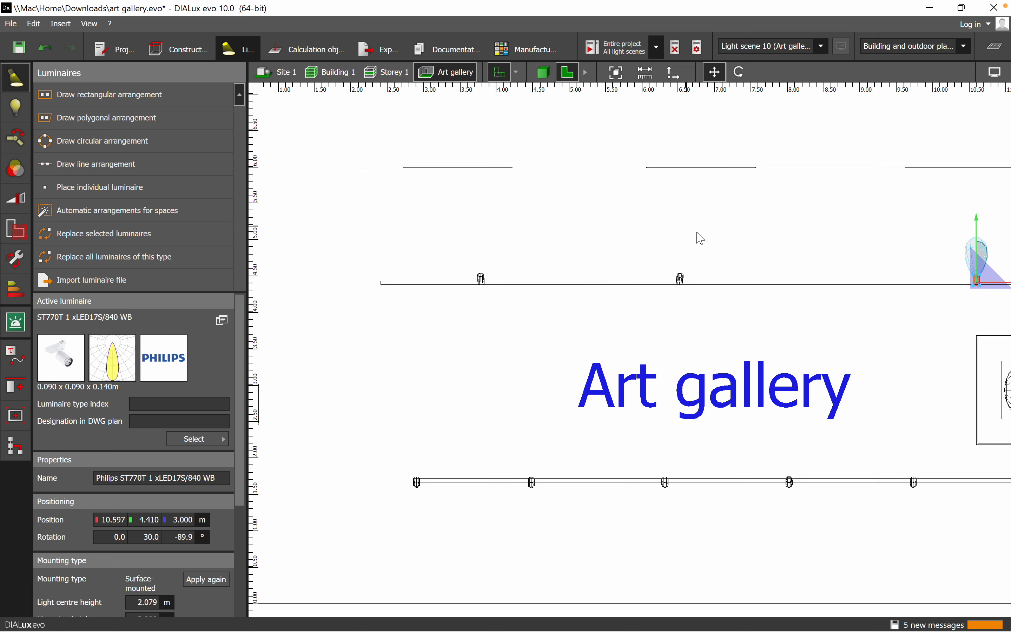
{"action": "scroll", "coordinate": [705, 240], "scroll_direction": "down", "scroll_amount": 3}
{"action": "middle_click_drag", "start_coordinate": [856, 247], "coordinate": [683, 252]}
{"action": "scroll", "coordinate": [737, 235], "scroll_direction": "up", "scroll_amount": 5}
{"action": "scroll", "coordinate": [737, 236], "scroll_direction": "up", "scroll_amount": 1}
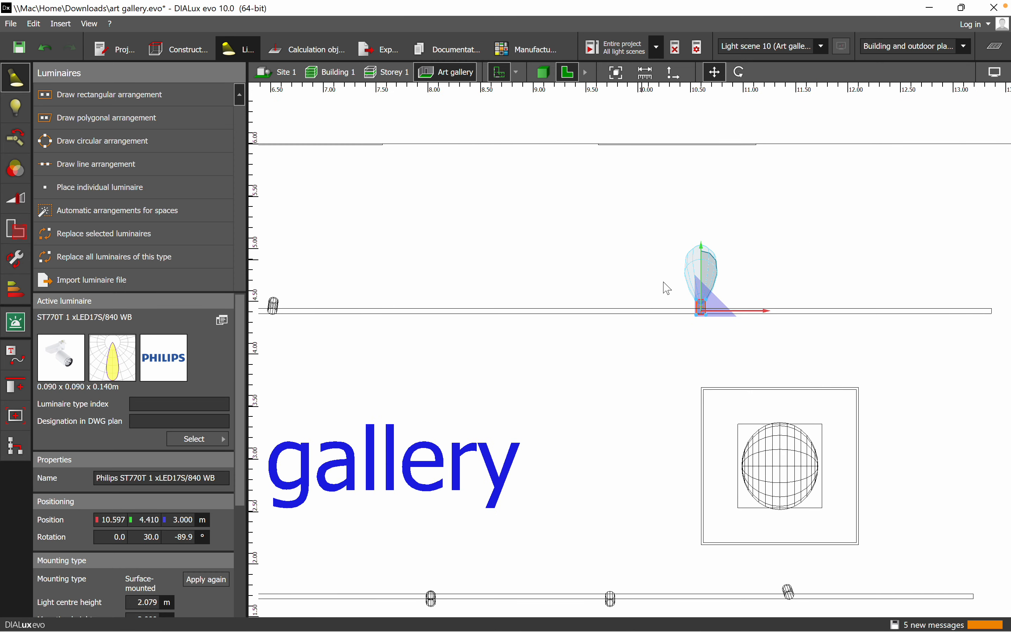
{"action": "right_click", "coordinate": [706, 309]}
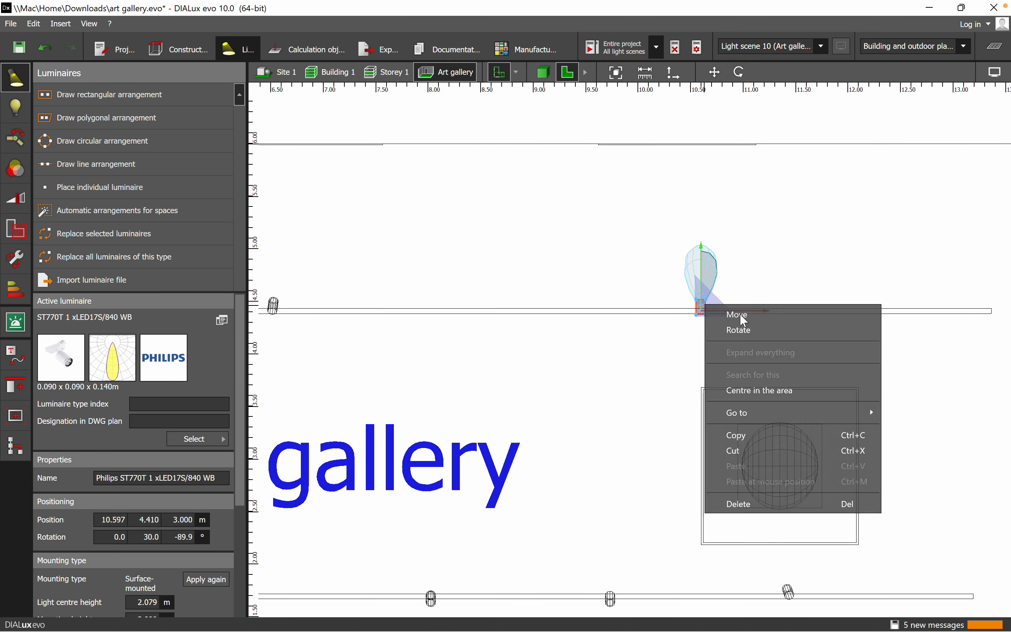
{"action": "left_click", "coordinate": [745, 320]}
{"action": "left_click", "coordinate": [700, 305]}
{"action": "right_click", "coordinate": [713, 312]}
{"action": "left_click", "coordinate": [736, 316]}
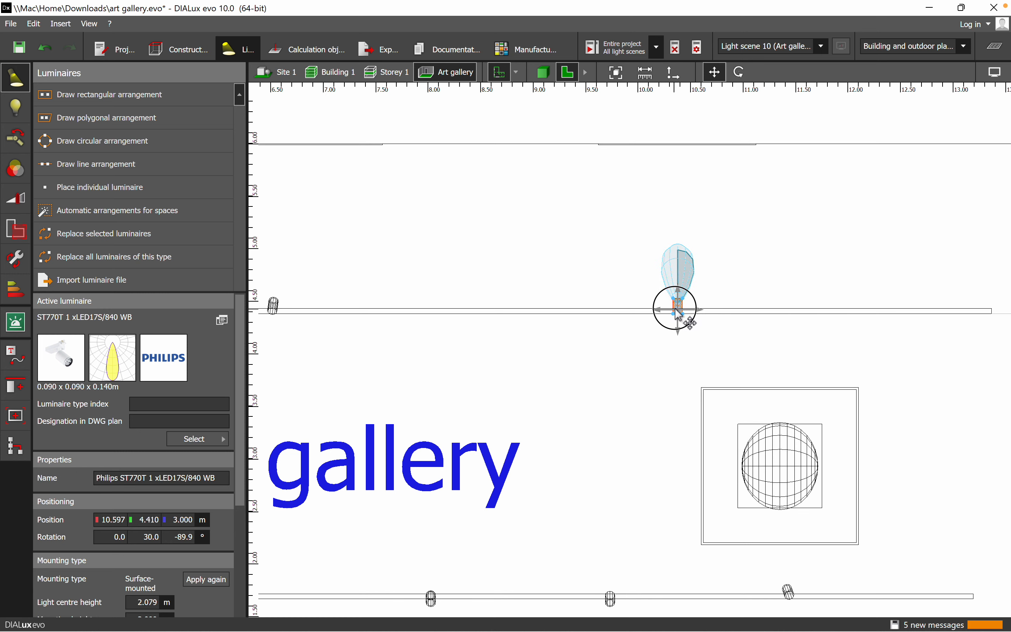
{"action": "left_click", "coordinate": [678, 312]}
Tilt the spotlight in front of the woodland stream painting towards the picture, setting its Y rotation to 48.0°.
{"action": "left_click", "coordinate": [543, 73]}
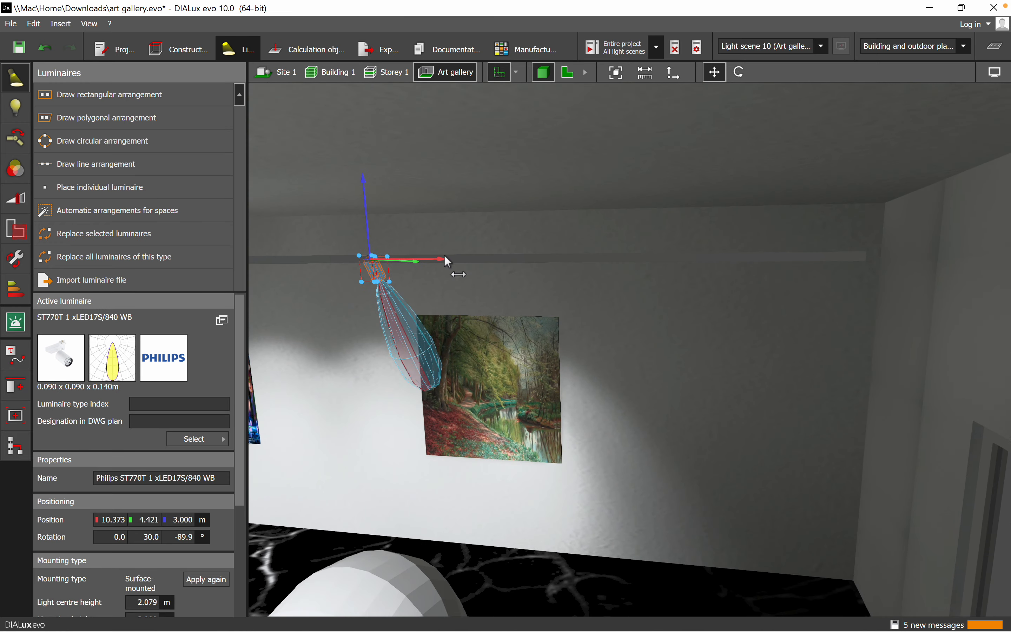
{"action": "right_click", "coordinate": [373, 276]}
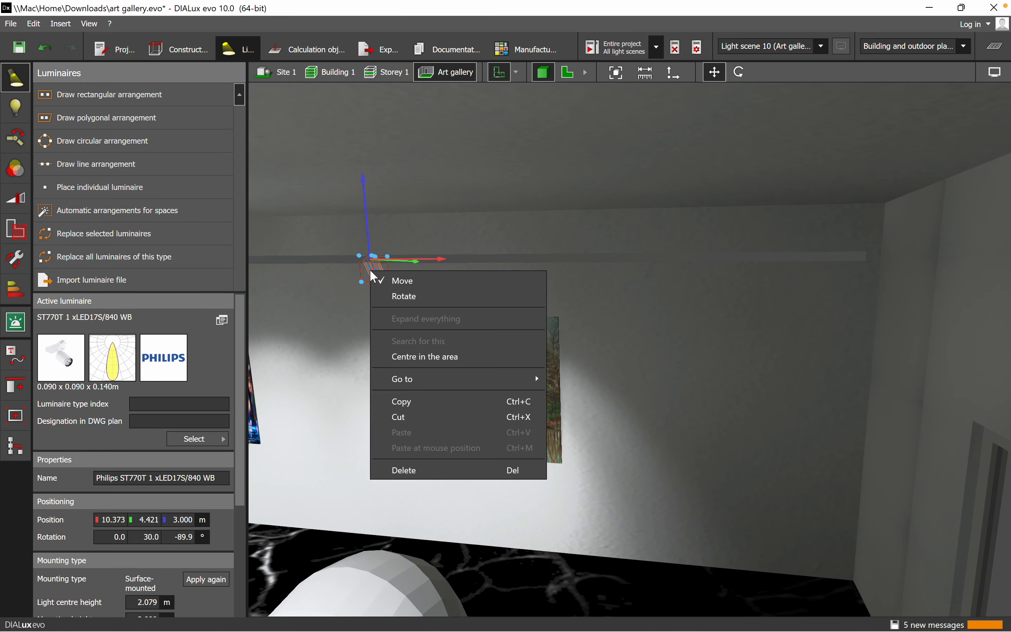
{"action": "left_click", "coordinate": [402, 295]}
{"action": "left_click_drag", "start_coordinate": [325, 179], "coordinate": [320, 200]}
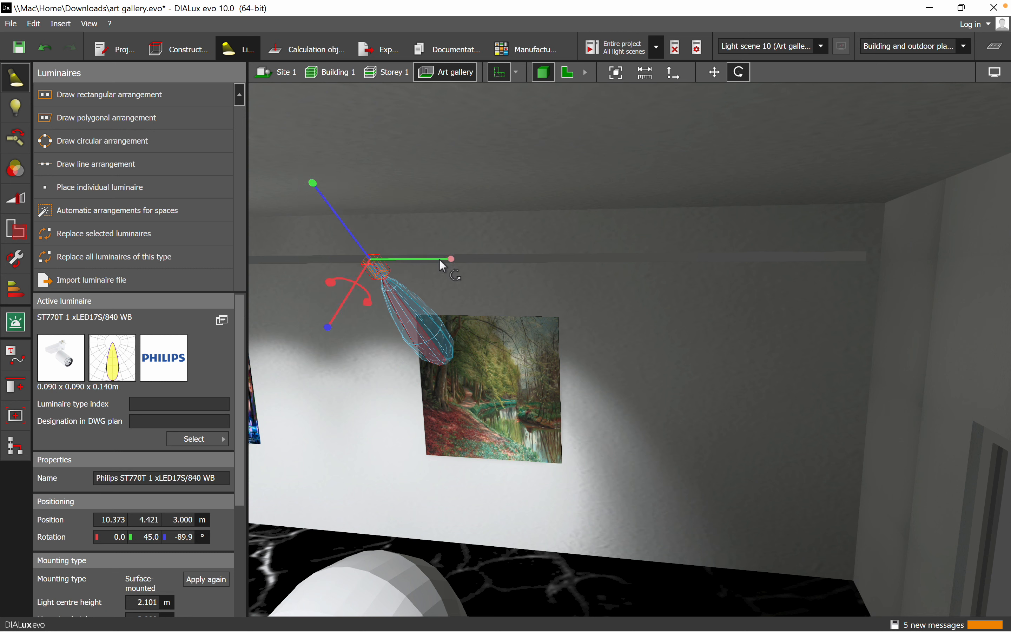
{"action": "right_click_drag", "start_coordinate": [566, 486], "coordinate": [488, 487]}
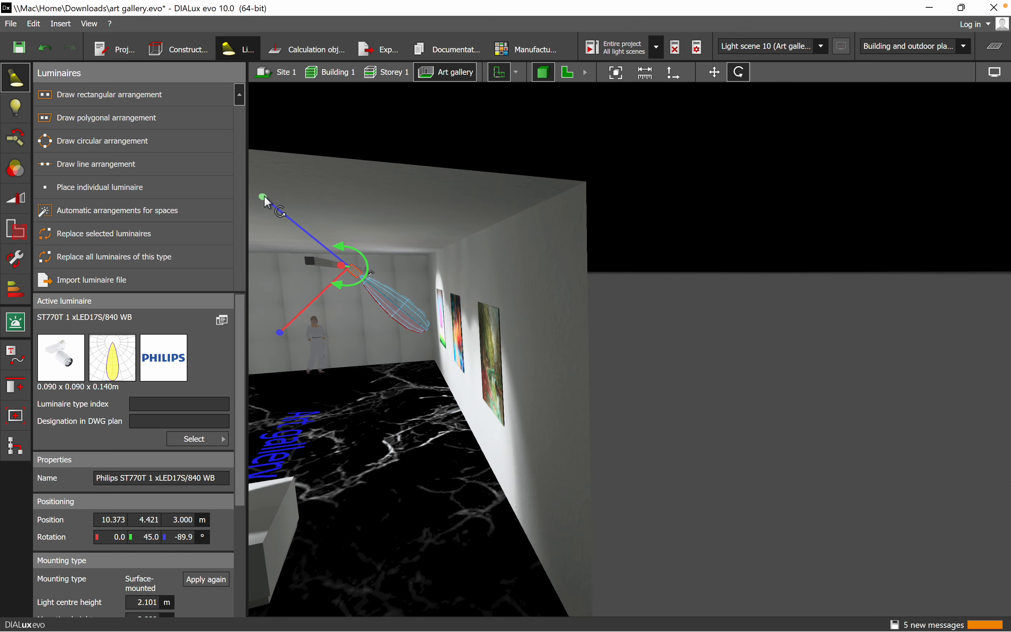
{"action": "left_click_drag", "start_coordinate": [263, 195], "coordinate": [259, 200]}
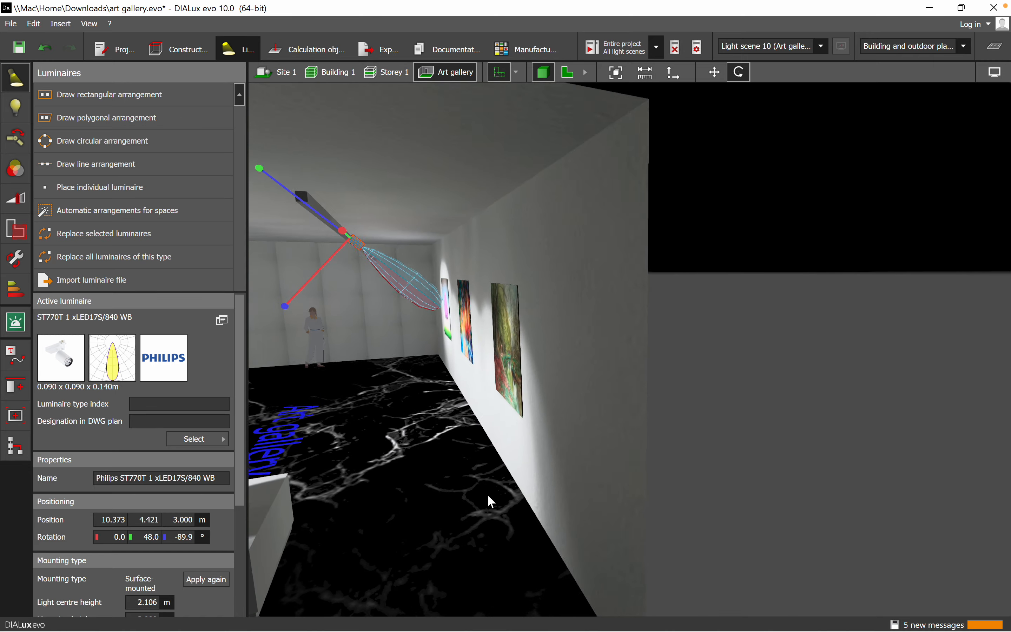
{"action": "mouse_move", "coordinate": [488, 493]}
{"action": "right_mouse_down"}
{"action": "mouse_move", "coordinate": [679, 496]}
{"action": "mouse_move", "coordinate": [655, 462]}
{"action": "right_mouse_up"}
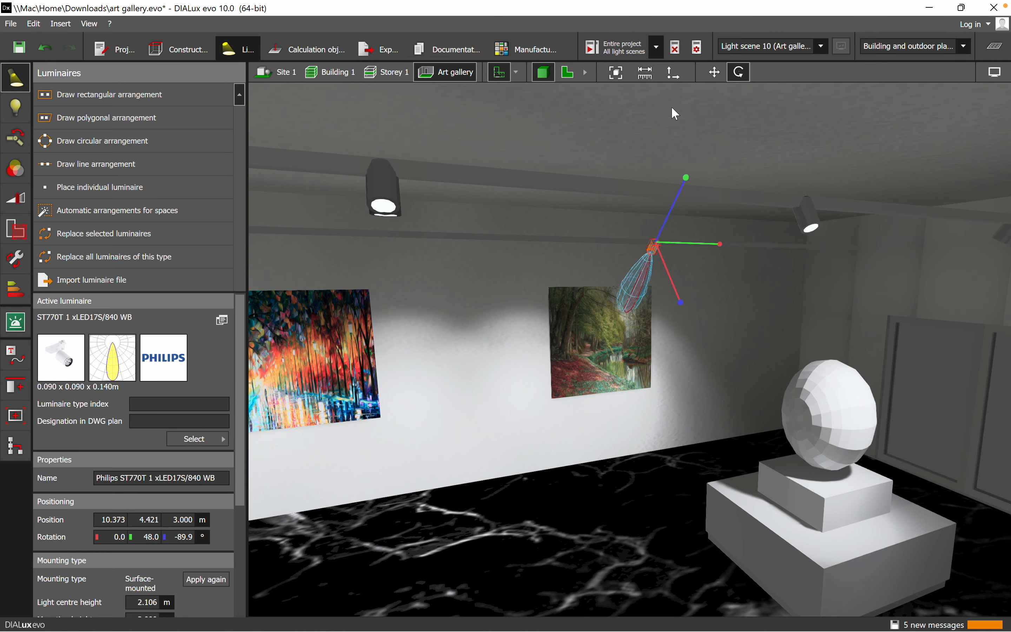
Recalculate the entire project with all light scenes and hide the results overview.
{"action": "left_click", "coordinate": [633, 51]}
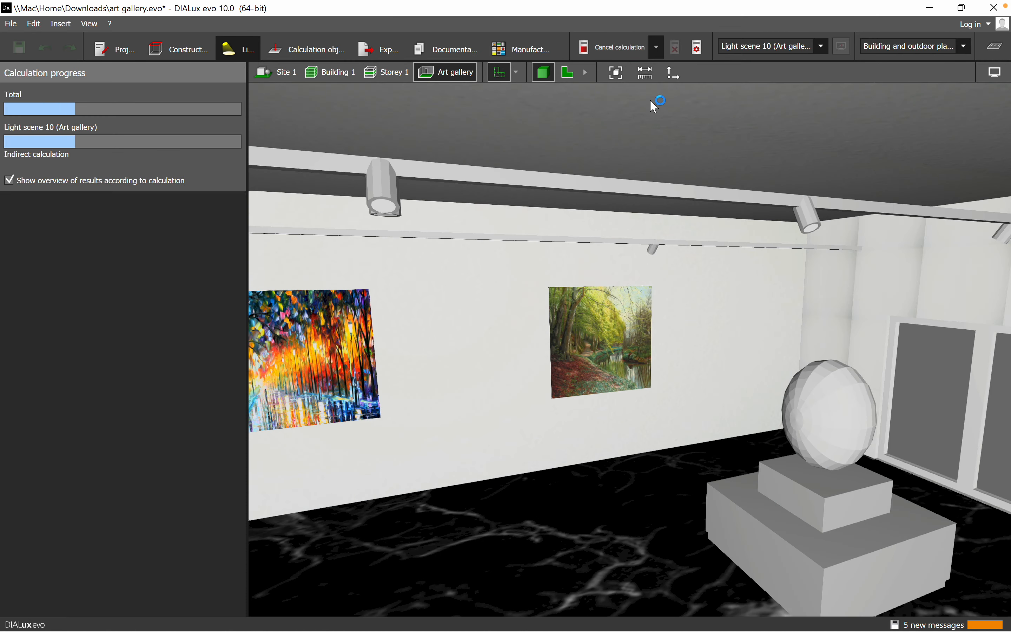
{"action": "right_click_drag", "start_coordinate": [480, 174], "coordinate": [545, 358]}
{"action": "scroll", "coordinate": [545, 358], "scroll_direction": "up", "scroll_amount": 2}
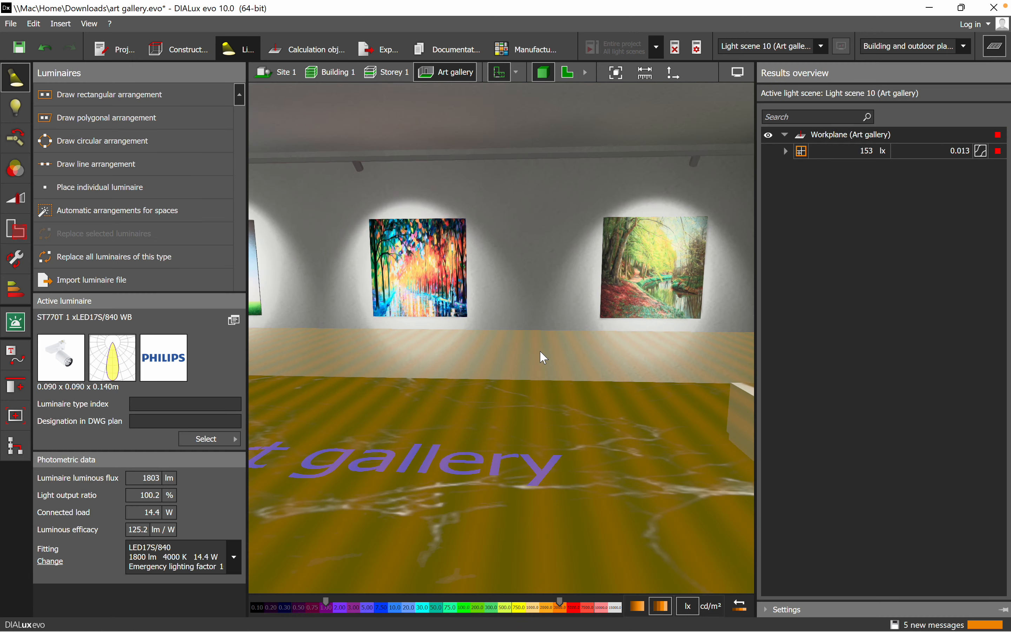
{"action": "left_click", "coordinate": [993, 51]}
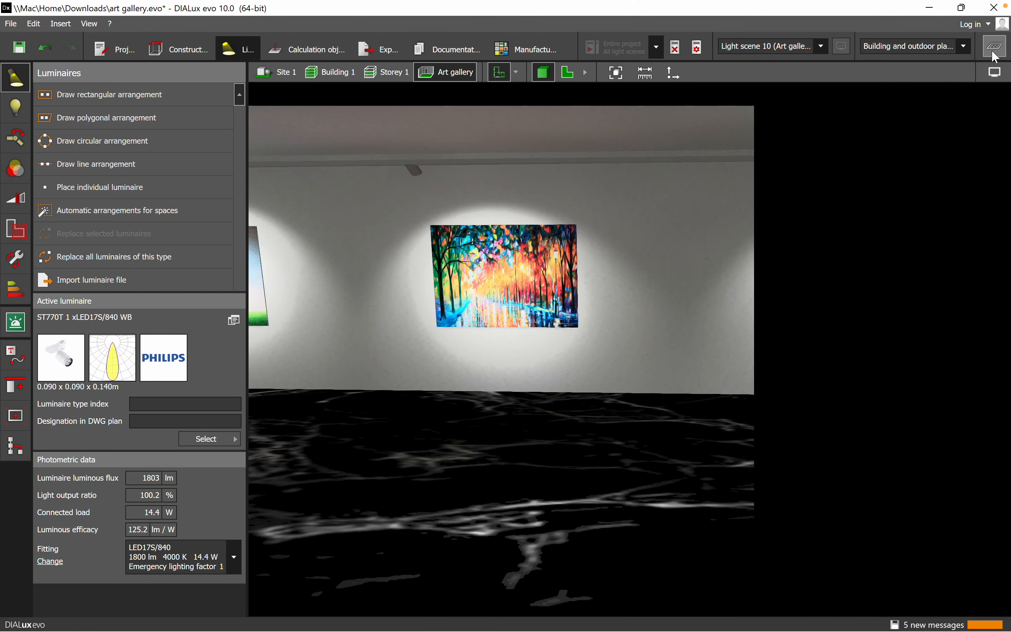
Examine the light cones on the purple tree, colourful forest and woodland stream paintings in the calculated 3D view.
{"action": "middle_click_drag", "start_coordinate": [556, 325], "coordinate": [728, 298]}
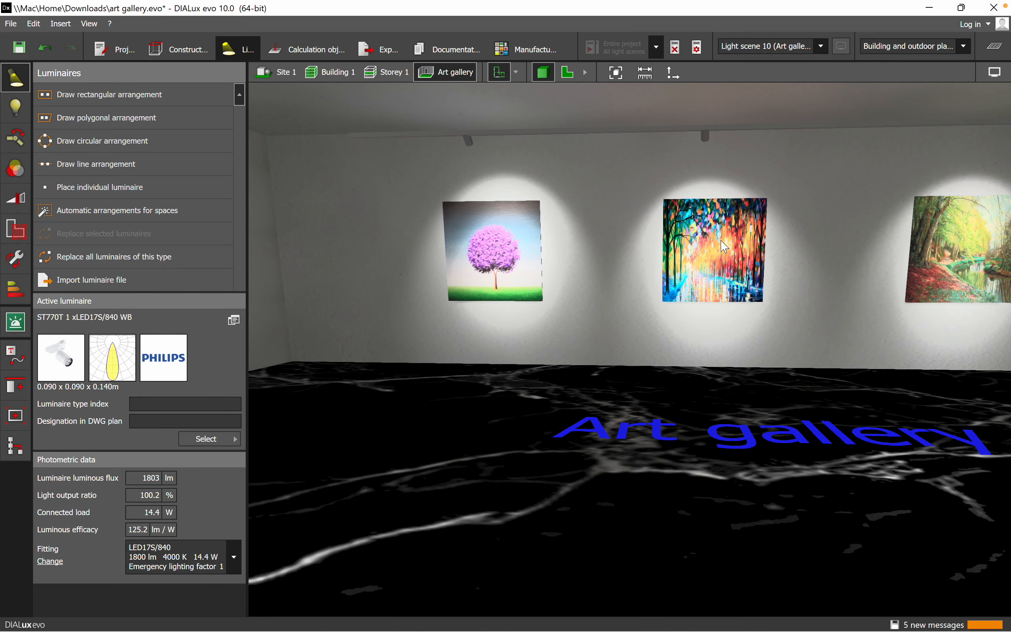
{"action": "mouse_move", "coordinate": [582, 311]}
{"action": "middle_mouse_down"}
{"action": "mouse_move", "coordinate": [555, 293]}
{"action": "mouse_move", "coordinate": [491, 283]}
{"action": "middle_mouse_up"}
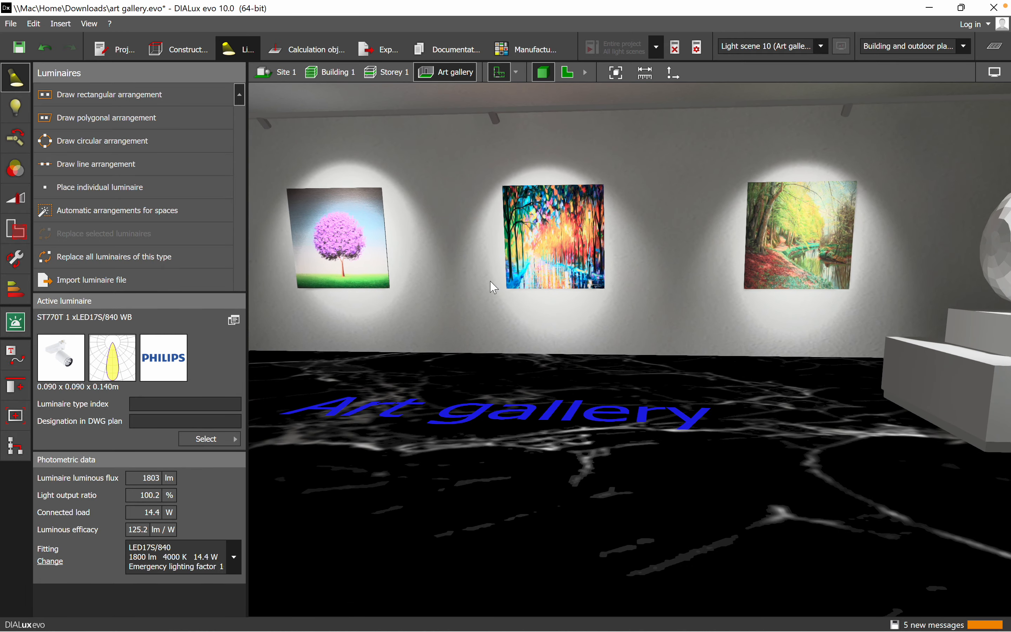
{"action": "mouse_move", "coordinate": [443, 307]}
{"action": "middle_mouse_down"}
{"action": "mouse_move", "coordinate": [531, 306]}
{"action": "mouse_move", "coordinate": [547, 279]}
{"action": "mouse_move", "coordinate": [459, 284]}
{"action": "middle_mouse_up"}
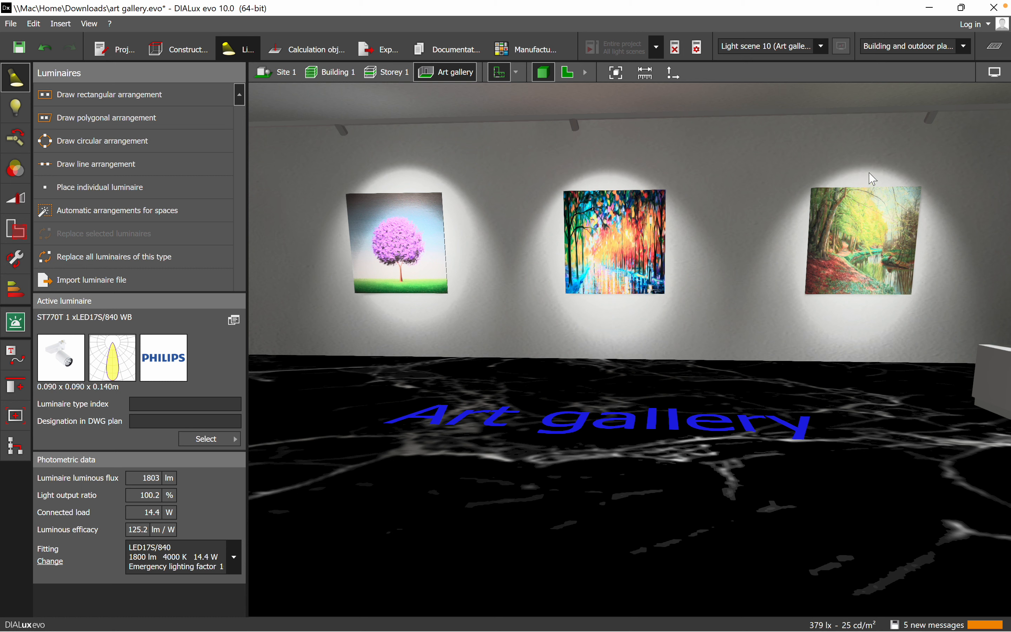
{"action": "middle_click_drag", "start_coordinate": [915, 147], "coordinate": [801, 148]}
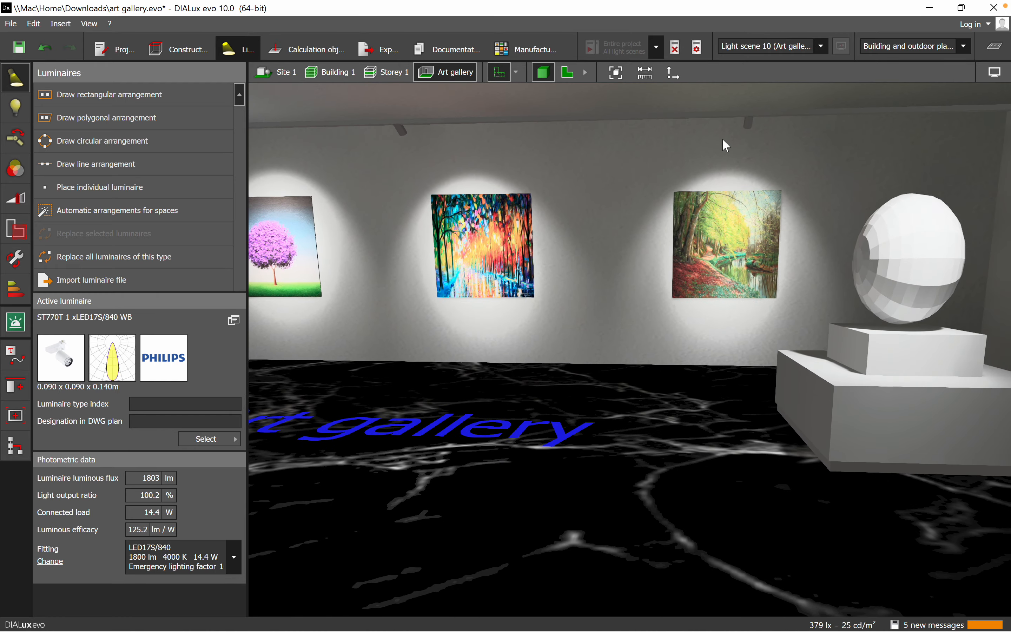
{"action": "middle_click_drag", "start_coordinate": [644, 245], "coordinate": [788, 252]}
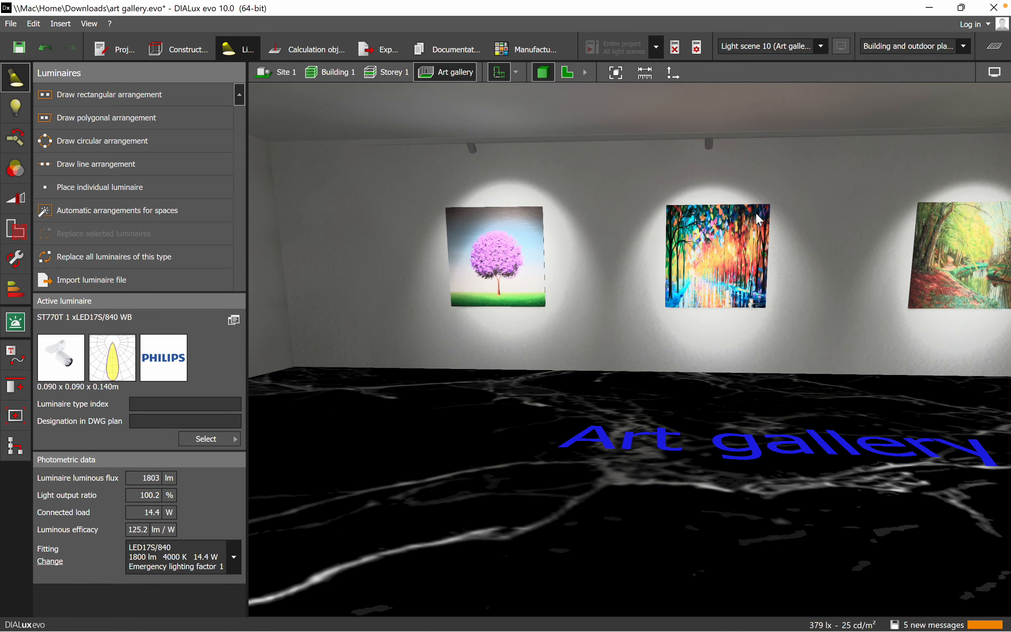
{"action": "middle_click_drag", "start_coordinate": [639, 249], "coordinate": [736, 241]}
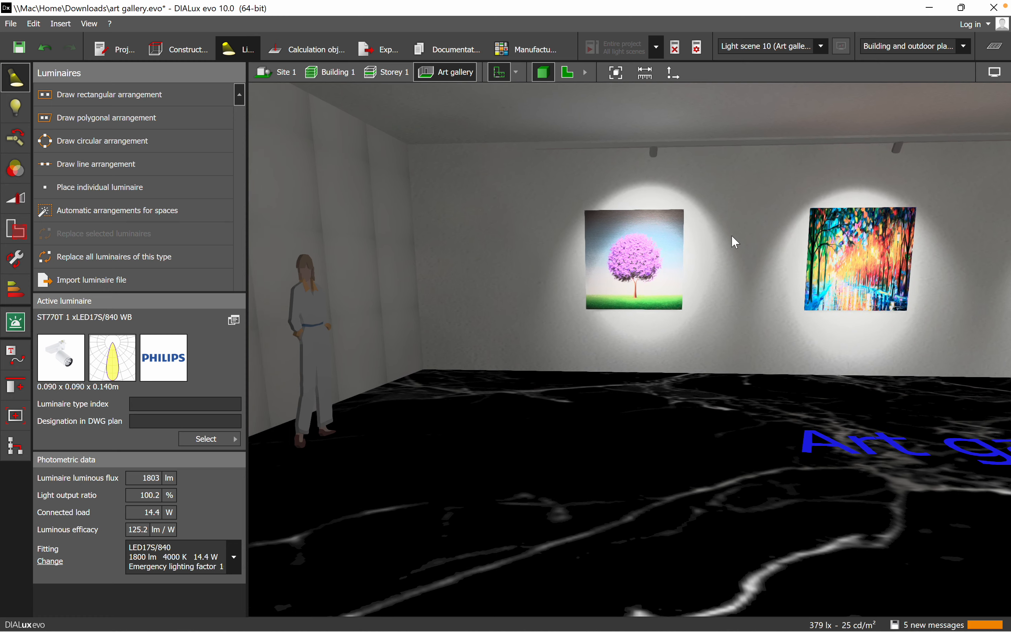
{"action": "middle_click_drag", "start_coordinate": [830, 266], "coordinate": [670, 239]}
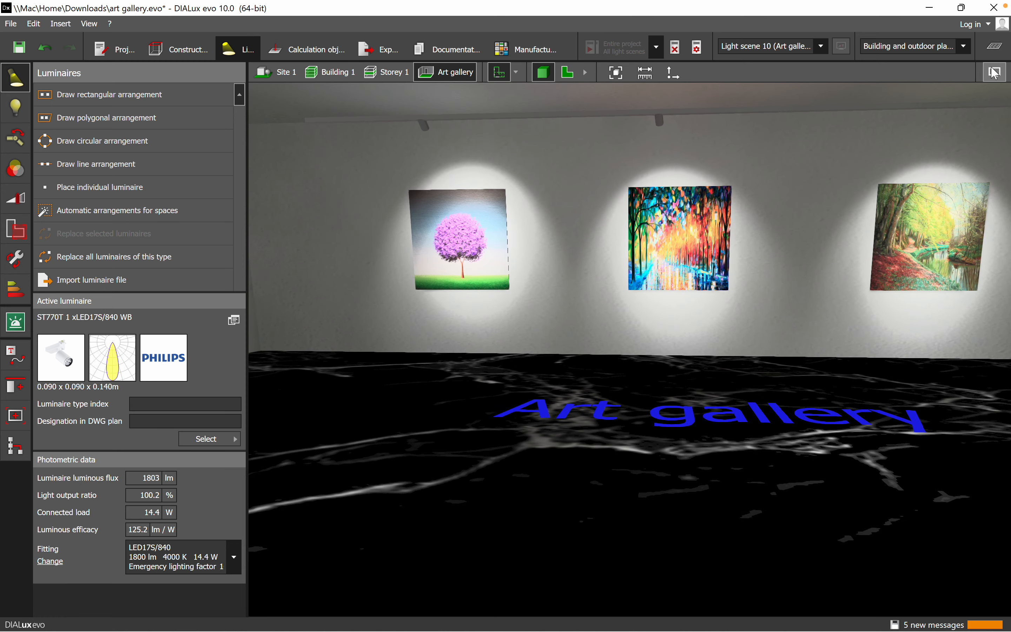
Display false colours to check the illuminance on the three paintings, including the woodland stream picture, and restore the normal rendering.
{"action": "left_click", "coordinate": [995, 53]}
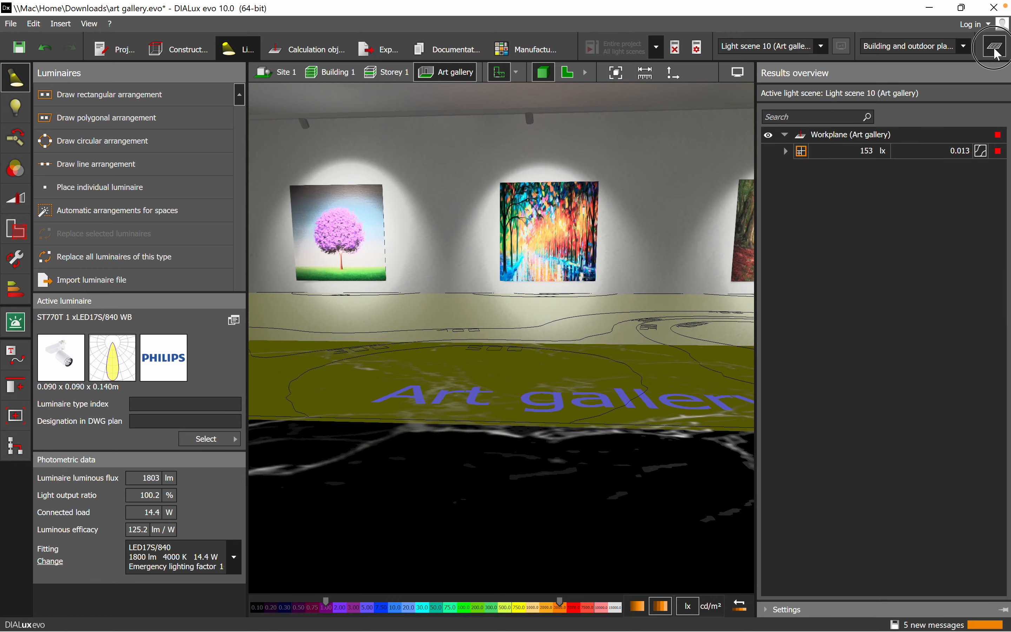
{"action": "left_click", "coordinate": [997, 54]}
{"action": "left_click", "coordinate": [995, 74]}
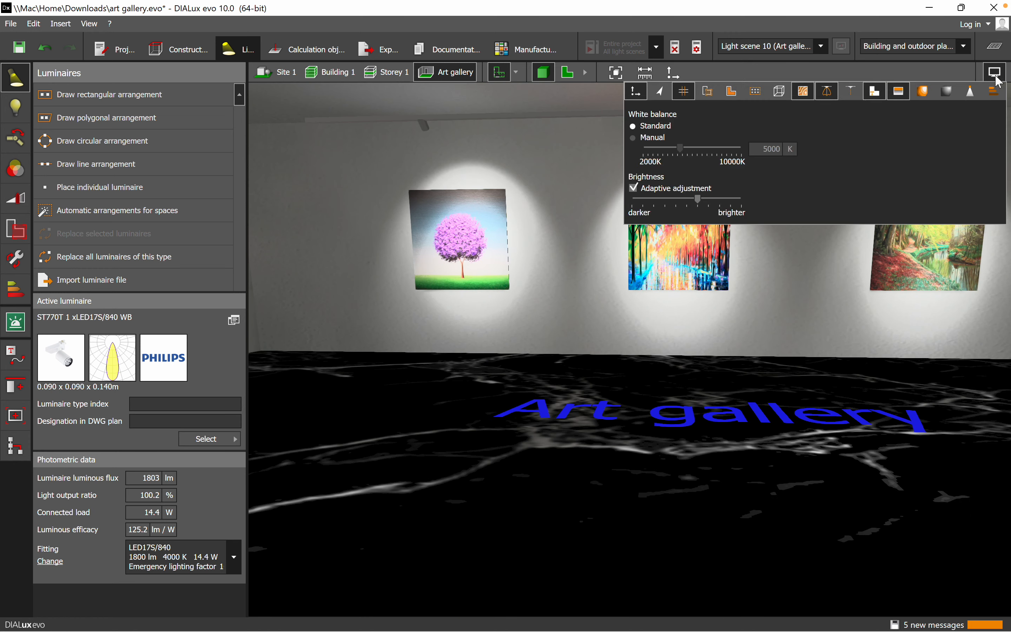
{"action": "left_click", "coordinate": [923, 91]}
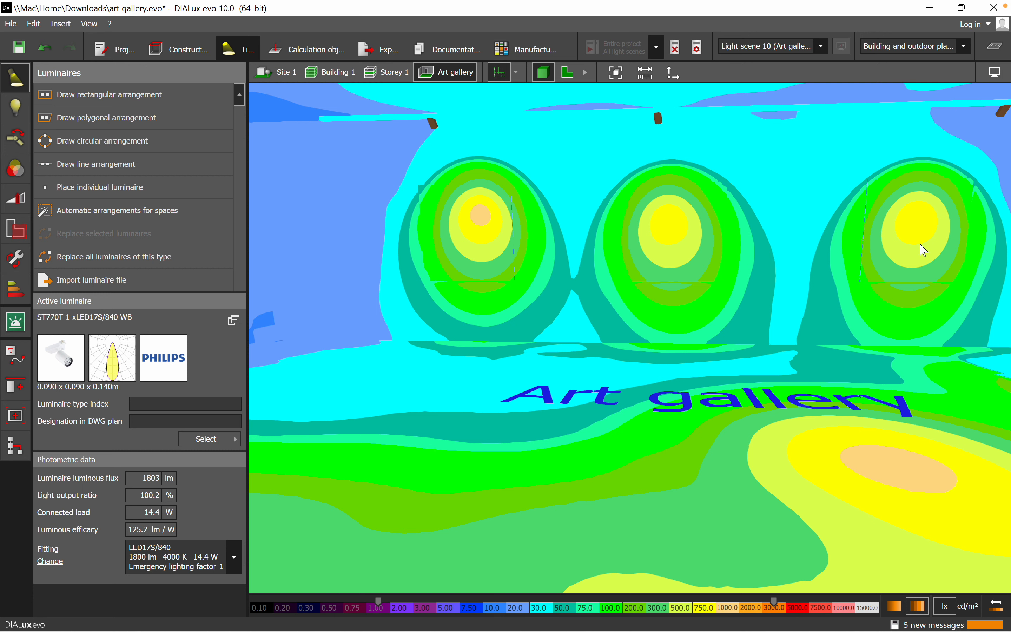
{"action": "mouse_move", "coordinate": [923, 250]}
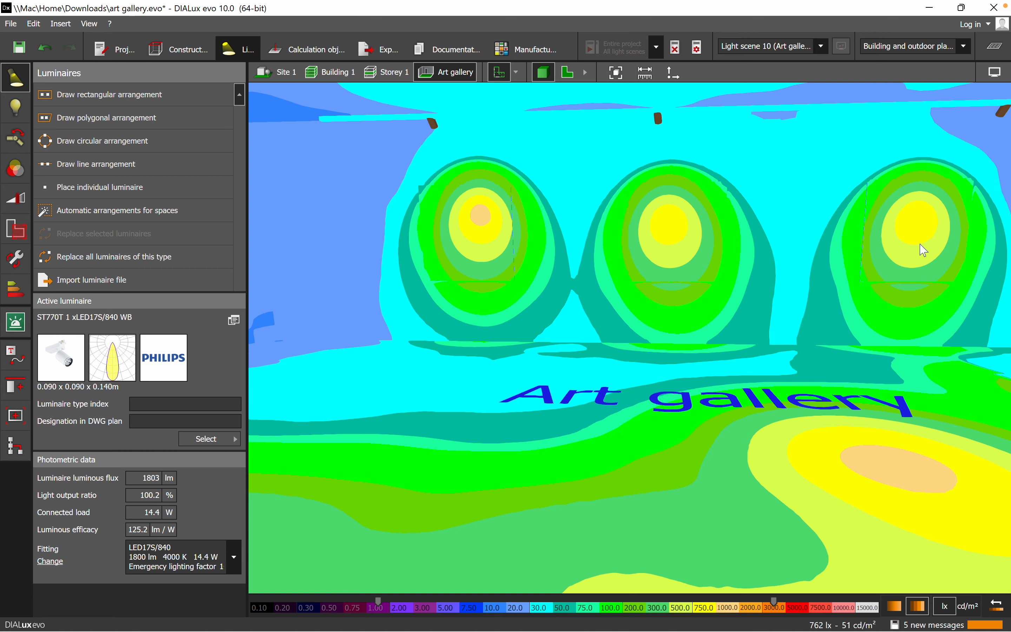
{"action": "left_click", "coordinate": [1002, 48]}
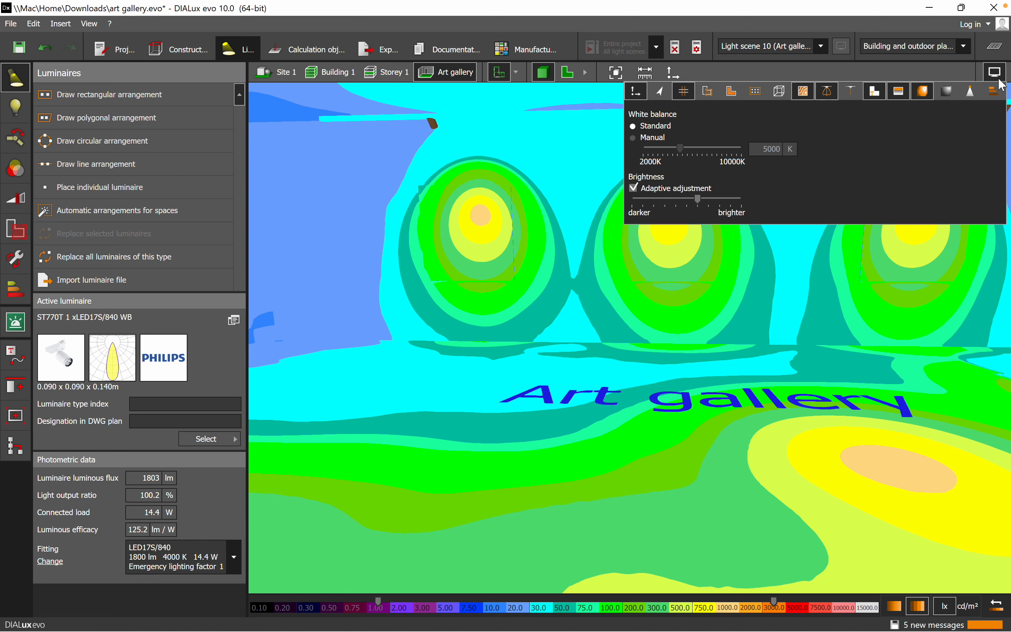
{"action": "left_click", "coordinate": [923, 92]}
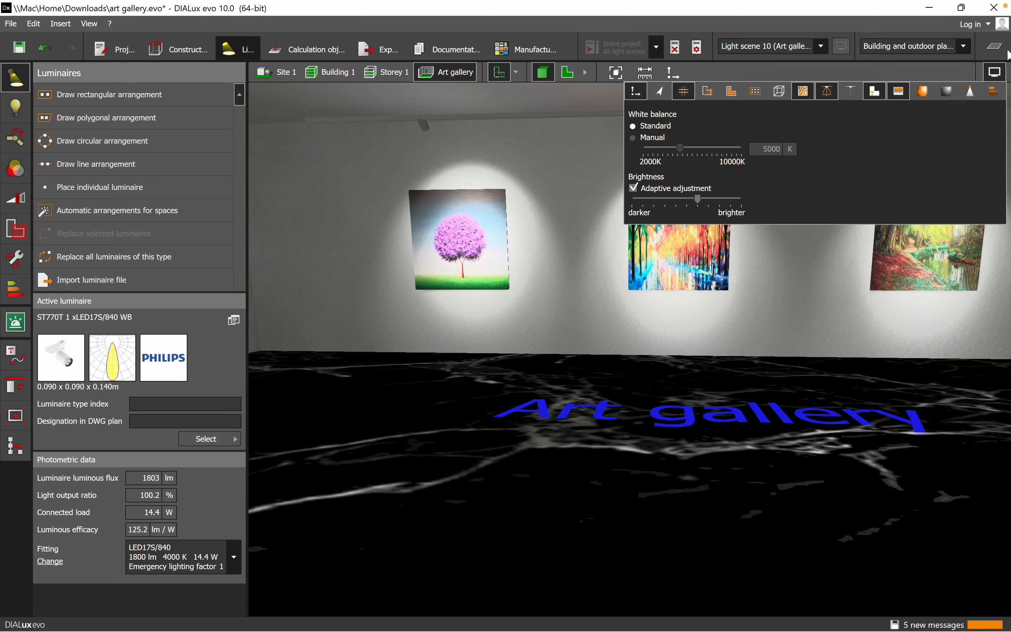
{"action": "left_click", "coordinate": [765, 368]}
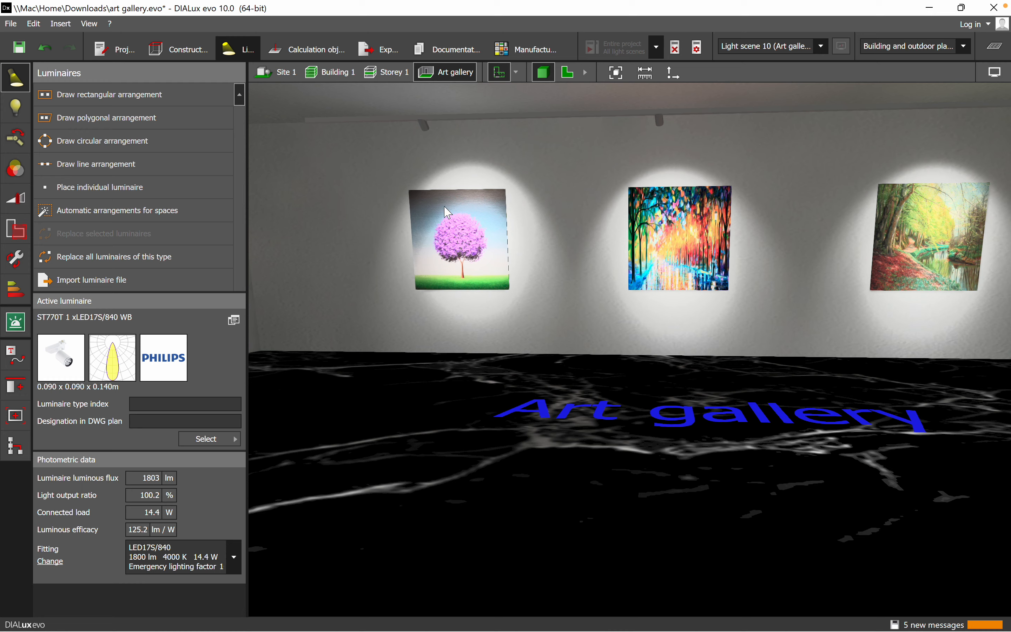
Examine the light and shadows on the sculpture and its pedestal from several sides, including beside the woodland stream painting.
{"action": "middle_click_drag", "start_coordinate": [918, 291], "coordinate": [777, 296]}
{"action": "scroll", "coordinate": [668, 330], "scroll_direction": "down", "scroll_amount": 2}
{"action": "mouse_move", "coordinate": [606, 386]}
{"action": "right_mouse_down"}
{"action": "mouse_move", "coordinate": [605, 420]}
{"action": "mouse_move", "coordinate": [659, 433]}
{"action": "mouse_move", "coordinate": [642, 436]}
{"action": "right_mouse_up"}
{"action": "mouse_move", "coordinate": [904, 259]}
{"action": "middle_mouse_down"}
{"action": "mouse_move", "coordinate": [851, 285]}
{"action": "mouse_move", "coordinate": [765, 306]}
{"action": "middle_mouse_up"}
{"action": "scroll", "coordinate": [769, 311], "scroll_direction": "up", "scroll_amount": 2}
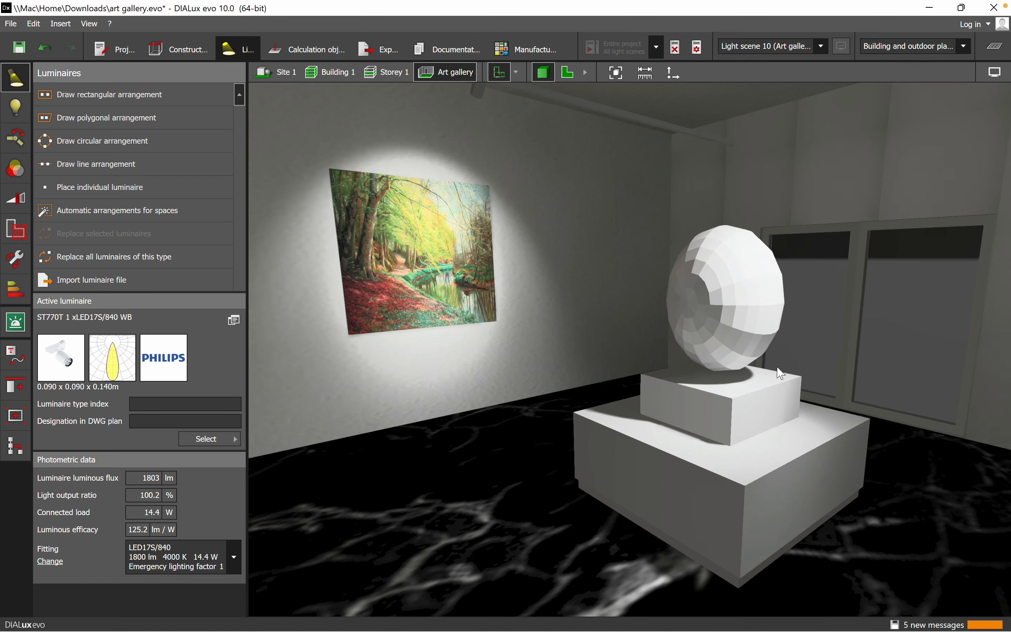
{"action": "scroll", "coordinate": [732, 444], "scroll_direction": "up", "scroll_amount": 1}
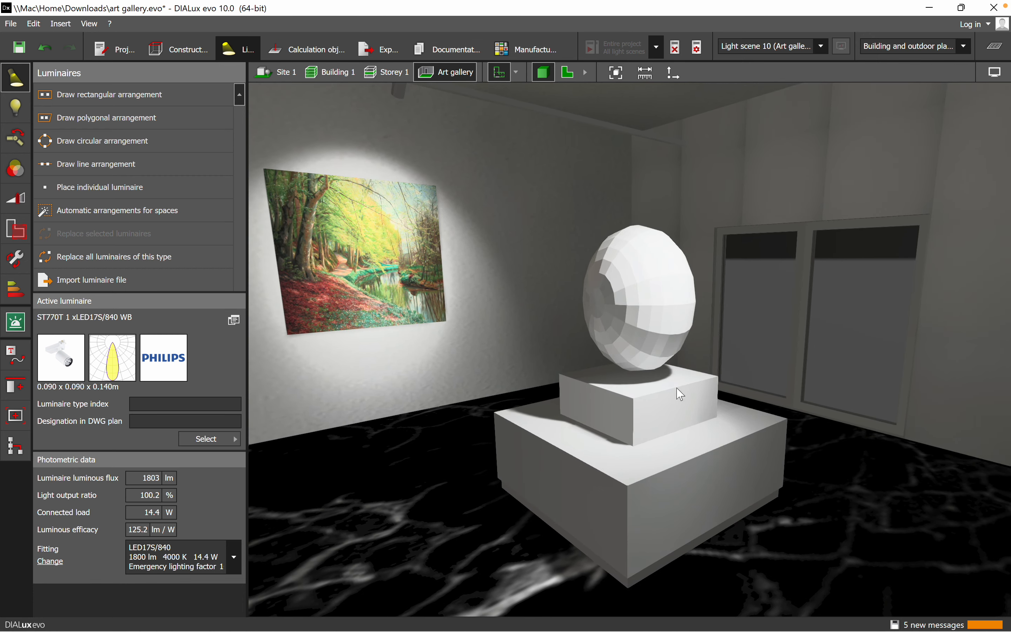
{"action": "mouse_move", "coordinate": [593, 456]}
{"action": "right_mouse_down"}
{"action": "mouse_move", "coordinate": [604, 381]}
{"action": "mouse_move", "coordinate": [600, 480]}
{"action": "mouse_move", "coordinate": [547, 418]}
{"action": "mouse_move", "coordinate": [472, 490]}
{"action": "mouse_move", "coordinate": [439, 500]}
{"action": "mouse_move", "coordinate": [445, 521]}
{"action": "mouse_move", "coordinate": [607, 458]}
{"action": "mouse_move", "coordinate": [732, 431]}
{"action": "mouse_move", "coordinate": [772, 388]}
{"action": "right_mouse_up"}
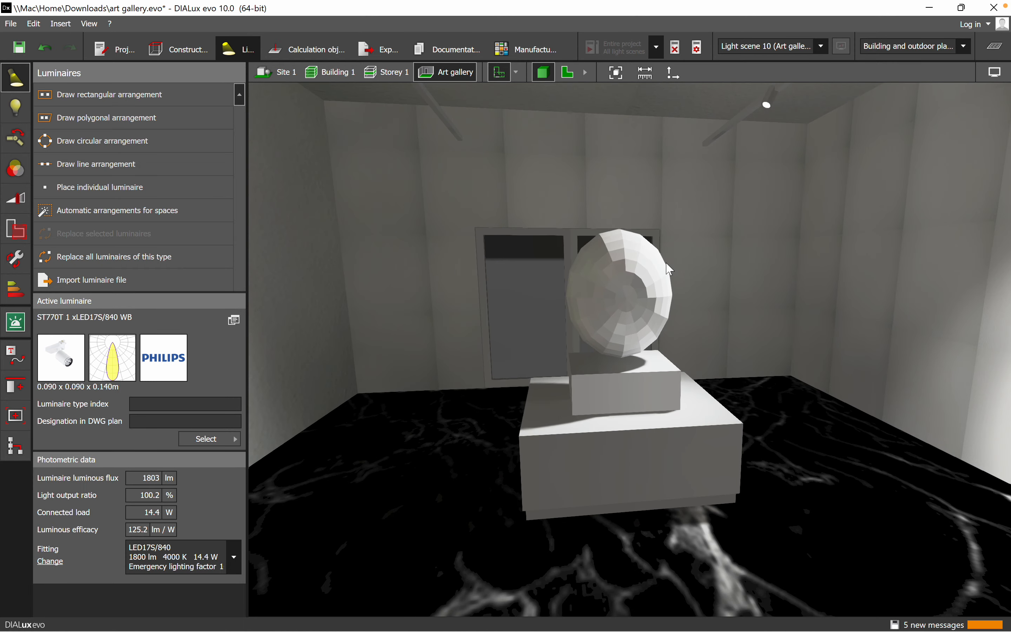
{"action": "right_click_drag", "start_coordinate": [666, 364], "coordinate": [650, 359]}
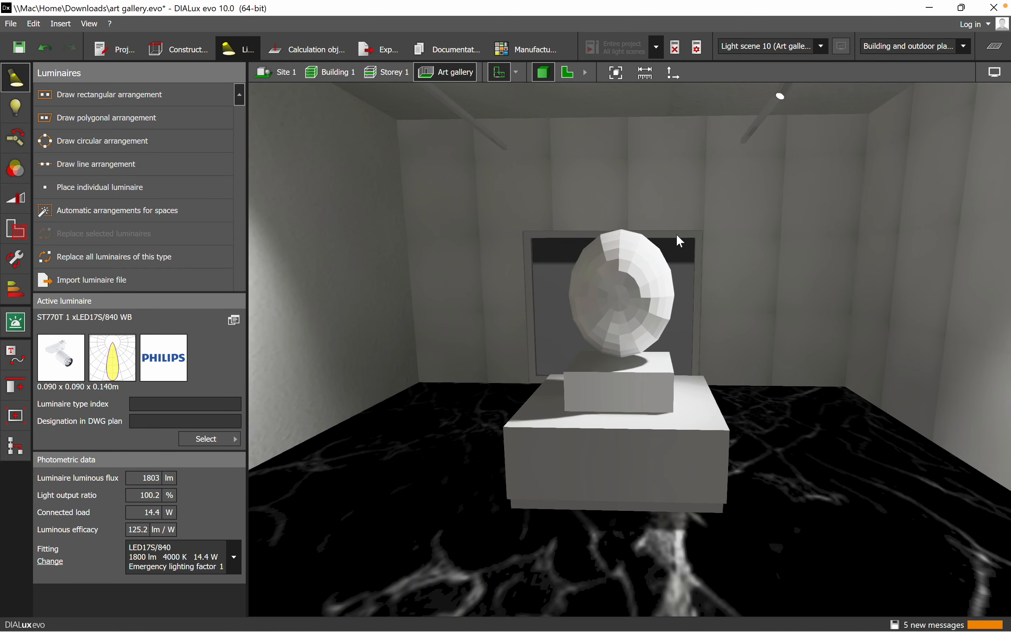
{"action": "mouse_move", "coordinate": [652, 307]}
{"action": "right_mouse_down"}
{"action": "mouse_move", "coordinate": [578, 293]}
{"action": "mouse_move", "coordinate": [513, 153]}
{"action": "right_mouse_up"}
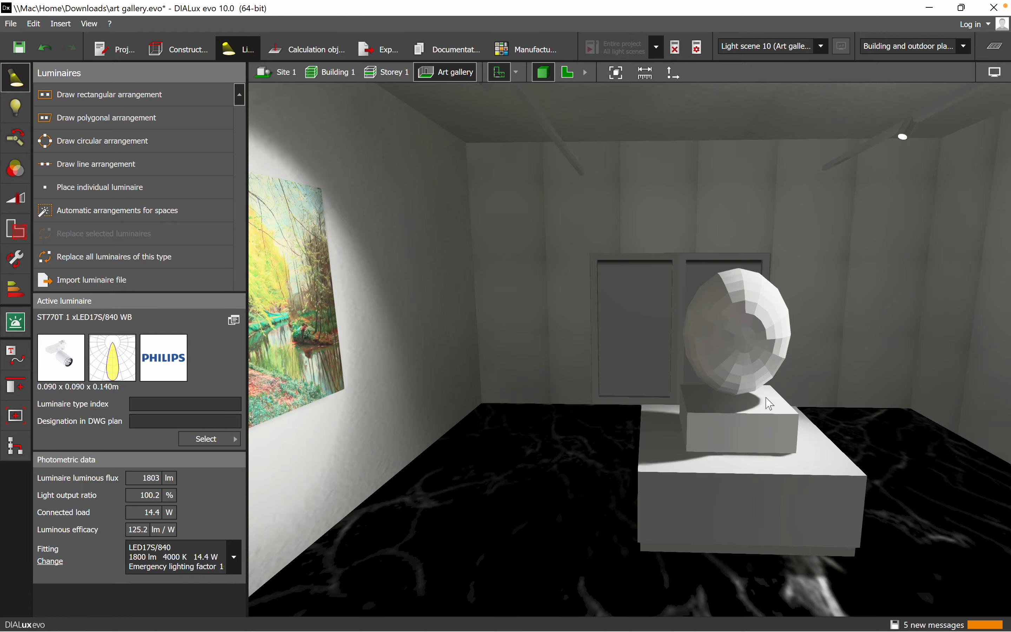
{"action": "mouse_move", "coordinate": [770, 404]}
{"action": "right_mouse_down"}
{"action": "mouse_move", "coordinate": [813, 406]}
{"action": "mouse_move", "coordinate": [834, 456]}
{"action": "mouse_move", "coordinate": [718, 394]}
{"action": "mouse_move", "coordinate": [688, 452]}
{"action": "mouse_move", "coordinate": [501, 446]}
{"action": "mouse_move", "coordinate": [460, 375]}
{"action": "mouse_move", "coordinate": [451, 428]}
{"action": "mouse_move", "coordinate": [690, 431]}
{"action": "mouse_move", "coordinate": [639, 476]}
{"action": "mouse_move", "coordinate": [741, 408]}
{"action": "mouse_move", "coordinate": [842, 388]}
{"action": "mouse_move", "coordinate": [900, 426]}
{"action": "mouse_move", "coordinate": [726, 401]}
{"action": "mouse_move", "coordinate": [792, 237]}
{"action": "right_mouse_up"}
{"action": "mouse_move", "coordinate": [712, 413]}
{"action": "right_mouse_down"}
{"action": "mouse_move", "coordinate": [668, 338]}
{"action": "mouse_move", "coordinate": [598, 386]}
{"action": "right_mouse_up"}
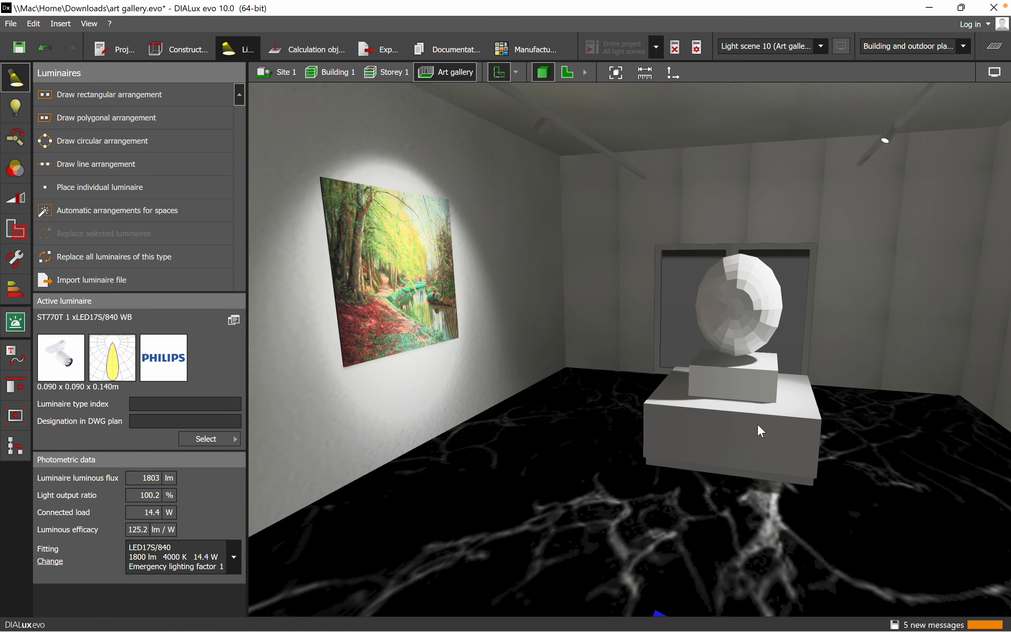
Show the results overview for Light scene 10 of the art gallery.
{"action": "left_click", "coordinate": [994, 46]}
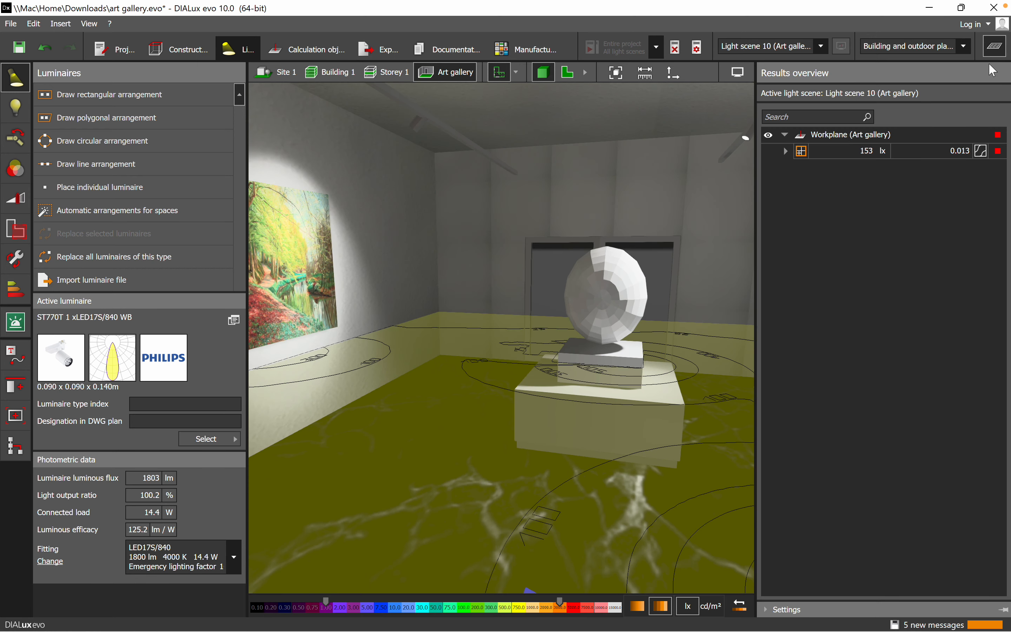
{"action": "left_click", "coordinate": [998, 48]}
{"action": "left_click", "coordinate": [996, 48]}
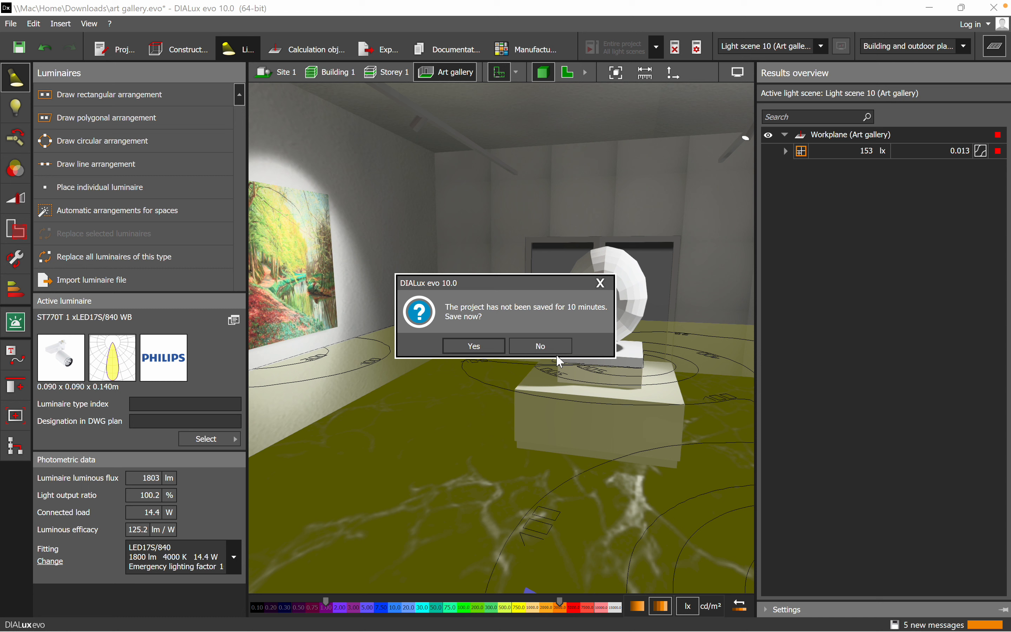
Save the art gallery project and hide the results overview.
{"action": "left_click", "coordinate": [472, 347]}
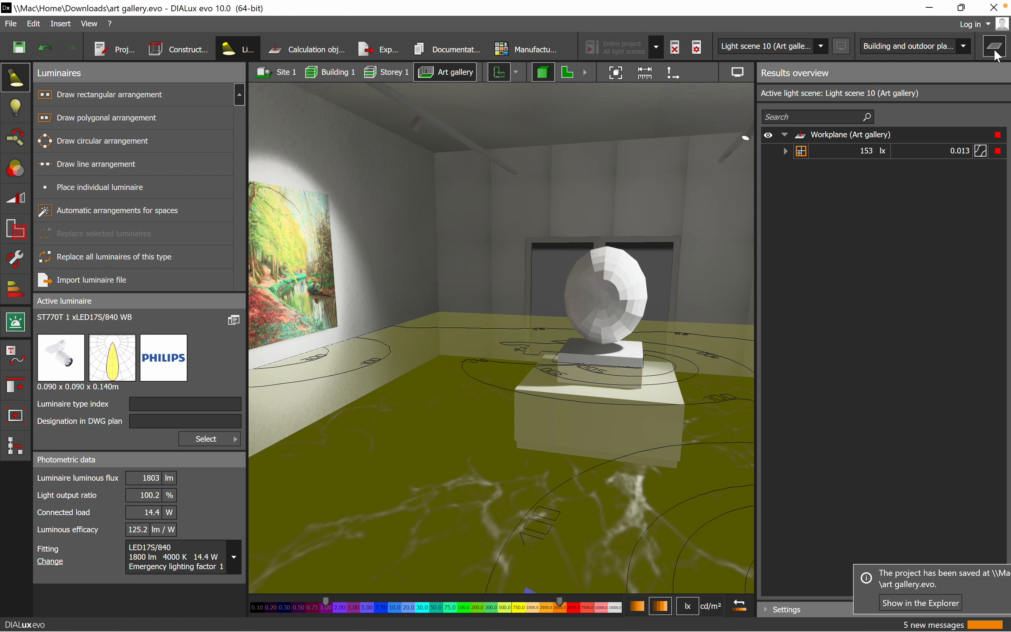
{"action": "left_click", "coordinate": [994, 48]}
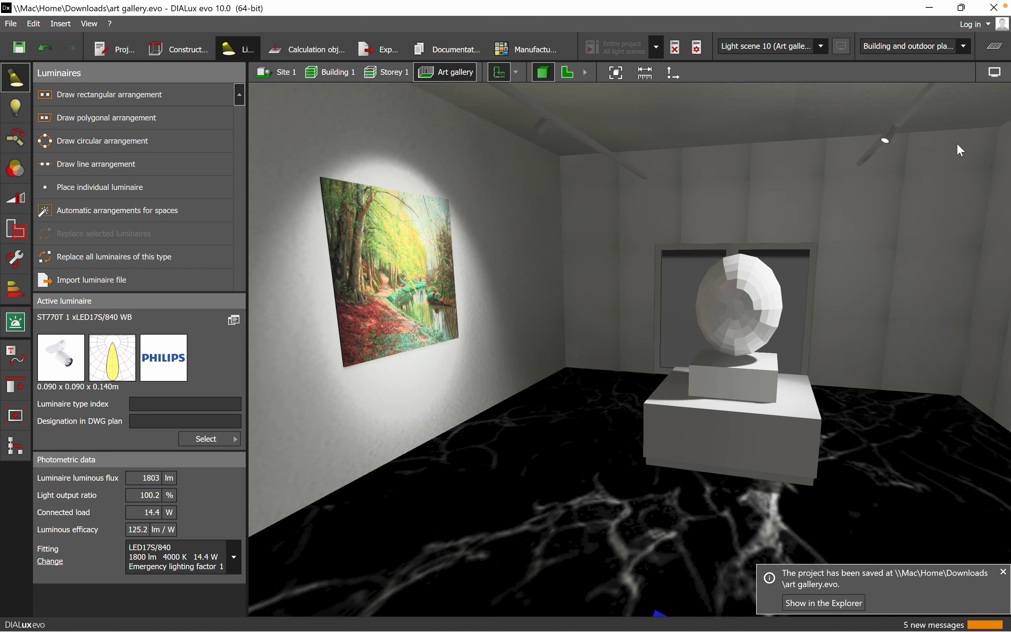
Display false colours and examine the illuminance on the sculpture and its pedestal up close.
{"action": "left_click", "coordinate": [994, 74]}
{"action": "left_click", "coordinate": [922, 91]}
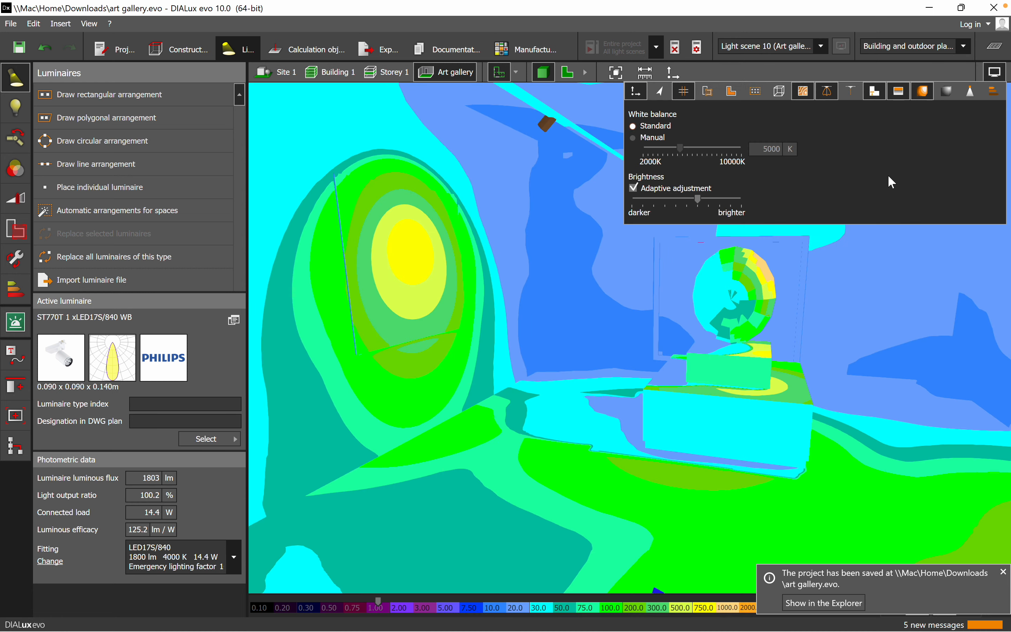
{"action": "right_click_drag", "start_coordinate": [778, 462], "coordinate": [763, 401]}
{"action": "scroll", "coordinate": [790, 317], "scroll_direction": "up", "scroll_amount": 5}
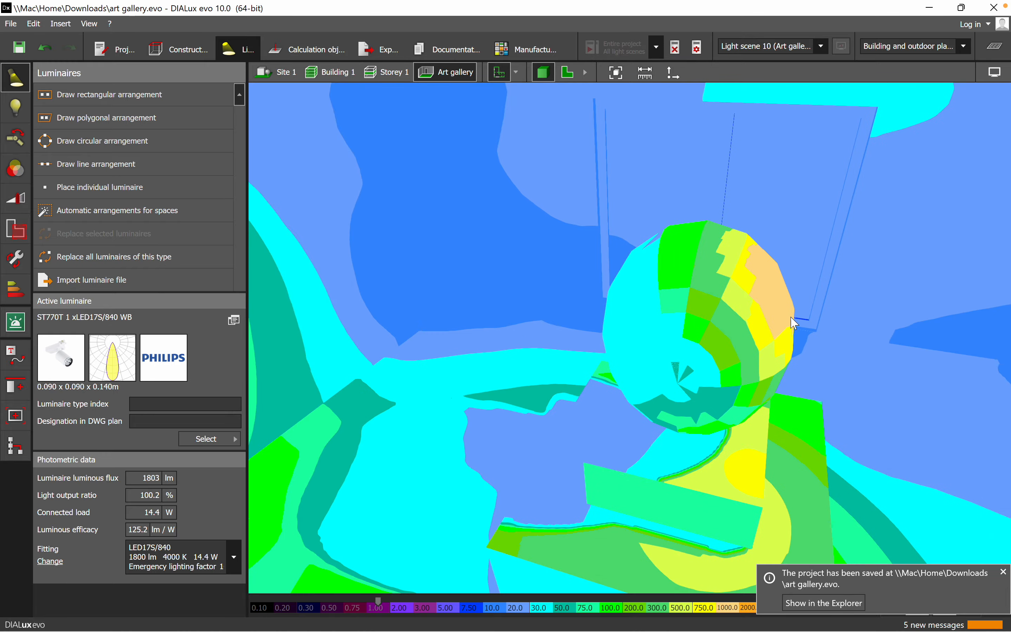
{"action": "right_click_drag", "start_coordinate": [788, 441], "coordinate": [603, 419]}
{"action": "right_click_drag", "start_coordinate": [566, 379], "coordinate": [597, 322]}
{"action": "right_click_drag", "start_coordinate": [593, 388], "coordinate": [660, 375]}
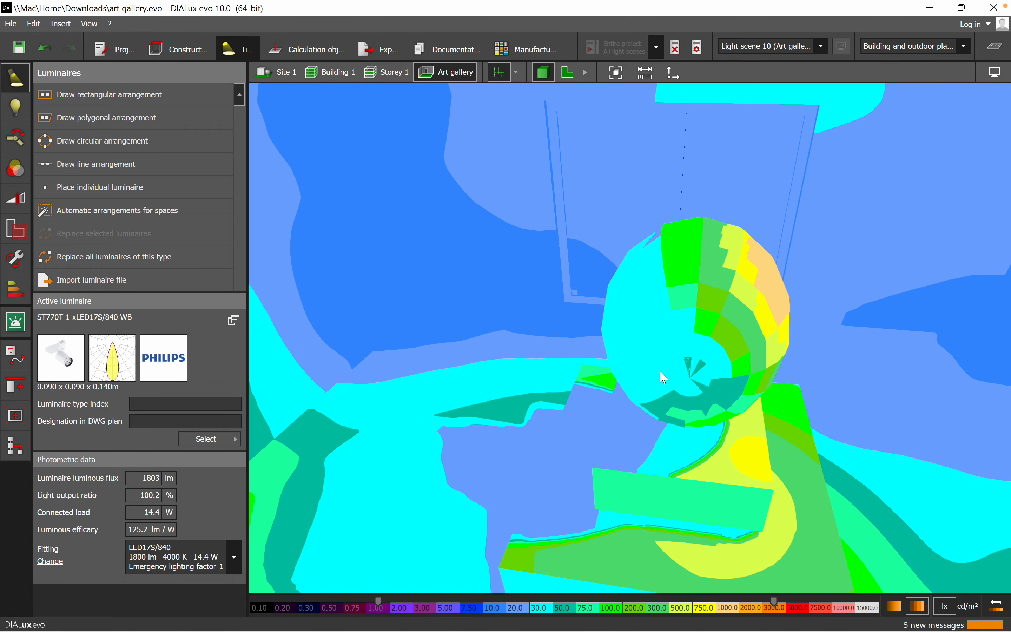
{"action": "scroll", "coordinate": [665, 292], "scroll_direction": "down", "scroll_amount": 8}
Examine the false-colour illuminance across both long walls and the floor of the gallery, and restore the normal rendering.
{"action": "right_click_drag", "start_coordinate": [669, 294], "coordinate": [866, 331]}
{"action": "middle_click_drag", "start_coordinate": [866, 330], "coordinate": [708, 357]}
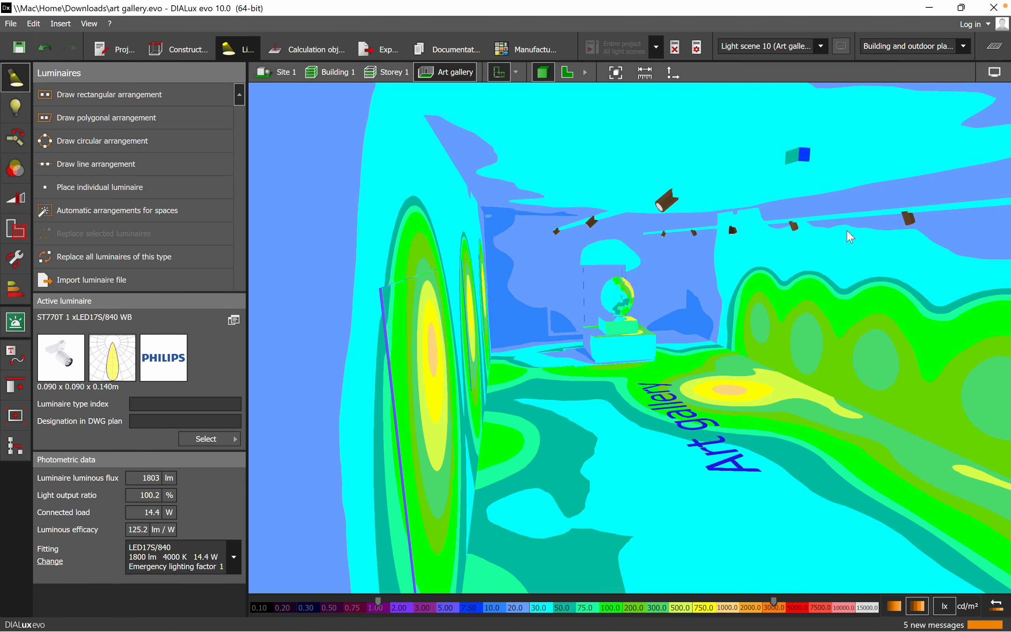
{"action": "right_click_drag", "start_coordinate": [843, 401], "coordinate": [767, 308]}
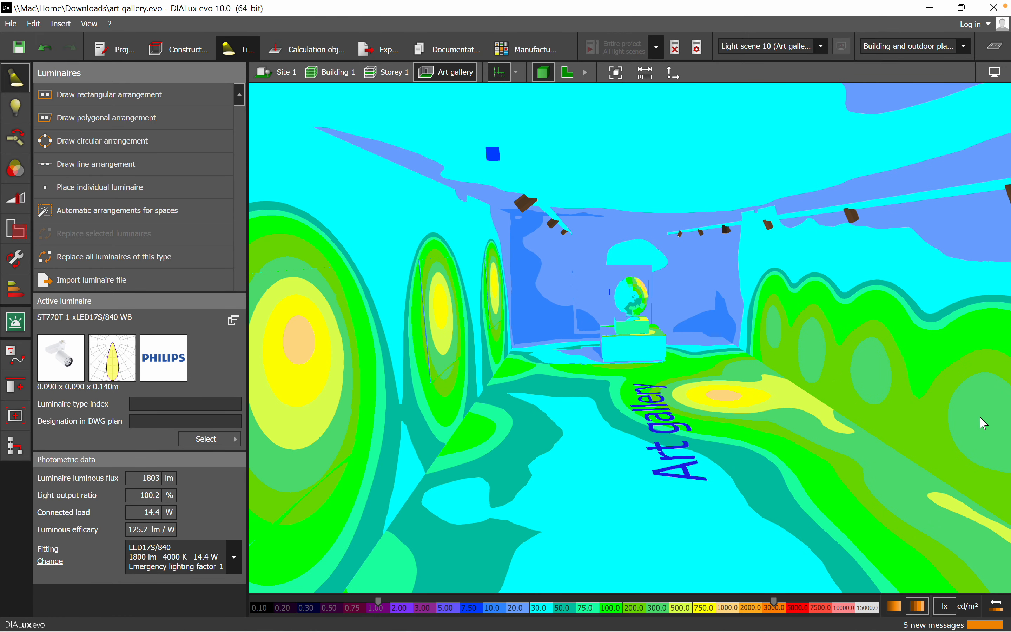
{"action": "right_click_drag", "start_coordinate": [703, 446], "coordinate": [694, 468]}
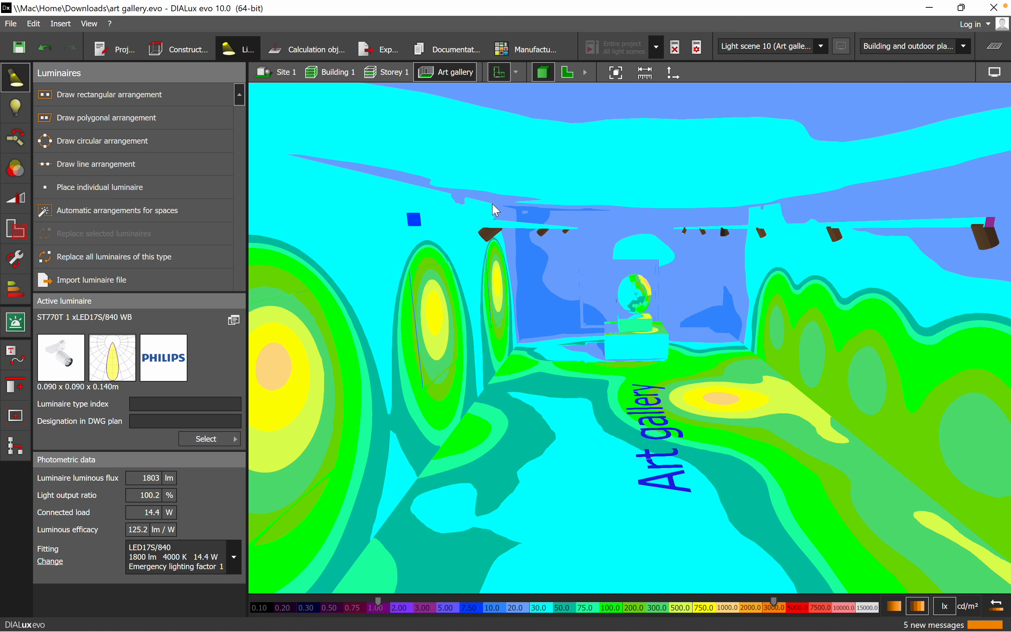
{"action": "mouse_move", "coordinate": [415, 388]}
{"action": "right_mouse_down"}
{"action": "mouse_move", "coordinate": [398, 414]}
{"action": "mouse_move", "coordinate": [397, 397]}
{"action": "right_mouse_up"}
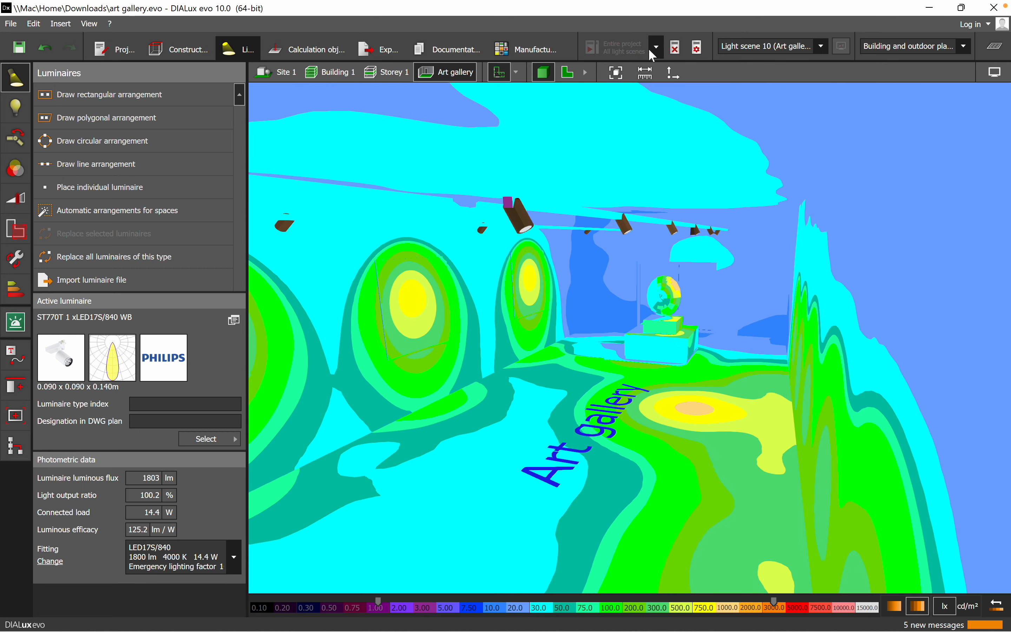
{"action": "left_click", "coordinate": [995, 72]}
{"action": "left_click", "coordinate": [923, 91]}
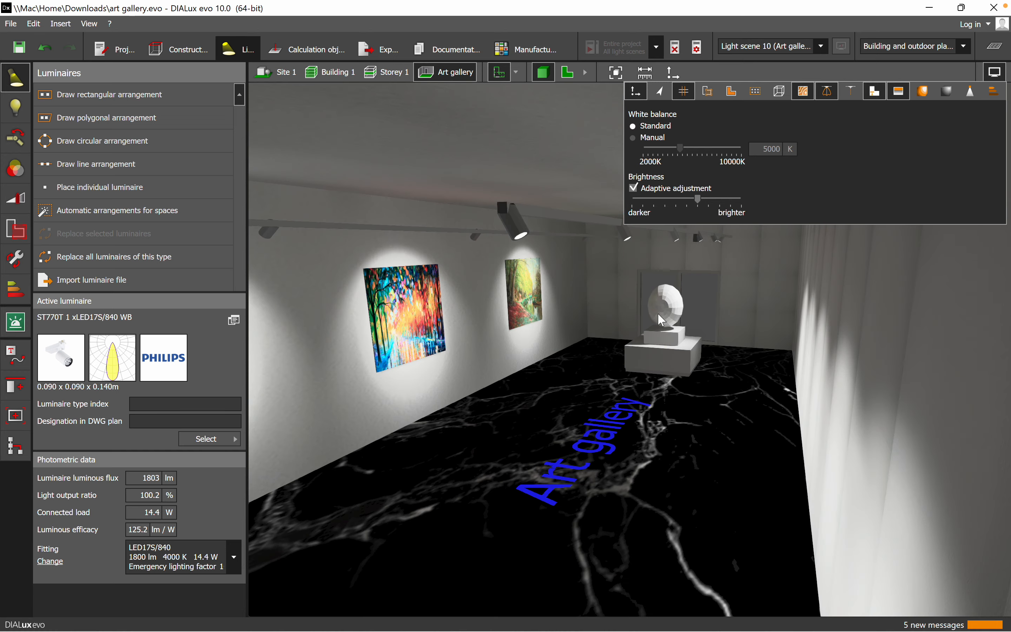
Examine the spotlight cones on the purple tree, colourful forest and woodland stream paintings from several viewpoints.
{"action": "right_click_drag", "start_coordinate": [710, 329], "coordinate": [507, 351]}
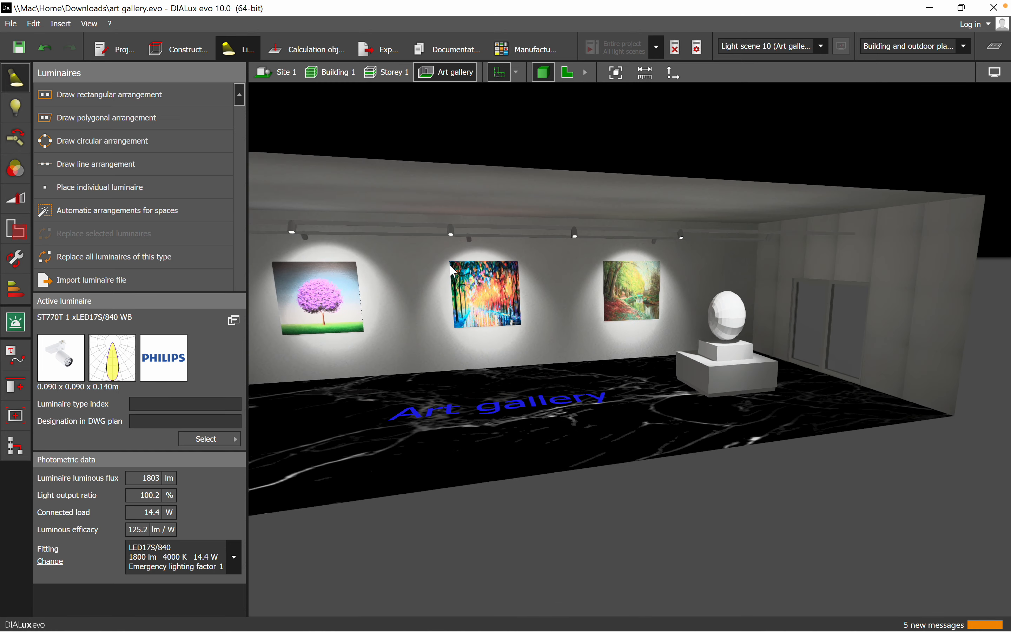
{"action": "scroll", "coordinate": [559, 307], "scroll_direction": "up", "scroll_amount": 5}
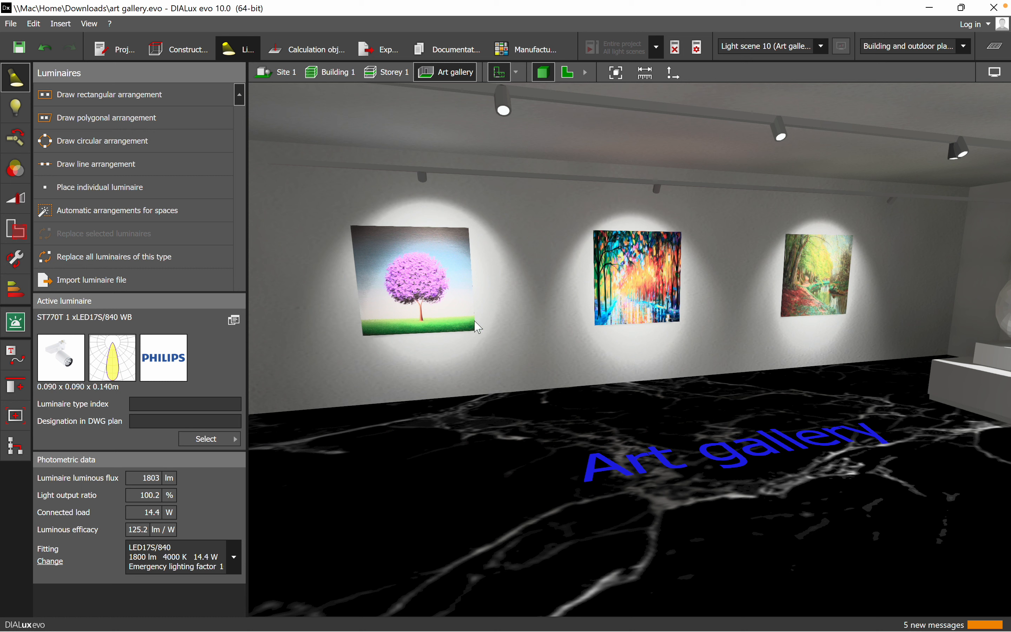
{"action": "middle_click_drag", "start_coordinate": [607, 305], "coordinate": [456, 275]}
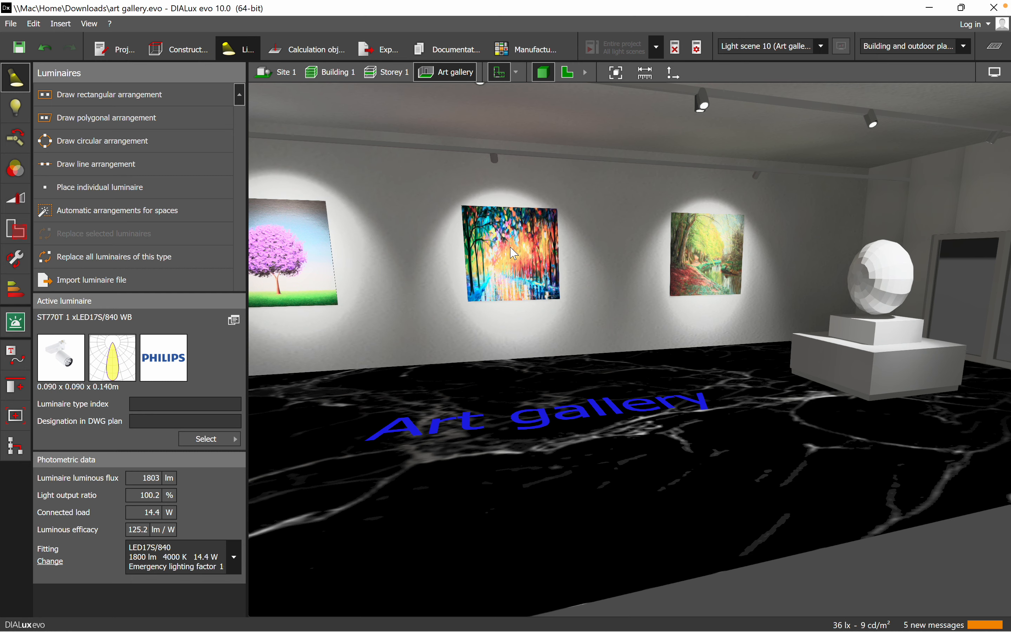
{"action": "right_click_drag", "start_coordinate": [613, 361], "coordinate": [579, 360]}
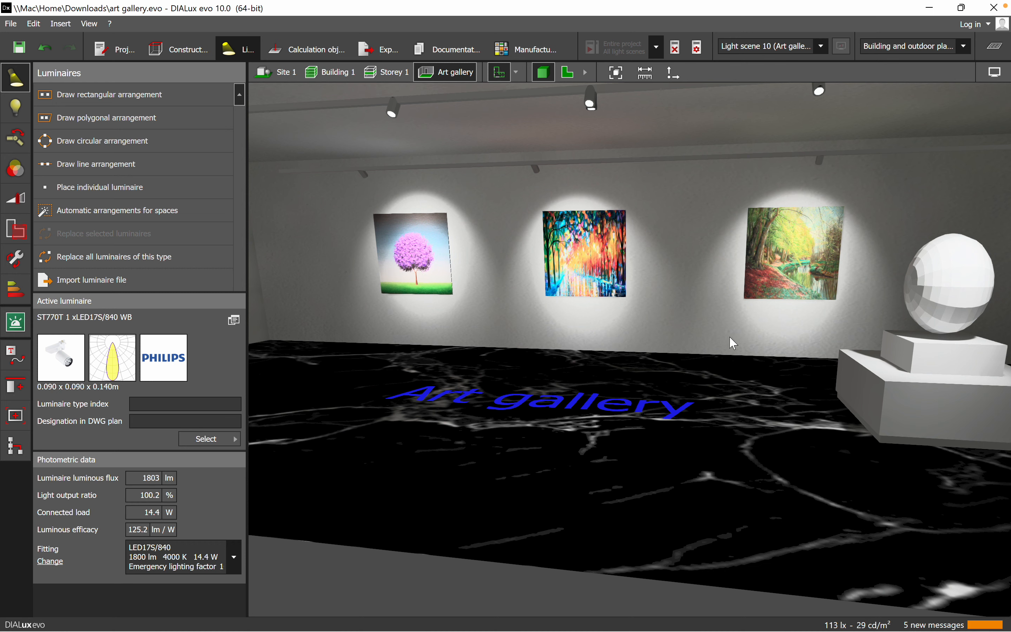
{"action": "mouse_move", "coordinate": [583, 314]}
{"action": "left_mouse_down"}
{"action": "mouse_move", "coordinate": [601, 318]}
{"action": "mouse_move", "coordinate": [563, 330]}
{"action": "mouse_move", "coordinate": [588, 330]}
{"action": "left_mouse_up"}
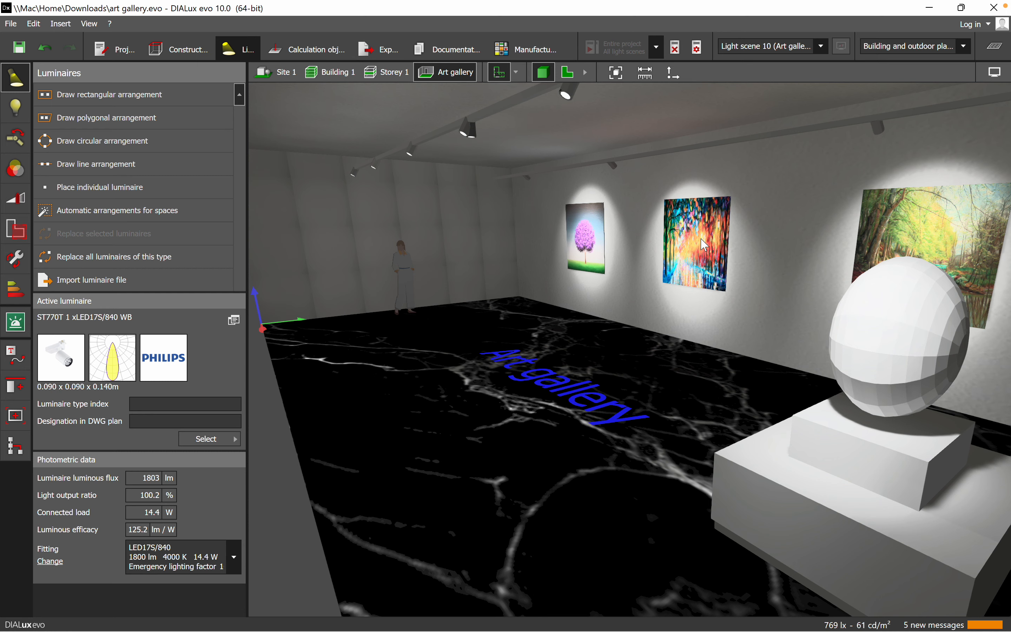
Examine the light and shadows on the sculpture from both ends of the gallery, and show the floor plan around it.
{"action": "mouse_move", "coordinate": [623, 250]}
{"action": "left_mouse_down"}
{"action": "mouse_move", "coordinate": [512, 262]}
{"action": "mouse_move", "coordinate": [479, 292]}
{"action": "mouse_move", "coordinate": [536, 308]}
{"action": "left_mouse_up"}
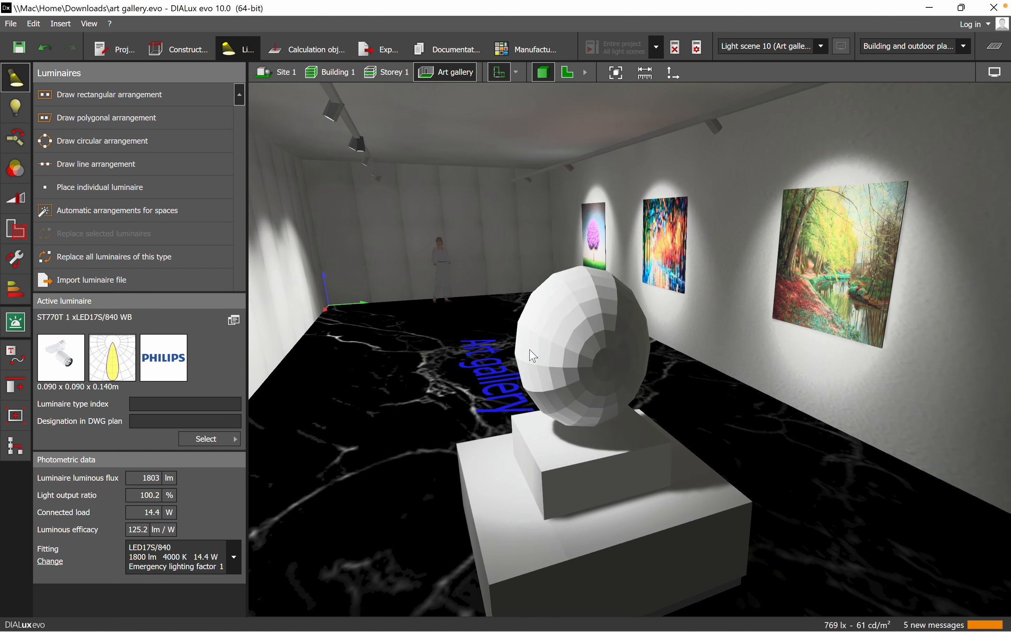
{"action": "mouse_move", "coordinate": [604, 386]}
{"action": "left_mouse_down"}
{"action": "mouse_move", "coordinate": [638, 389]}
{"action": "mouse_move", "coordinate": [714, 428]}
{"action": "mouse_move", "coordinate": [801, 441]}
{"action": "mouse_move", "coordinate": [677, 293]}
{"action": "mouse_move", "coordinate": [657, 340]}
{"action": "mouse_move", "coordinate": [745, 312]}
{"action": "mouse_move", "coordinate": [742, 322]}
{"action": "left_mouse_up"}
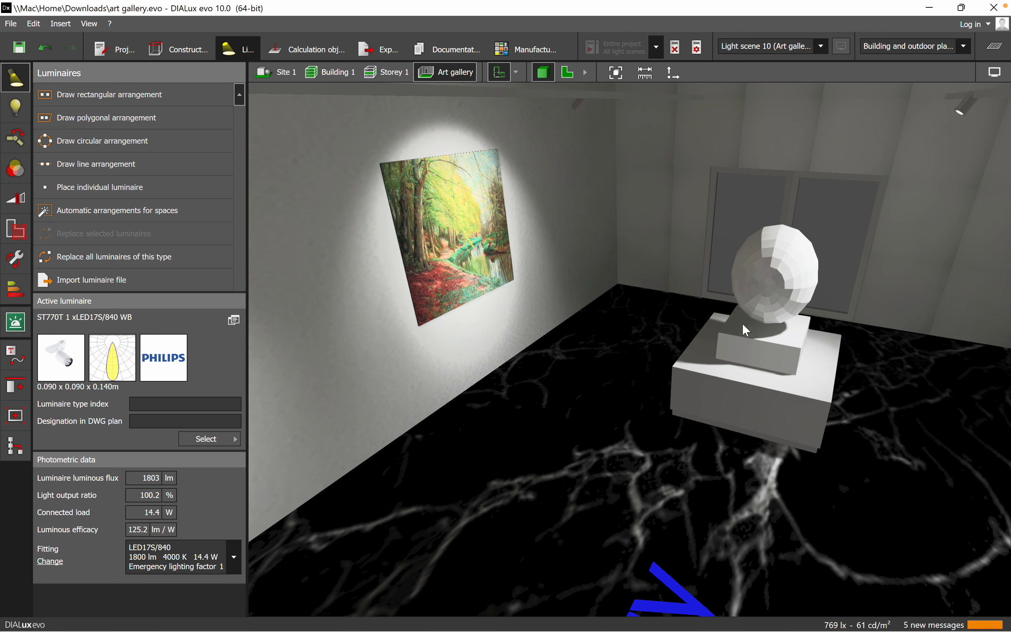
{"action": "mouse_move", "coordinate": [682, 339]}
{"action": "left_mouse_down"}
{"action": "mouse_move", "coordinate": [752, 253]}
{"action": "mouse_move", "coordinate": [726, 325]}
{"action": "mouse_move", "coordinate": [789, 139]}
{"action": "left_mouse_up"}
{"action": "left_click", "coordinate": [568, 72]}
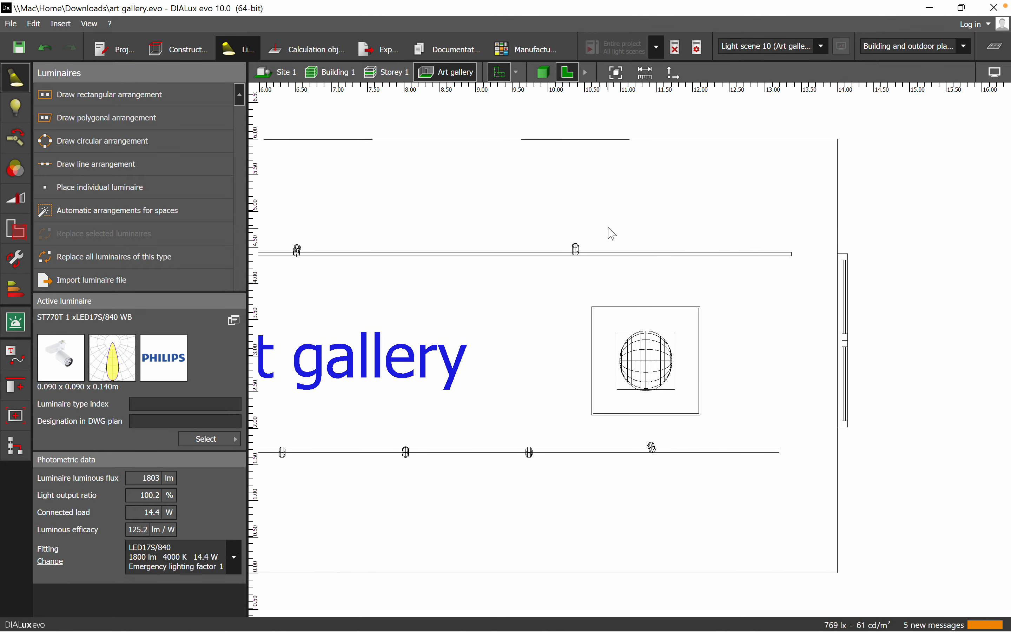
{"action": "scroll", "coordinate": [602, 242], "scroll_direction": "up", "scroll_amount": 2}
{"action": "left_click_drag", "start_coordinate": [59, 367], "coordinate": [697, 276]}
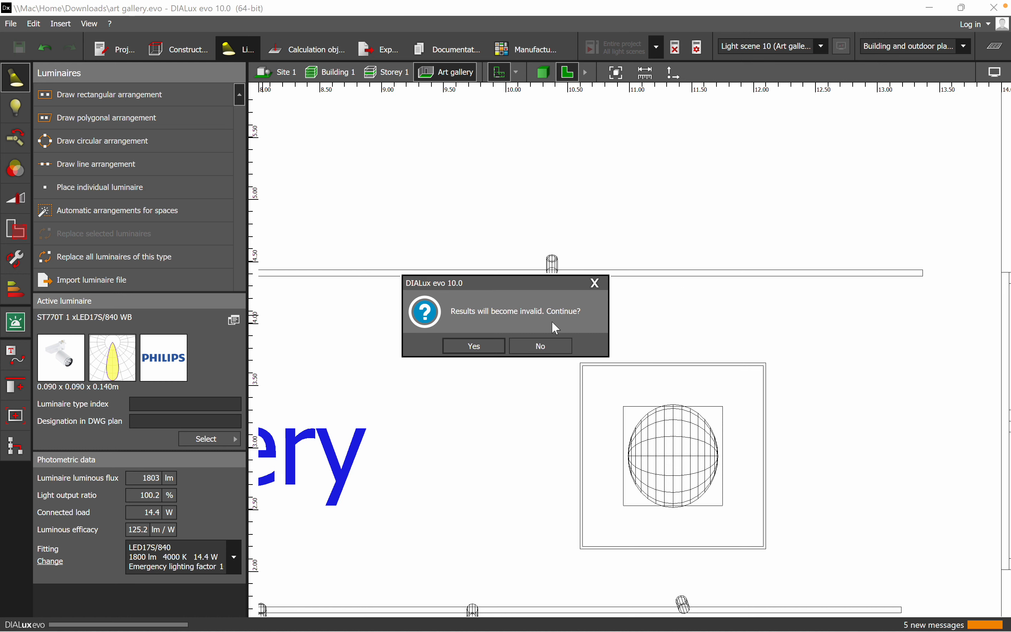
{"action": "left_click", "coordinate": [473, 344]}
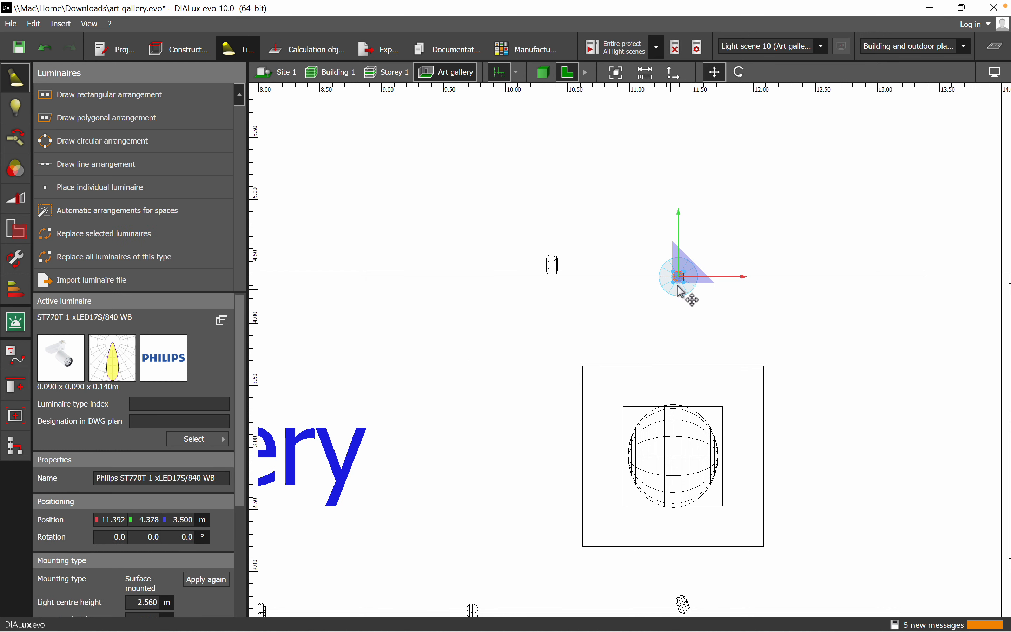
{"action": "right_click", "coordinate": [678, 272]}
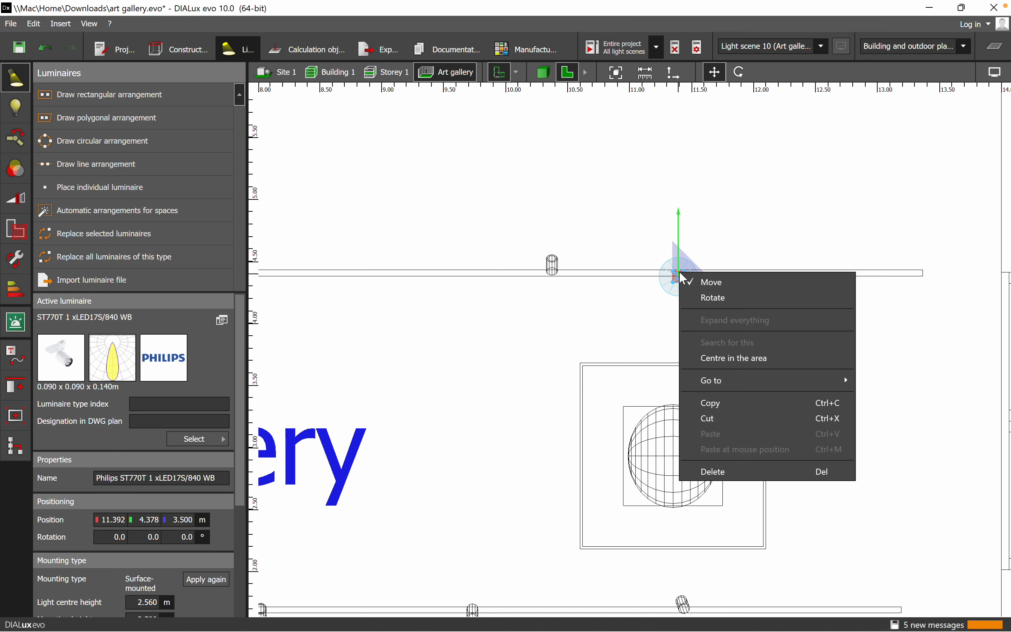
{"action": "left_click", "coordinate": [794, 470]}
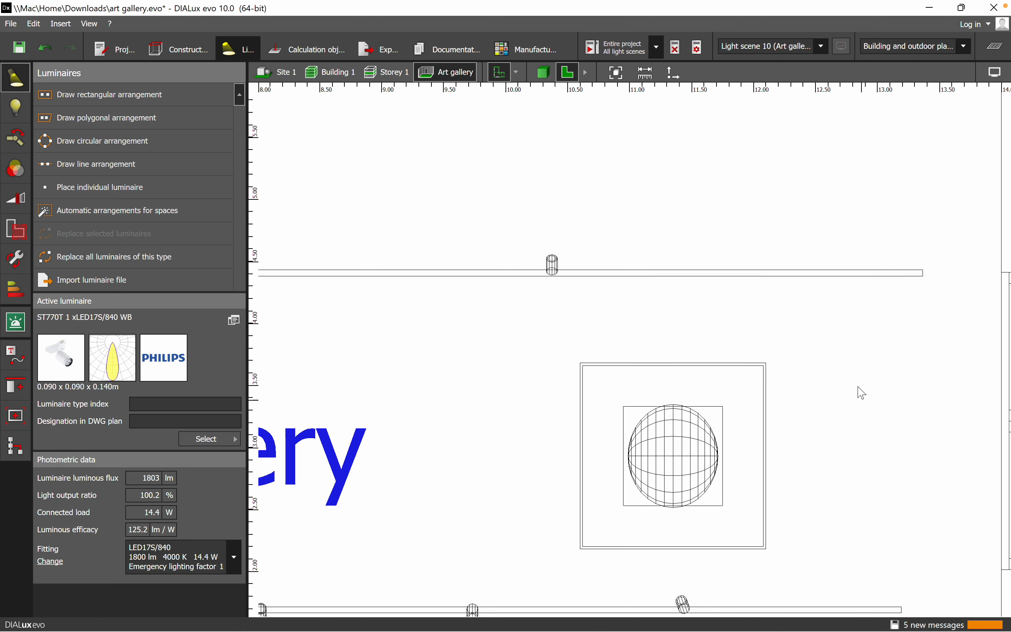
Copy the single spotlight aimed at the sculpture and paste it onto the opposite track, level with the sculpture.
{"action": "left_click", "coordinate": [647, 505]}
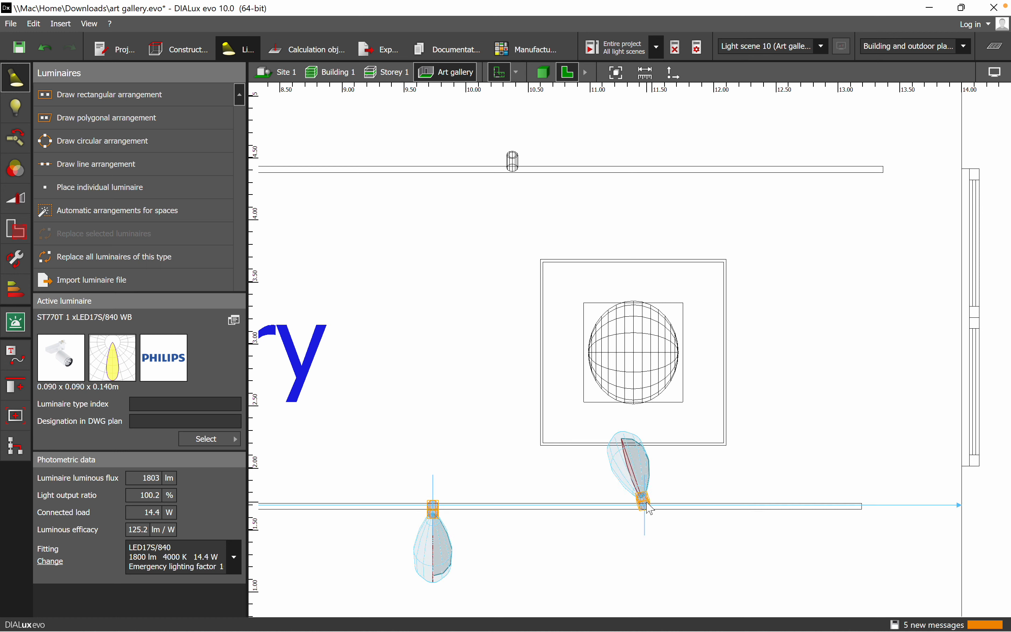
{"action": "right_click", "coordinate": [649, 507]}
{"action": "left_click", "coordinate": [644, 504]}
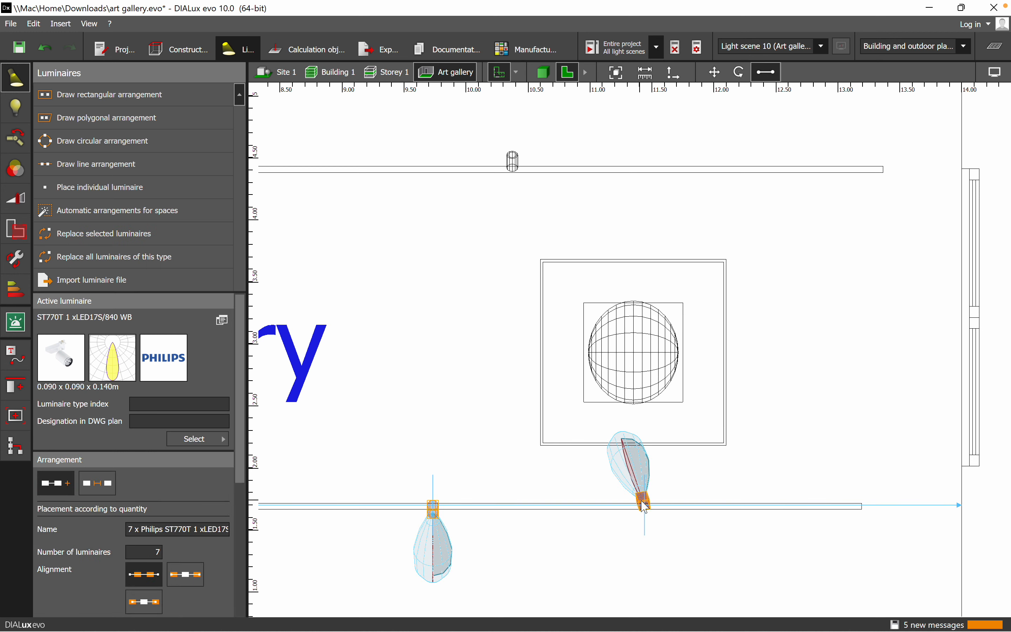
{"action": "left_click", "coordinate": [645, 505]}
{"action": "right_click", "coordinate": [646, 506]}
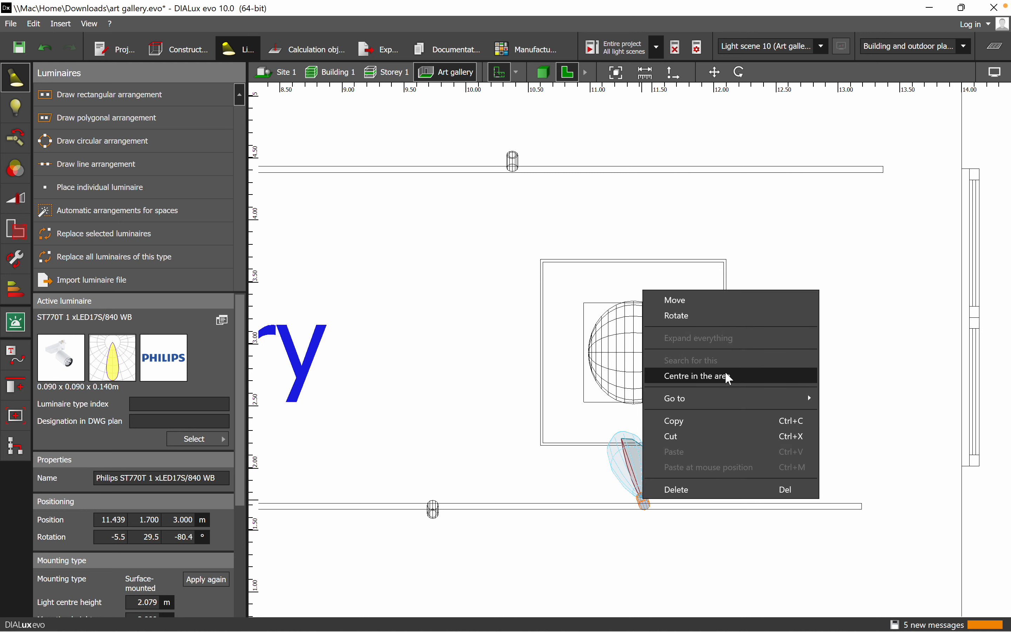
{"action": "left_click", "coordinate": [687, 421]}
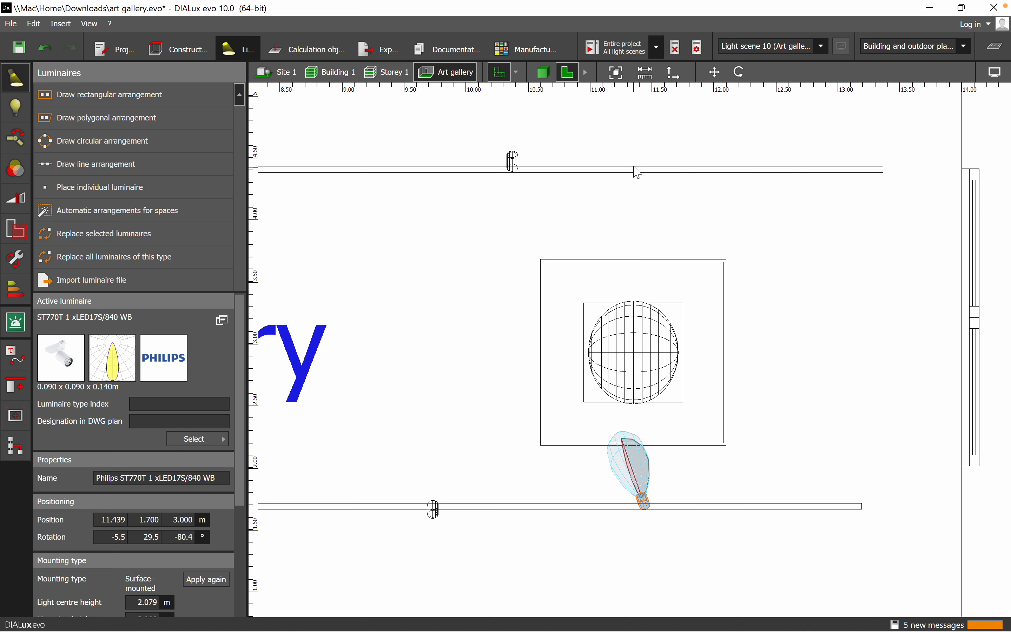
{"action": "left_click", "coordinate": [628, 170]}
{"action": "right_click", "coordinate": [628, 170]}
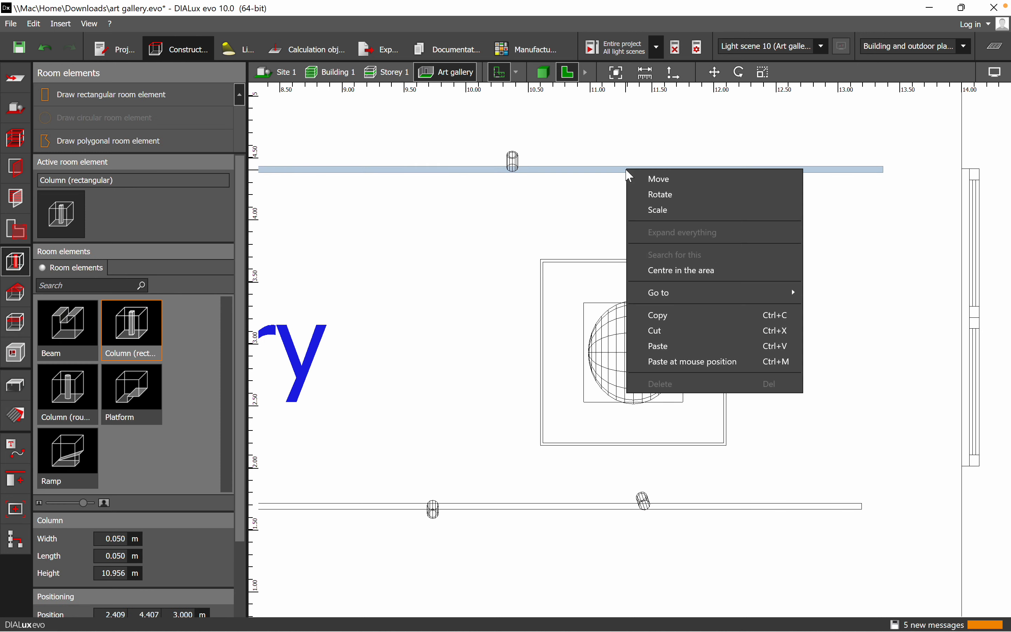
{"action": "left_click", "coordinate": [675, 362]}
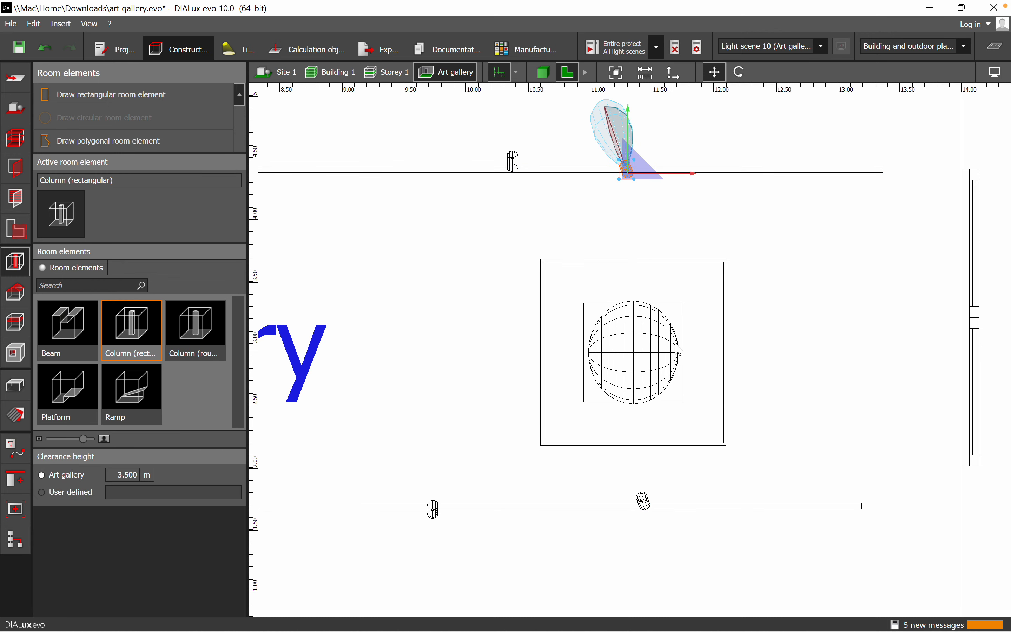
Rotate the pasted spotlight about its axes in the 3D view to turn its beam away from the painting wall.
{"action": "left_click", "coordinate": [547, 79]}
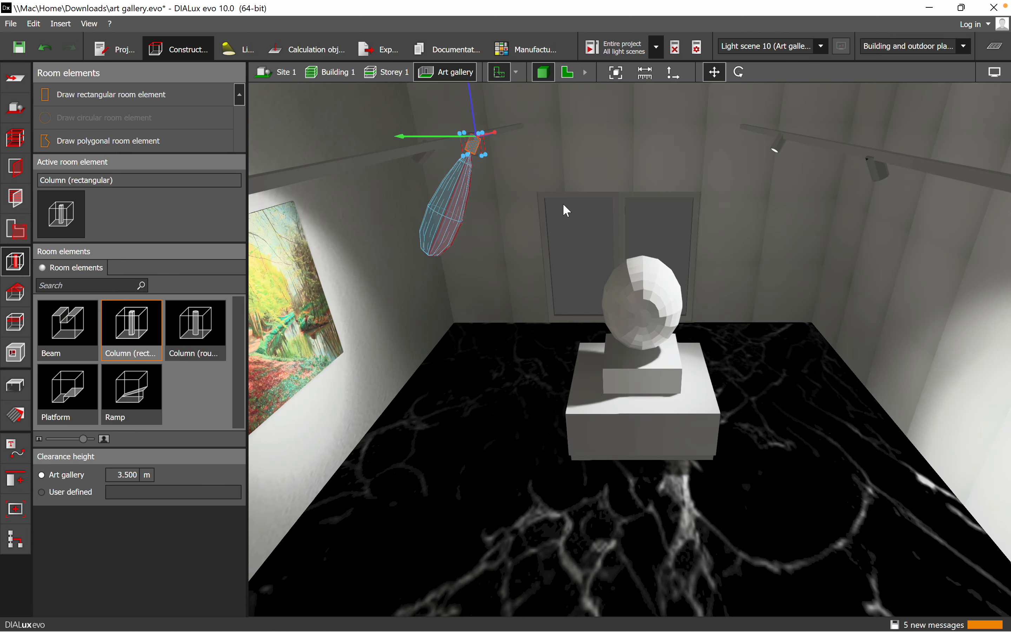
{"action": "middle_click_drag", "start_coordinate": [472, 198], "coordinate": [562, 247]}
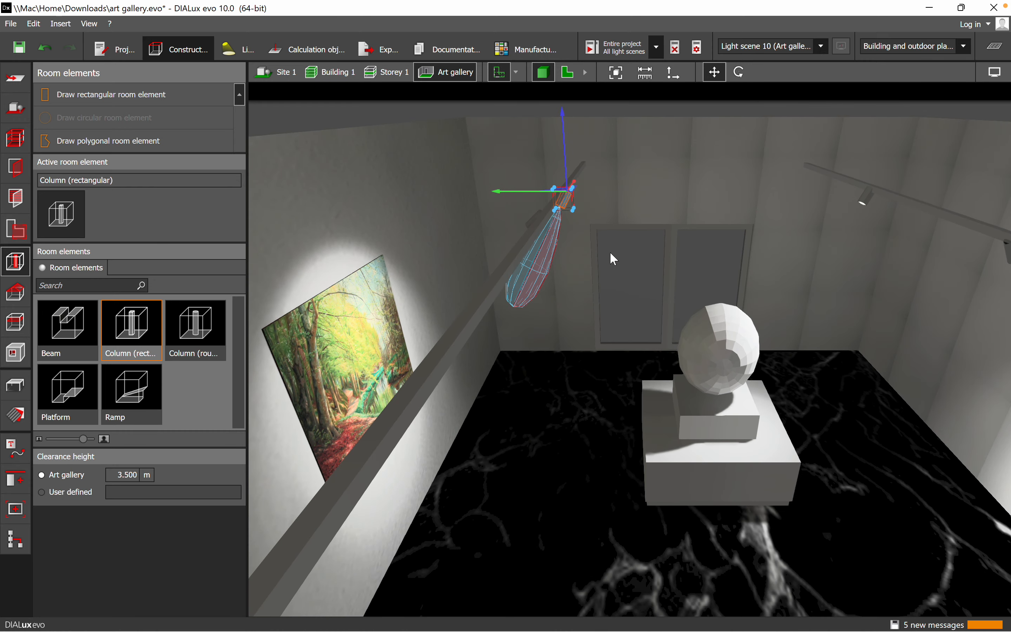
{"action": "right_click", "coordinate": [576, 209]}
{"action": "left_click", "coordinate": [585, 221]}
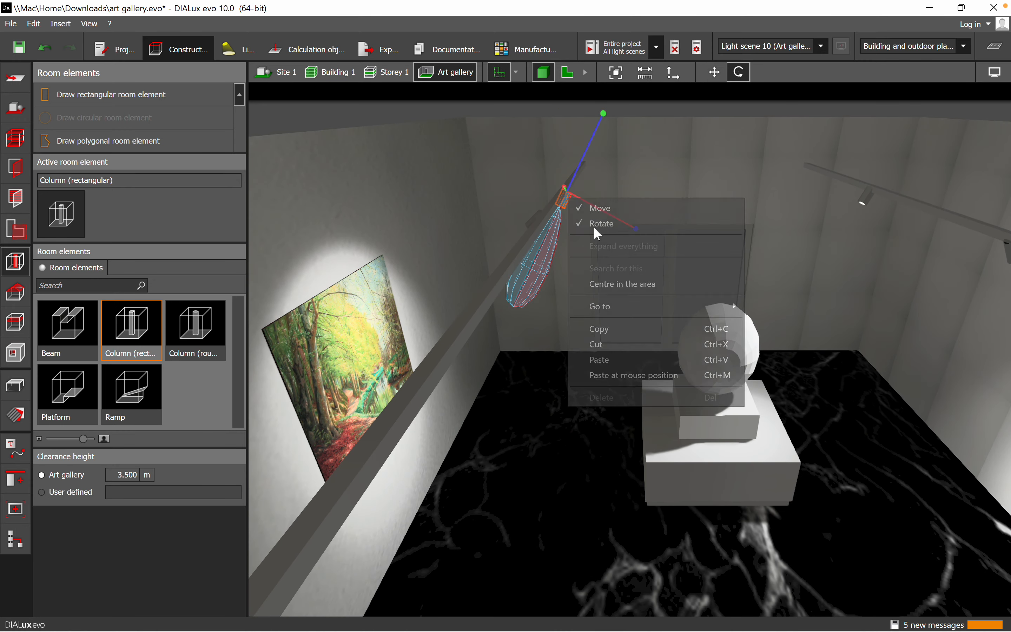
{"action": "left_click_drag", "start_coordinate": [633, 232], "coordinate": [624, 266]}
{"action": "middle_click_drag", "start_coordinate": [659, 247], "coordinate": [654, 272]}
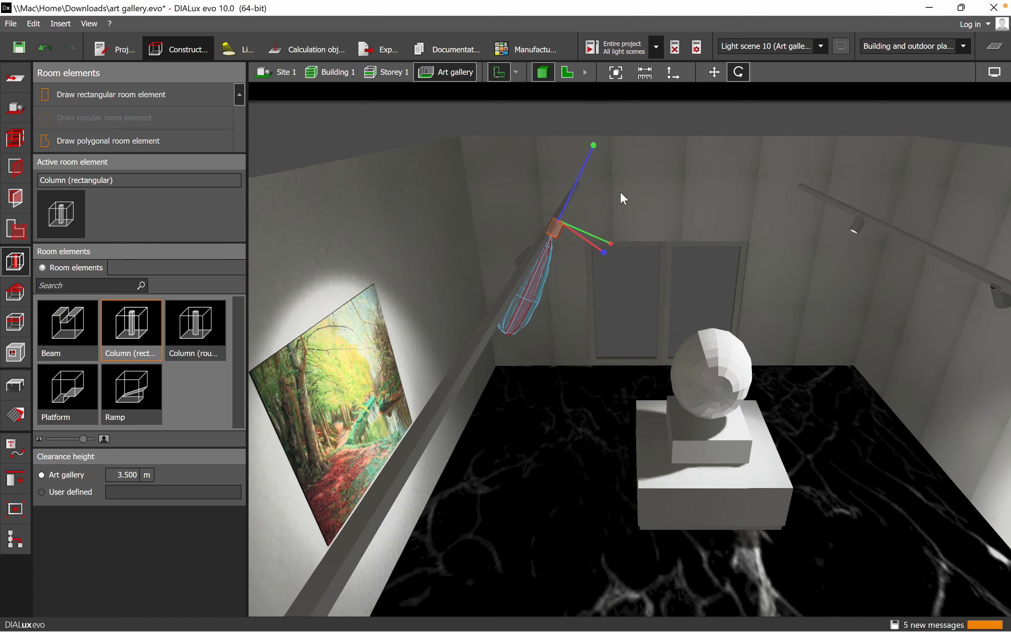
{"action": "scroll", "coordinate": [620, 193], "scroll_direction": "up", "scroll_amount": 2}
{"action": "scroll", "coordinate": [605, 258], "scroll_direction": "up", "scroll_amount": 2}
{"action": "left_click_drag", "start_coordinate": [561, 151], "coordinate": [545, 181]}
{"action": "mouse_move", "coordinate": [601, 402]}
{"action": "right_mouse_down"}
{"action": "mouse_move", "coordinate": [499, 417]}
{"action": "mouse_move", "coordinate": [548, 379]}
{"action": "mouse_move", "coordinate": [578, 425]}
{"action": "mouse_move", "coordinate": [498, 408]}
{"action": "mouse_move", "coordinate": [498, 422]}
{"action": "mouse_move", "coordinate": [430, 424]}
{"action": "right_mouse_up"}
{"action": "left_click_drag", "start_coordinate": [690, 209], "coordinate": [456, 211]}
{"action": "mouse_move", "coordinate": [713, 424]}
{"action": "right_mouse_down"}
{"action": "mouse_move", "coordinate": [781, 439]}
{"action": "mouse_move", "coordinate": [666, 389]}
{"action": "right_mouse_up"}
{"action": "left_click_drag", "start_coordinate": [519, 159], "coordinate": [532, 197]}
{"action": "left_click_drag", "start_coordinate": [372, 183], "coordinate": [332, 162]}
Rotate the pasted spotlight about its axes until its beam tilts down from the track towards the sculpture.
{"action": "mouse_move", "coordinate": [574, 362]}
{"action": "right_mouse_down"}
{"action": "mouse_move", "coordinate": [605, 355]}
{"action": "mouse_move", "coordinate": [676, 219]}
{"action": "mouse_move", "coordinate": [572, 286]}
{"action": "mouse_move", "coordinate": [580, 259]}
{"action": "right_mouse_up"}
{"action": "left_click_drag", "start_coordinate": [451, 128], "coordinate": [414, 316]}
{"action": "scroll", "coordinate": [518, 320], "scroll_direction": "down", "scroll_amount": 5}
{"action": "left_click_drag", "start_coordinate": [551, 263], "coordinate": [455, 269]}
{"action": "right_click_drag", "start_coordinate": [578, 380], "coordinate": [690, 383]}
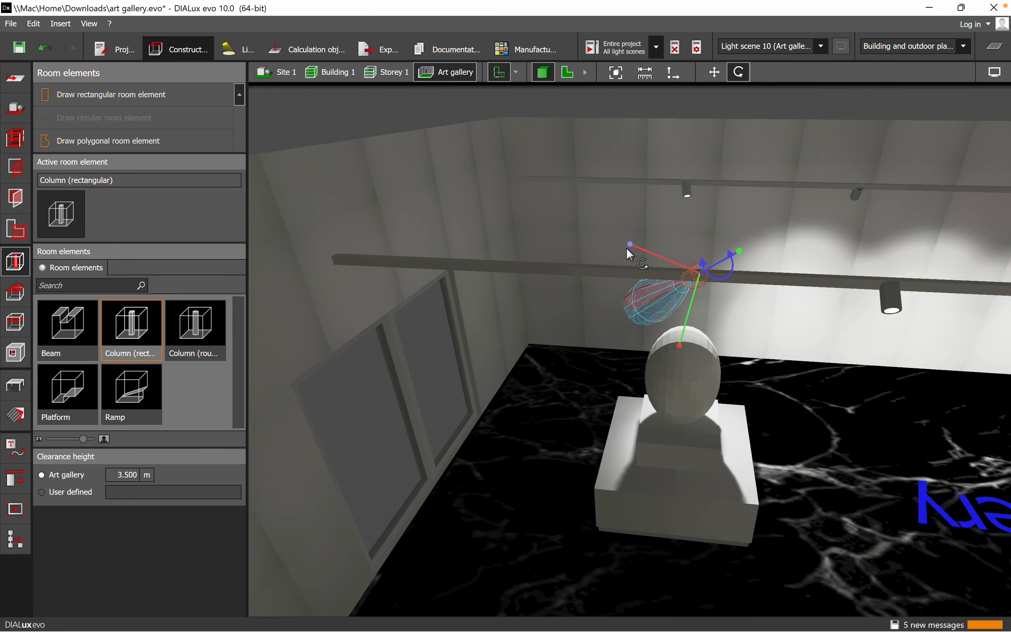
{"action": "left_click_drag", "start_coordinate": [629, 245], "coordinate": [628, 250]}
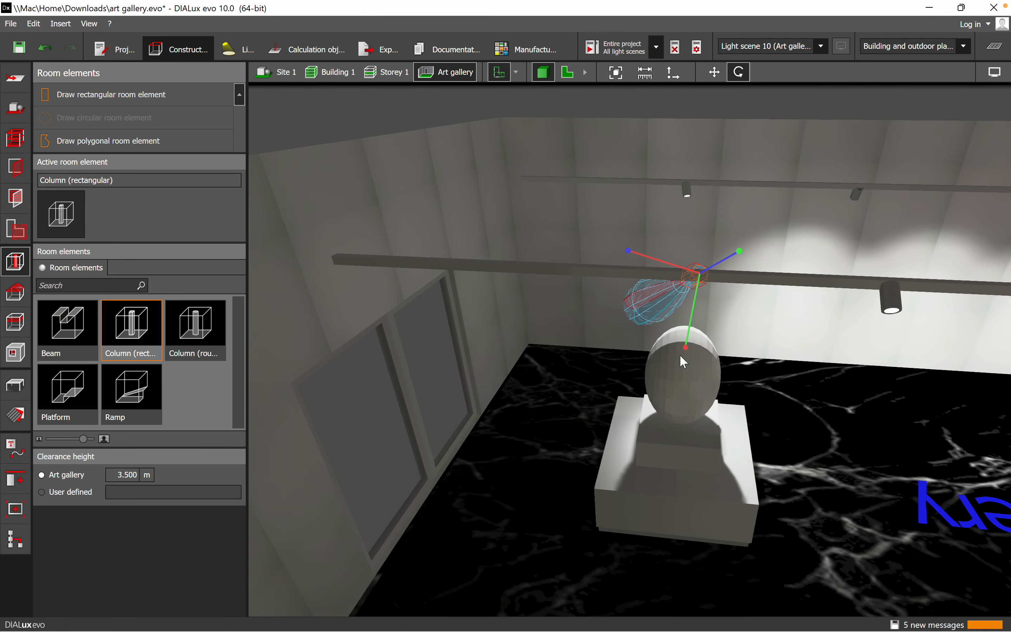
{"action": "left_click_drag", "start_coordinate": [682, 355], "coordinate": [695, 347]}
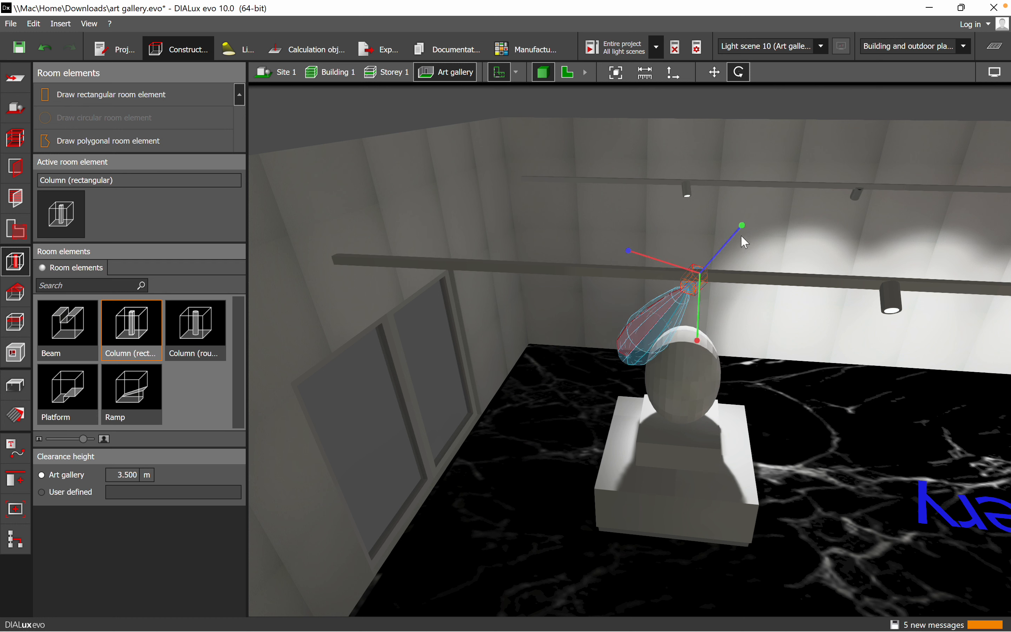
{"action": "left_click_drag", "start_coordinate": [742, 228], "coordinate": [709, 226]}
Recalculate the entire project with all light scenes, and hide the results overview to view the sculpture's new lighting.
{"action": "right_click_drag", "start_coordinate": [538, 469], "coordinate": [678, 457]}
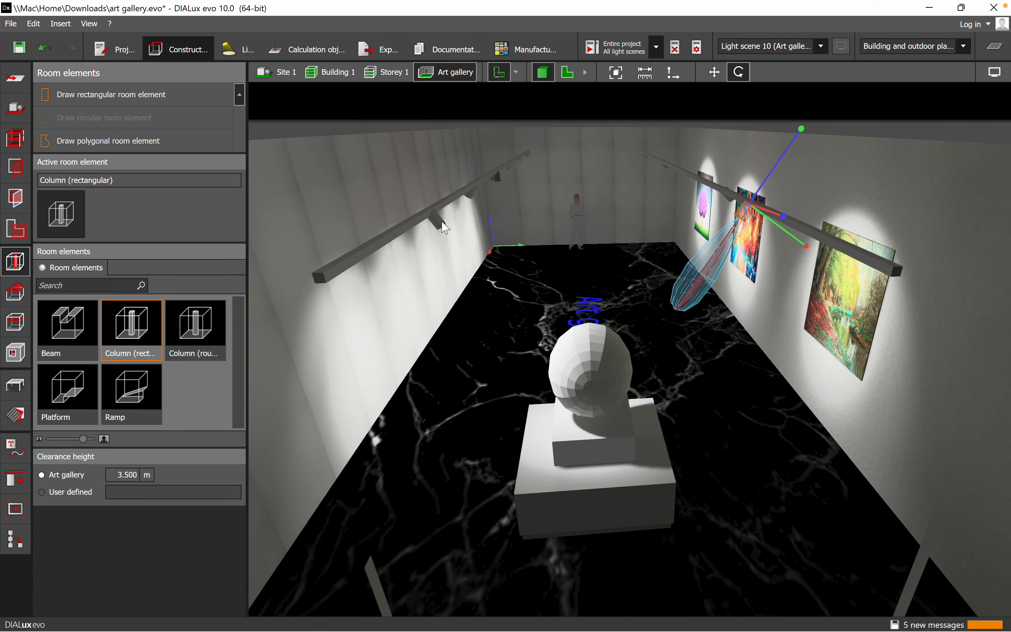
{"action": "left_click", "coordinate": [465, 233]}
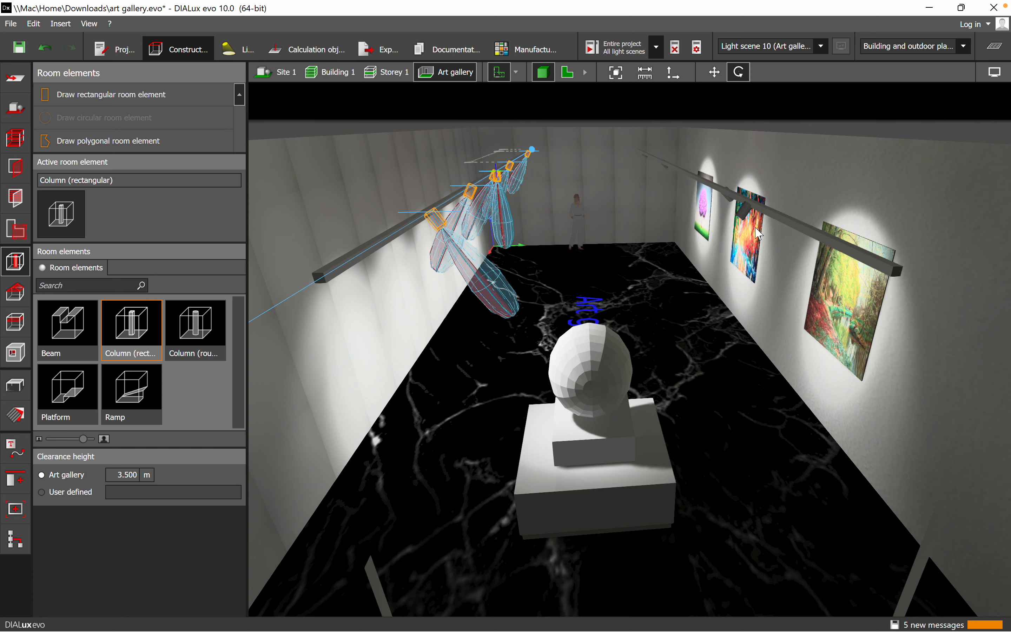
{"action": "left_click", "coordinate": [637, 54]}
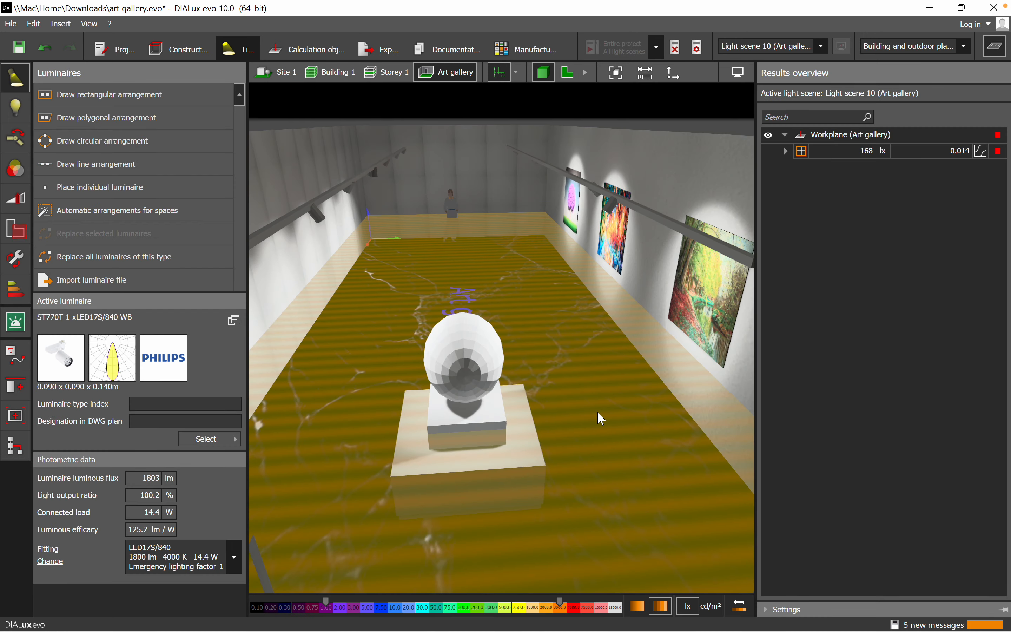
{"action": "left_click", "coordinate": [994, 48]}
{"action": "mouse_move", "coordinate": [578, 447]}
{"action": "left_mouse_down"}
{"action": "mouse_move", "coordinate": [639, 422]}
{"action": "mouse_move", "coordinate": [745, 446]}
{"action": "mouse_move", "coordinate": [798, 443]}
{"action": "mouse_move", "coordinate": [832, 433]}
{"action": "mouse_move", "coordinate": [851, 401]}
{"action": "mouse_move", "coordinate": [781, 470]}
{"action": "mouse_move", "coordinate": [786, 449]}
{"action": "mouse_move", "coordinate": [775, 452]}
{"action": "mouse_move", "coordinate": [762, 494]}
{"action": "mouse_move", "coordinate": [670, 526]}
{"action": "mouse_move", "coordinate": [706, 544]}
{"action": "mouse_move", "coordinate": [709, 562]}
{"action": "left_mouse_up"}
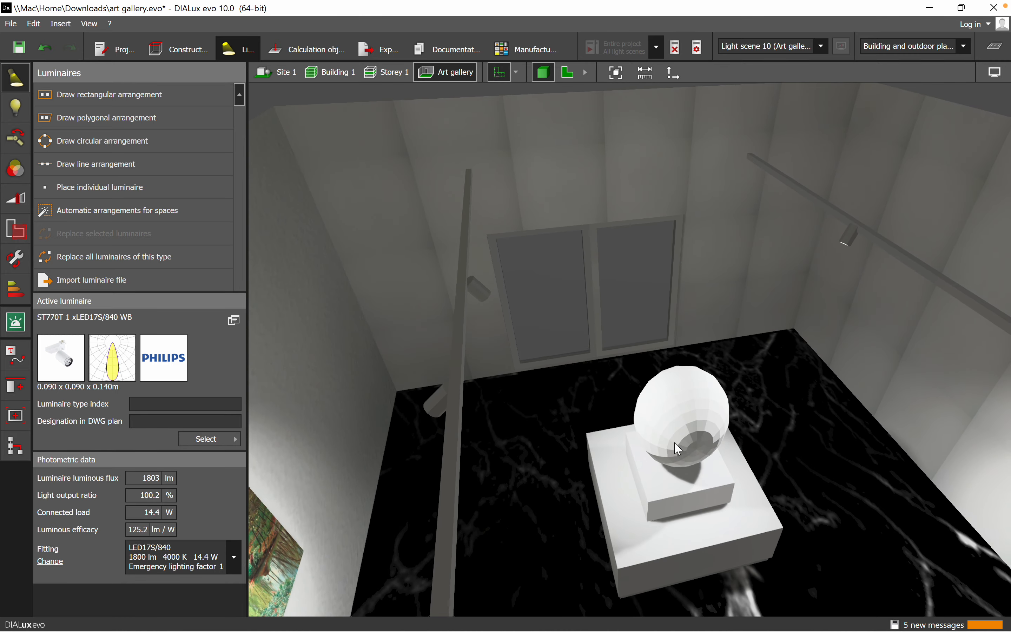
Switch the gallery's 3D view to false colour display with the lux scale.
{"action": "left_click", "coordinate": [995, 49]}
{"action": "left_click", "coordinate": [992, 53]}
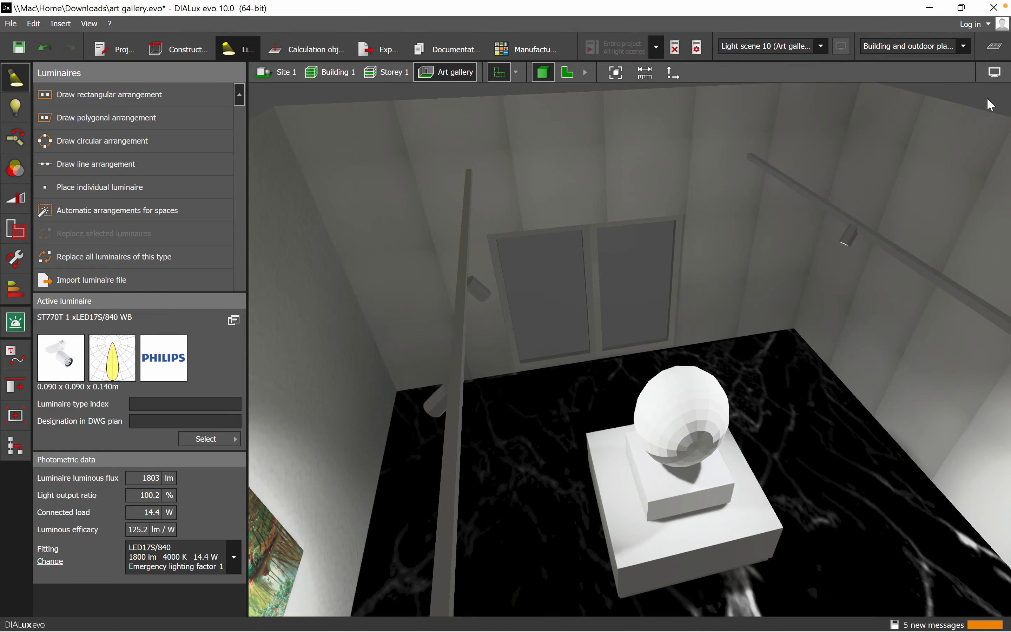
{"action": "left_click", "coordinate": [1001, 79]}
{"action": "left_click", "coordinate": [927, 92]}
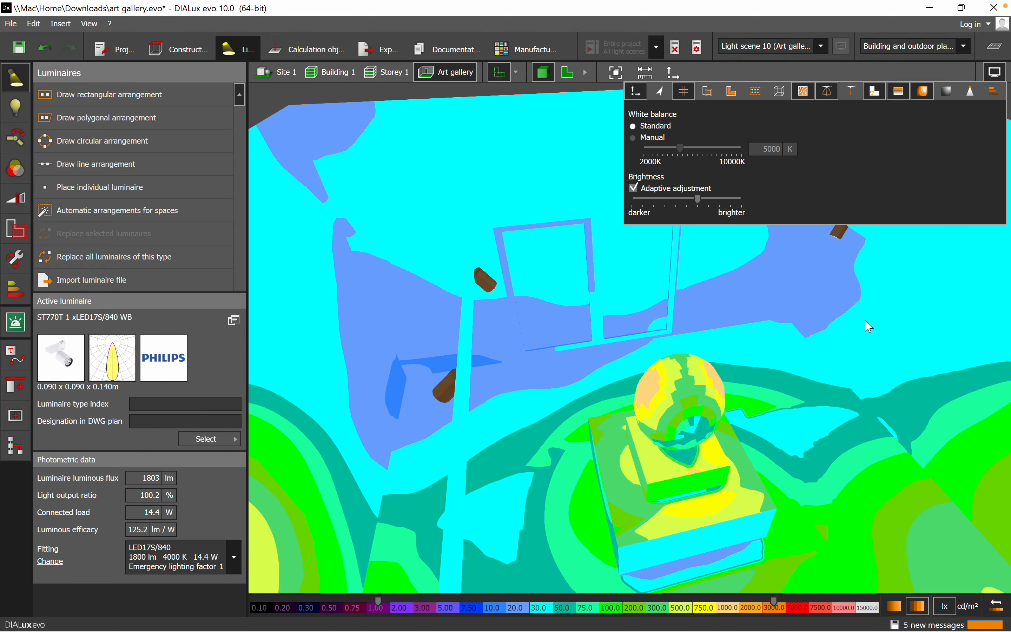
{"action": "left_click", "coordinate": [813, 432]}
Examine the false colour light distribution on the sculpture, floor and painting walls from several viewpoints, including the workplane results.
{"action": "middle_click_drag", "start_coordinate": [812, 430], "coordinate": [755, 305]}
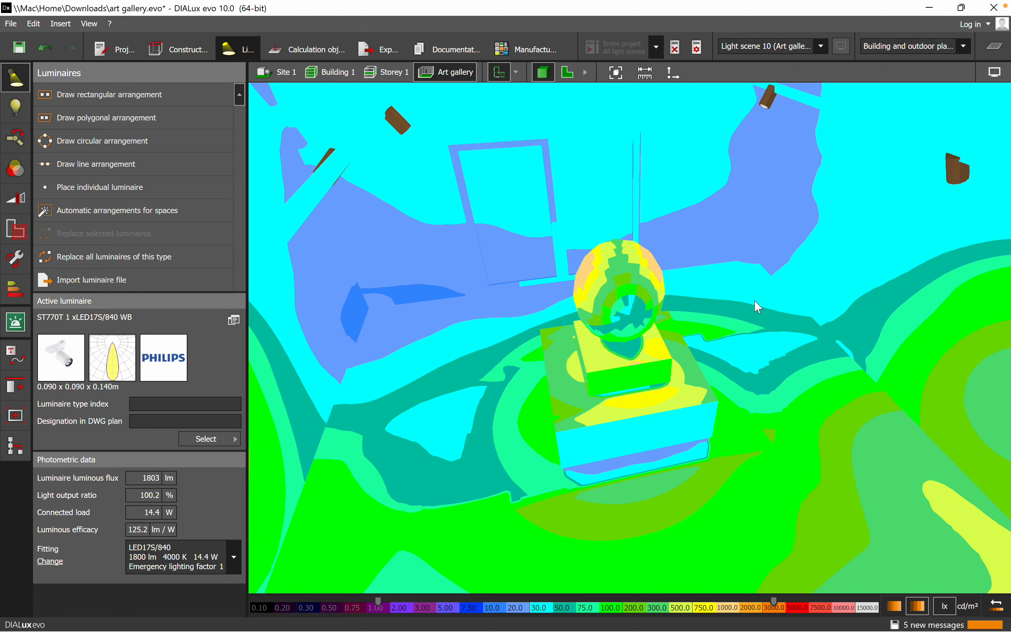
{"action": "mouse_move", "coordinate": [698, 398]}
{"action": "right_mouse_down"}
{"action": "mouse_move", "coordinate": [878, 408]}
{"action": "mouse_move", "coordinate": [914, 388]}
{"action": "mouse_move", "coordinate": [625, 355]}
{"action": "right_mouse_up"}
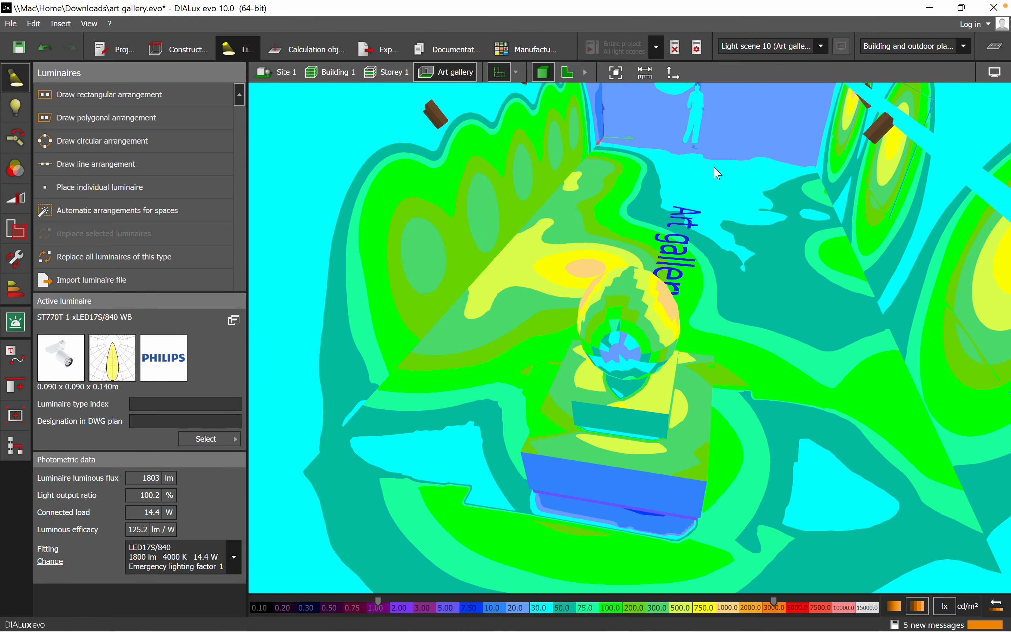
{"action": "scroll", "coordinate": [714, 168], "scroll_direction": "down", "scroll_amount": 2}
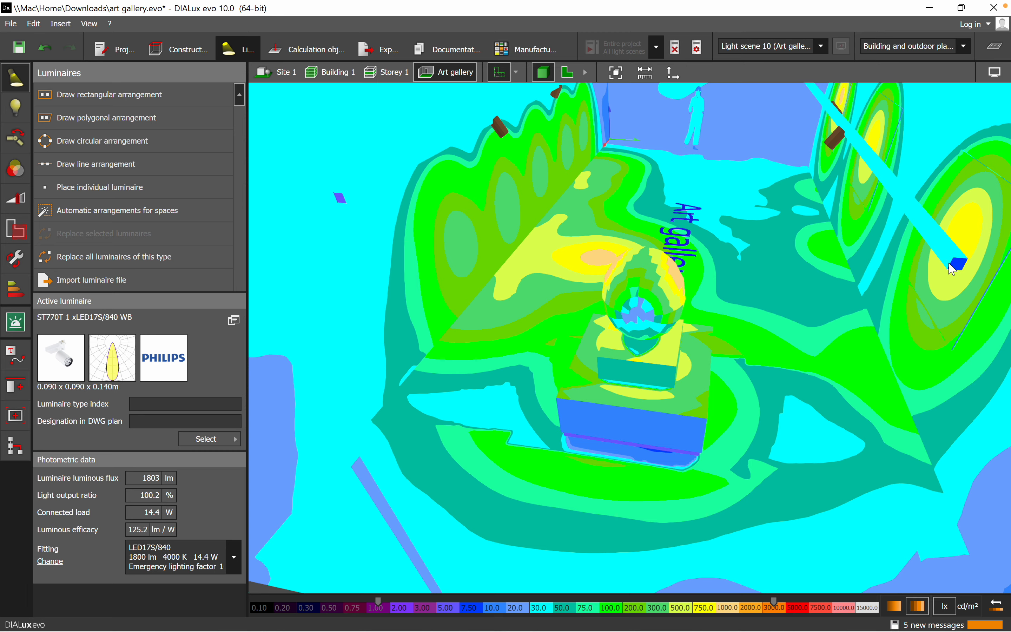
{"action": "middle_click_drag", "start_coordinate": [736, 283], "coordinate": [671, 369]}
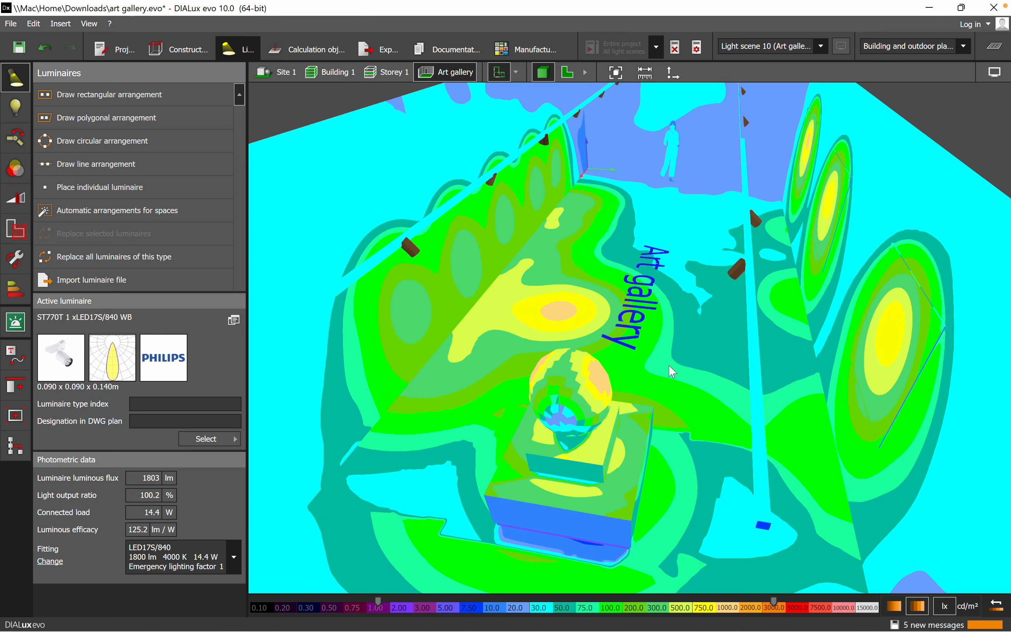
{"action": "mouse_move", "coordinate": [568, 415]}
{"action": "right_mouse_down"}
{"action": "mouse_move", "coordinate": [485, 421]}
{"action": "mouse_move", "coordinate": [715, 220]}
{"action": "right_mouse_up"}
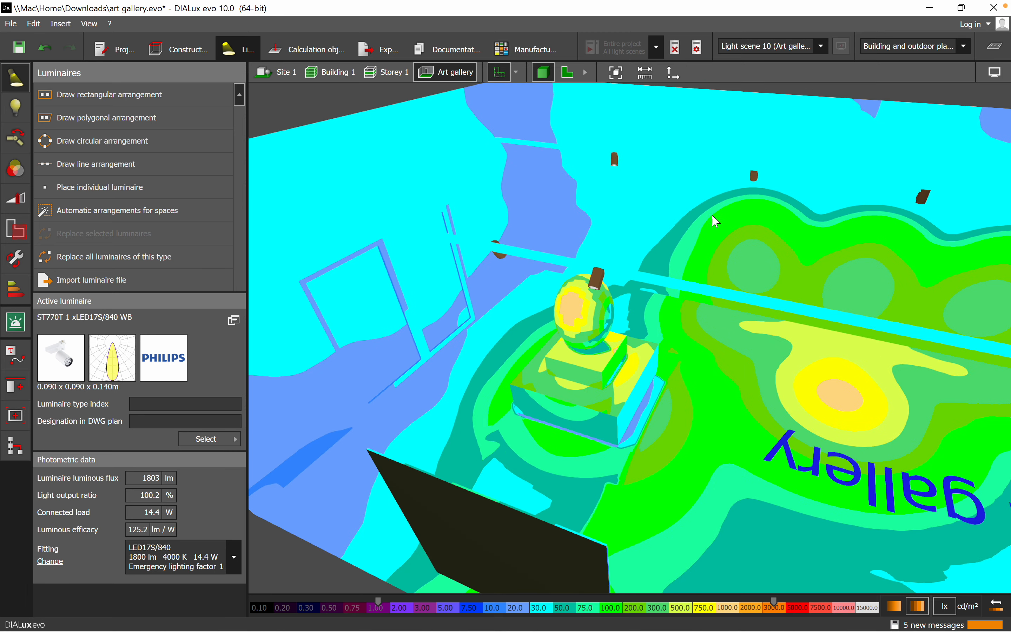
{"action": "right_click_drag", "start_coordinate": [630, 373], "coordinate": [624, 330]}
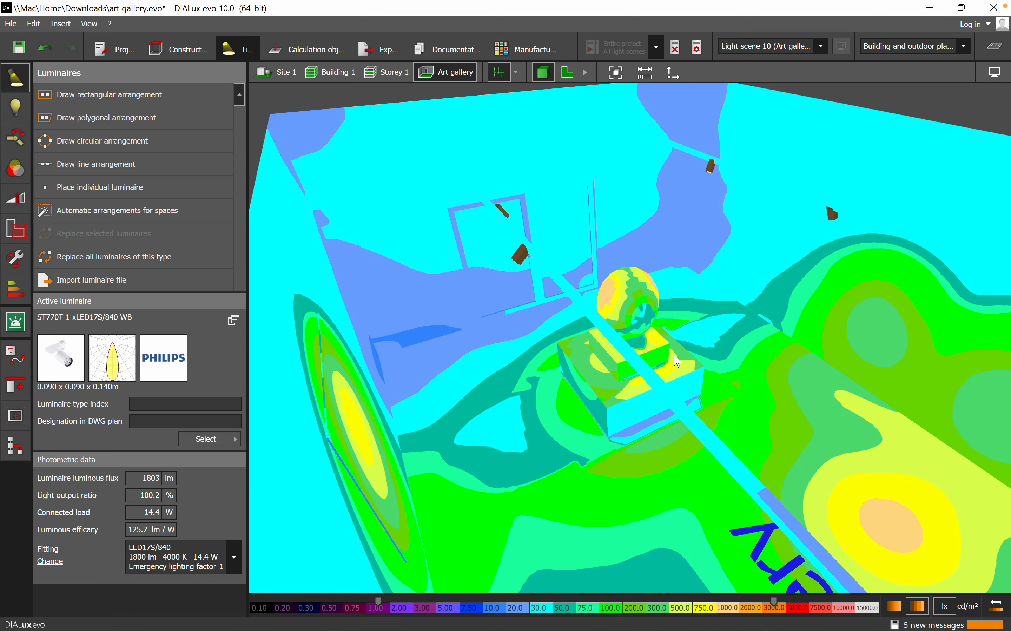
{"action": "left_click", "coordinate": [995, 47]}
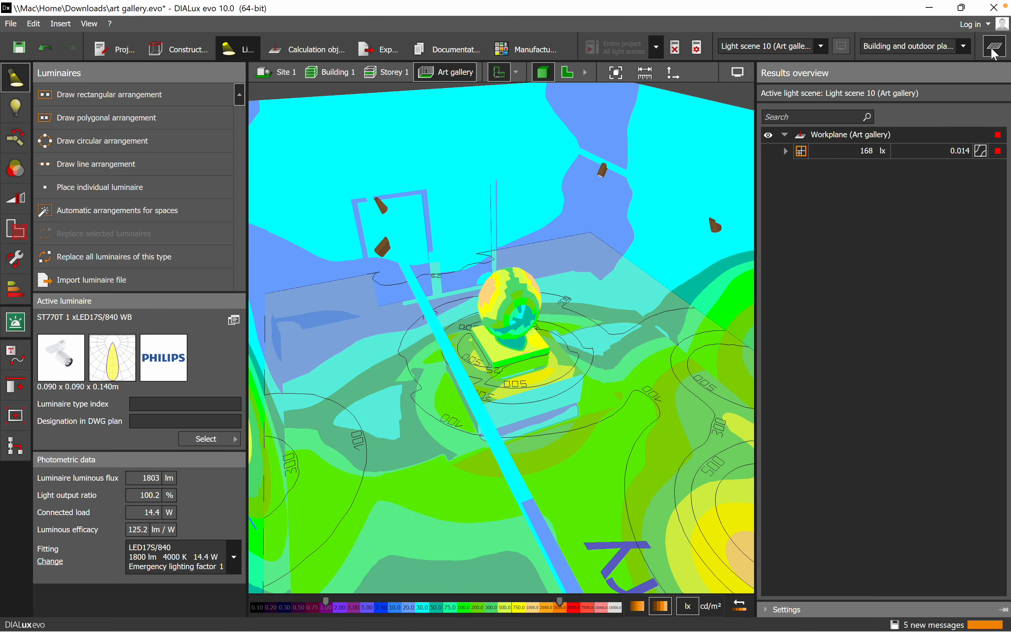
{"action": "left_click", "coordinate": [995, 48]}
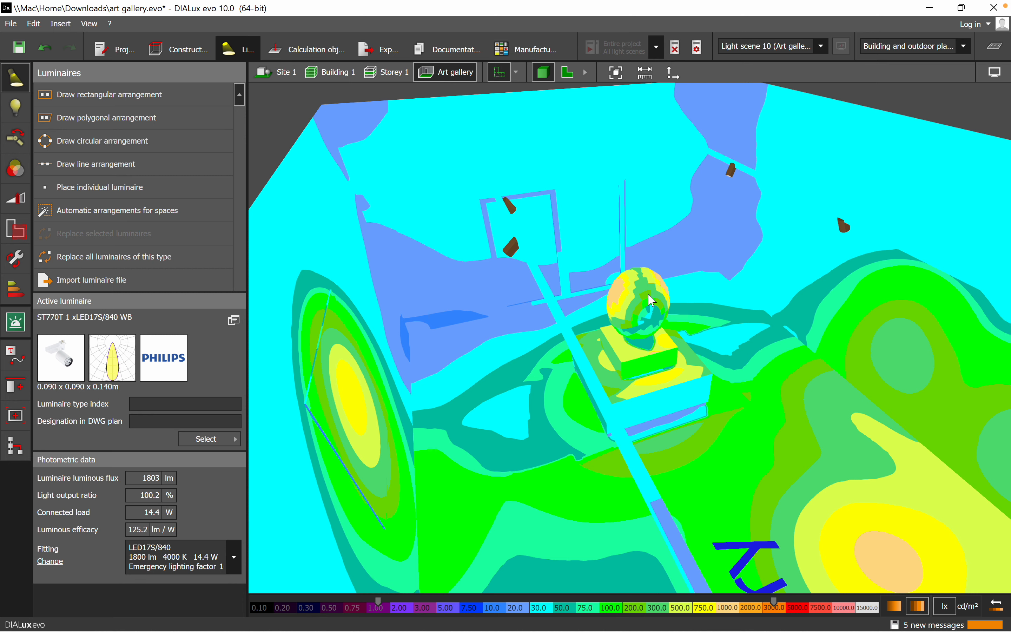
{"action": "mouse_move", "coordinate": [681, 301]}
{"action": "middle_mouse_down"}
{"action": "mouse_move", "coordinate": [635, 349]}
{"action": "mouse_move", "coordinate": [600, 352]}
{"action": "mouse_move", "coordinate": [631, 336]}
{"action": "mouse_move", "coordinate": [654, 301]}
{"action": "mouse_move", "coordinate": [714, 318]}
{"action": "mouse_move", "coordinate": [654, 353]}
{"action": "mouse_move", "coordinate": [419, 370]}
{"action": "middle_mouse_up"}
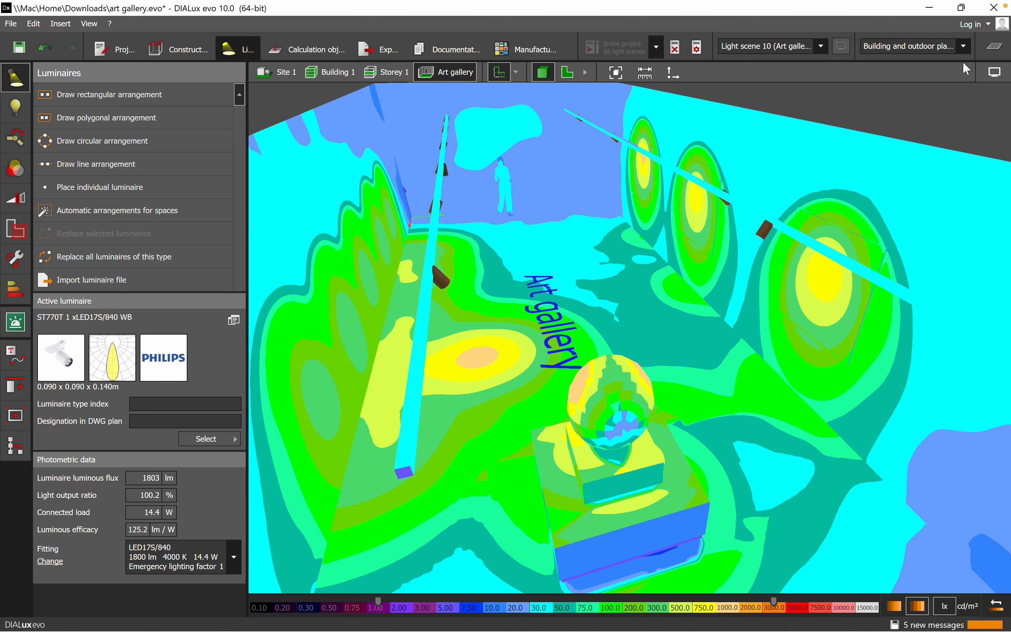
Turn off the false colour display and view the three lit paintings and the sculpture from inside the gallery.
{"action": "left_click", "coordinate": [1000, 58]}
{"action": "left_click", "coordinate": [998, 52]}
{"action": "left_click", "coordinate": [994, 75]}
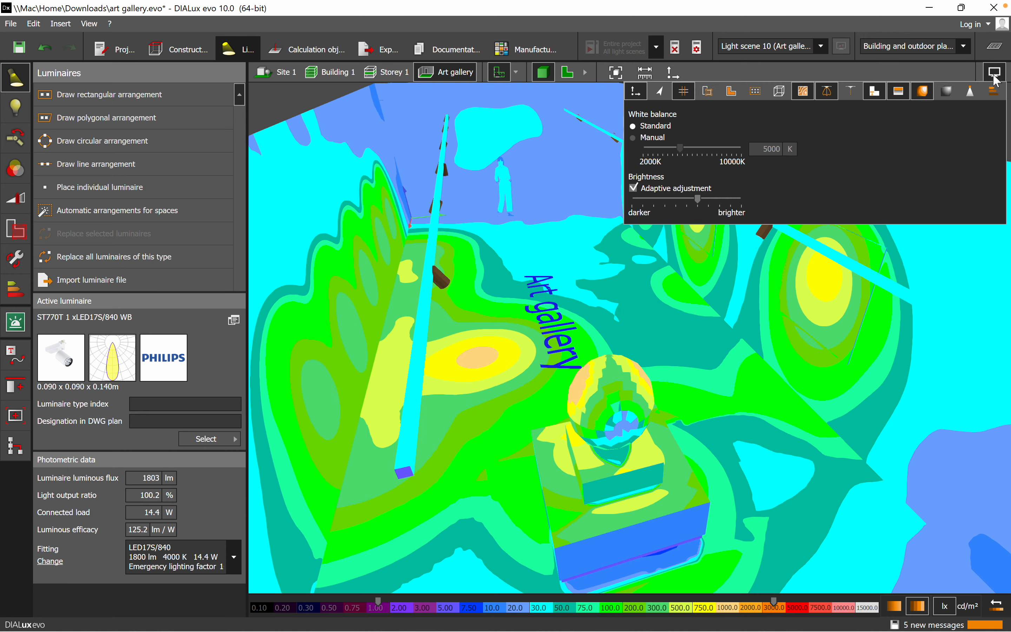
{"action": "left_click", "coordinate": [931, 101]}
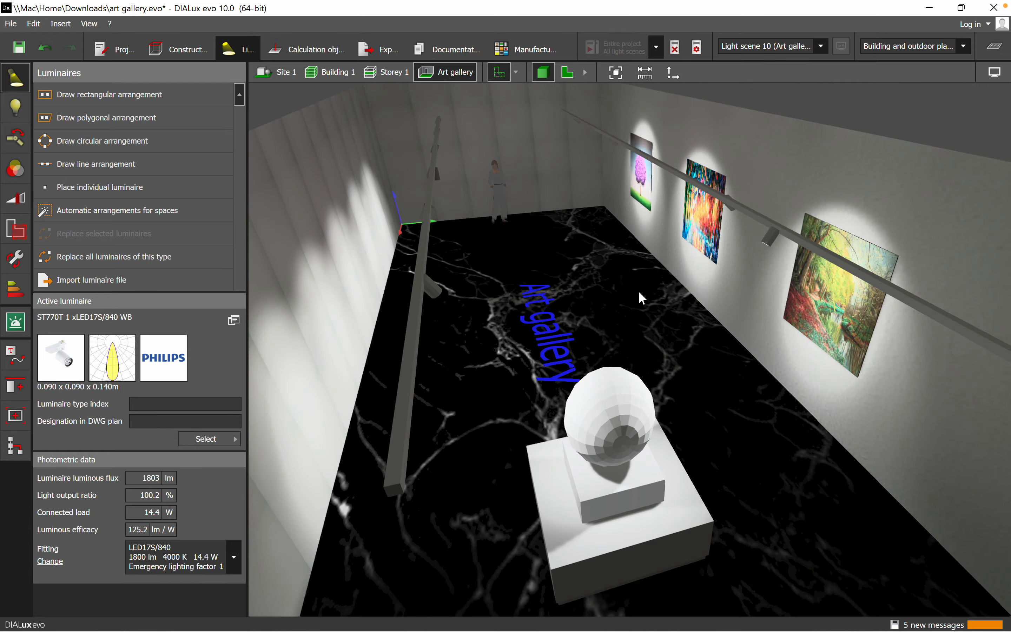
{"action": "scroll", "coordinate": [684, 415], "scroll_direction": "up", "scroll_amount": 5}
{"action": "right_click_drag", "start_coordinate": [688, 391], "coordinate": [850, 420]}
{"action": "mouse_move", "coordinate": [784, 412]}
{"action": "right_mouse_down"}
{"action": "mouse_move", "coordinate": [854, 412]}
{"action": "mouse_move", "coordinate": [847, 356]}
{"action": "mouse_move", "coordinate": [900, 340]}
{"action": "mouse_move", "coordinate": [910, 317]}
{"action": "right_mouse_up"}
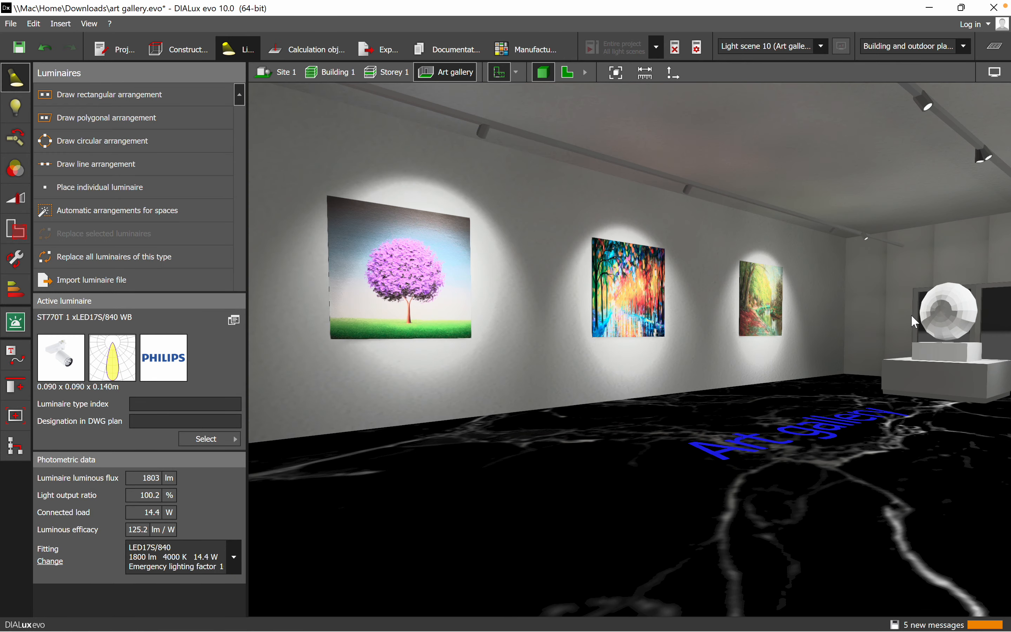